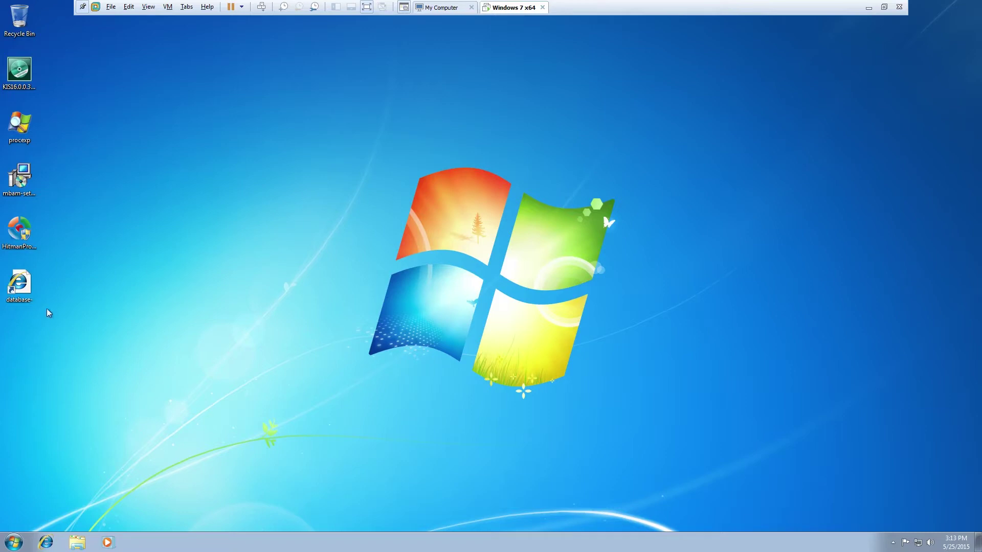
# Move the KIS16.0.0.360en-US installer onto the desktop after checking its 85.4 MB file properties.
pyautogui.moveTo(32, 72); pyautogui.dragTo(265, 128)
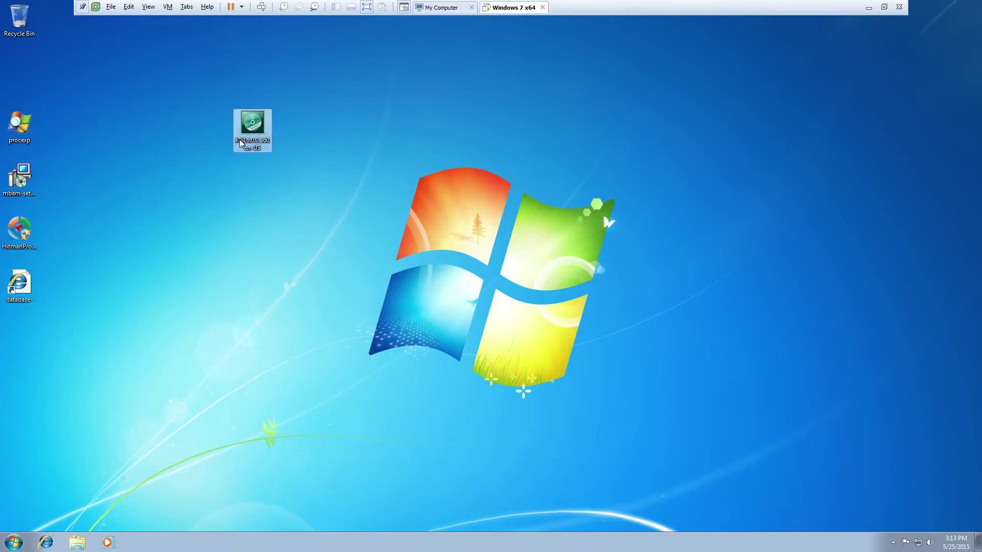
pyautogui.rightClick(248, 134)
pyautogui.click(300, 307)
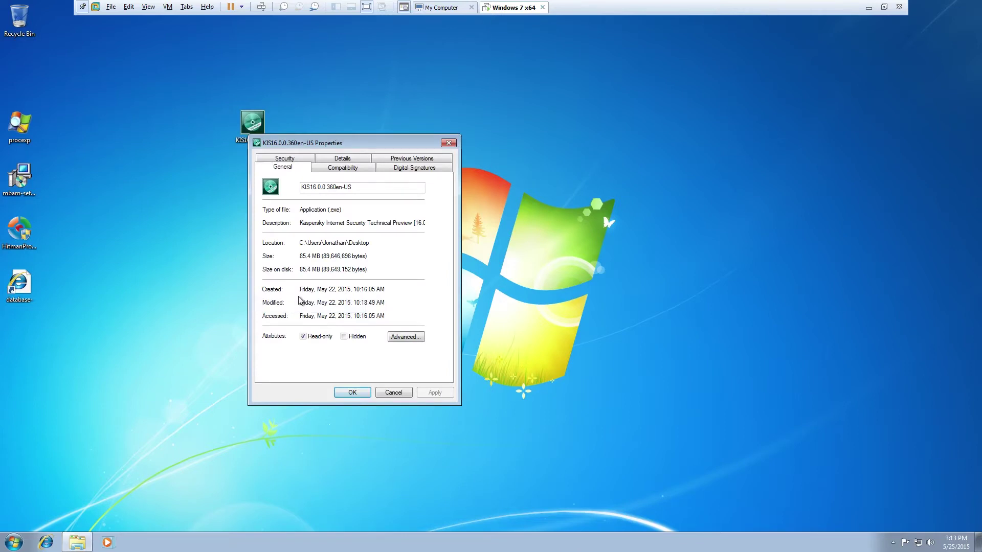
pyautogui.click(393, 392)
pyautogui.moveTo(261, 139); pyautogui.dragTo(154, 107)
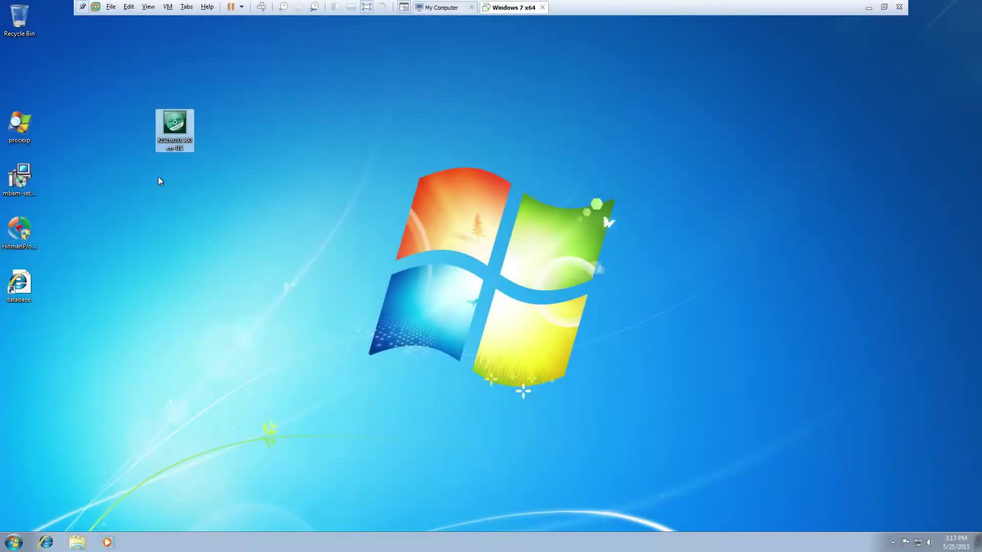
# Launch the KIS16 installer, approve the UAC prompt, and retry the failed .NET Framework 4.0 download.
pyautogui.doubleClick(172, 143)
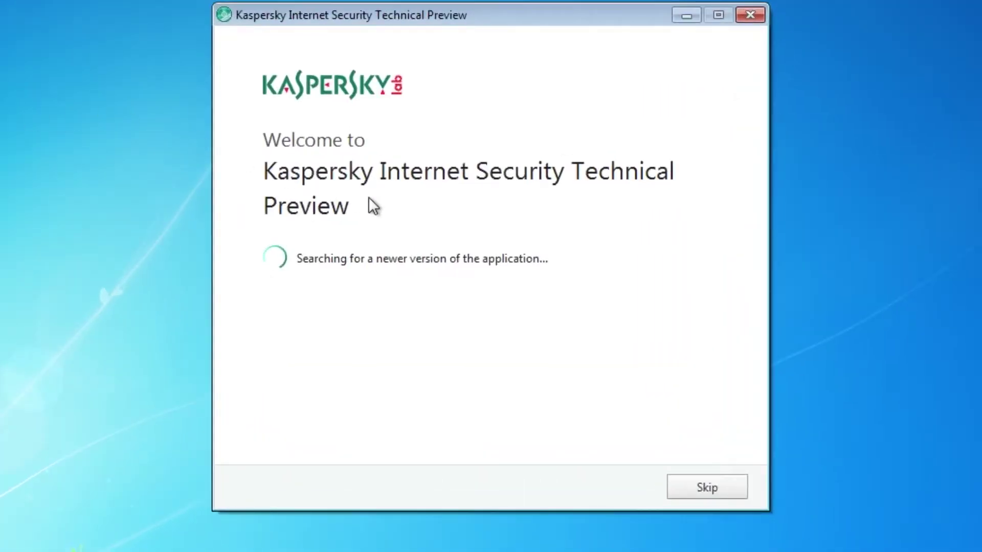
pyautogui.click(51, 221)
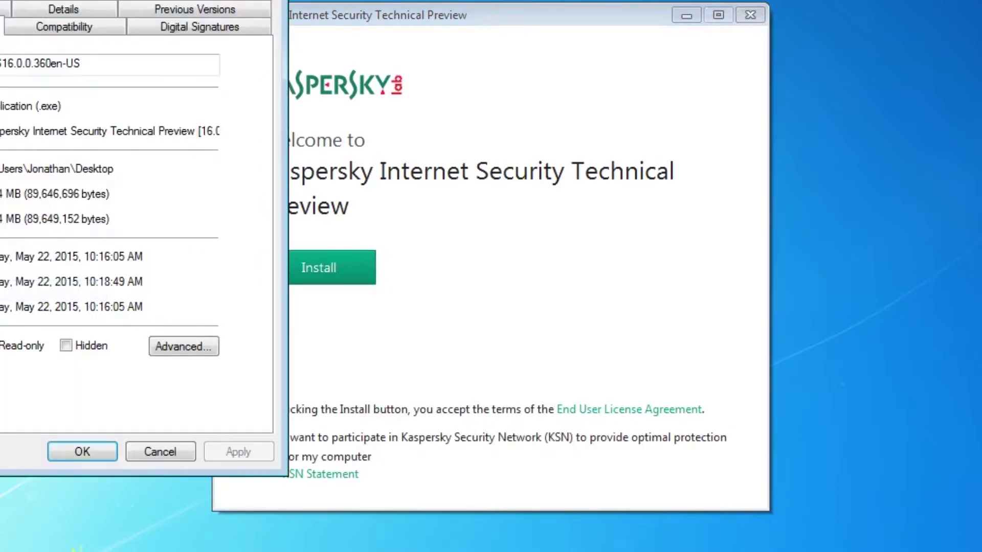
pyautogui.click(84, 450)
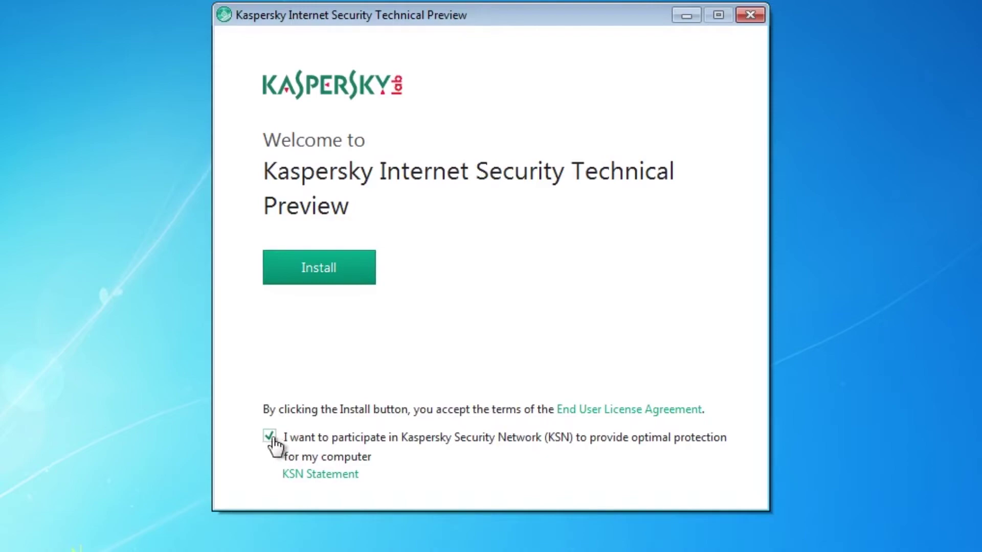
pyautogui.click(335, 266)
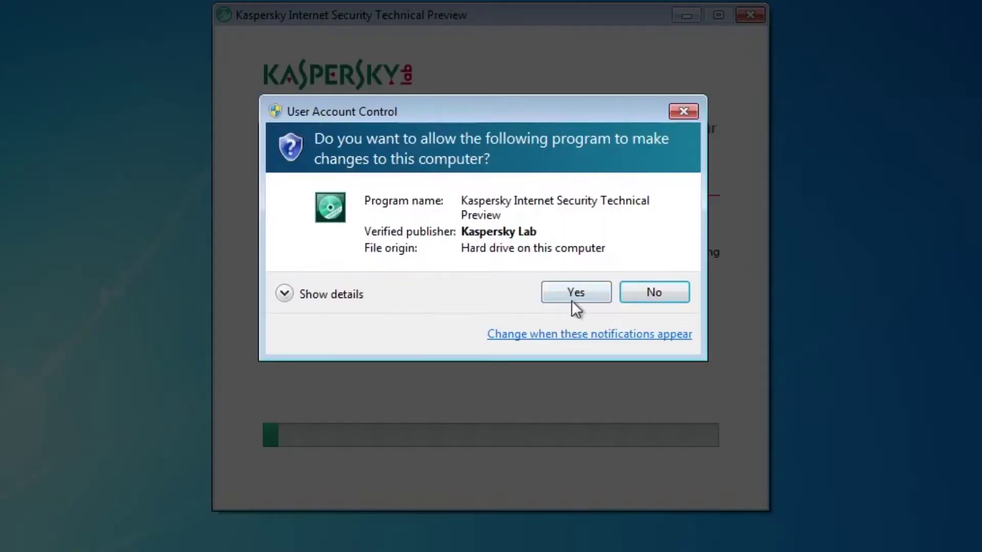
pyautogui.click(572, 301)
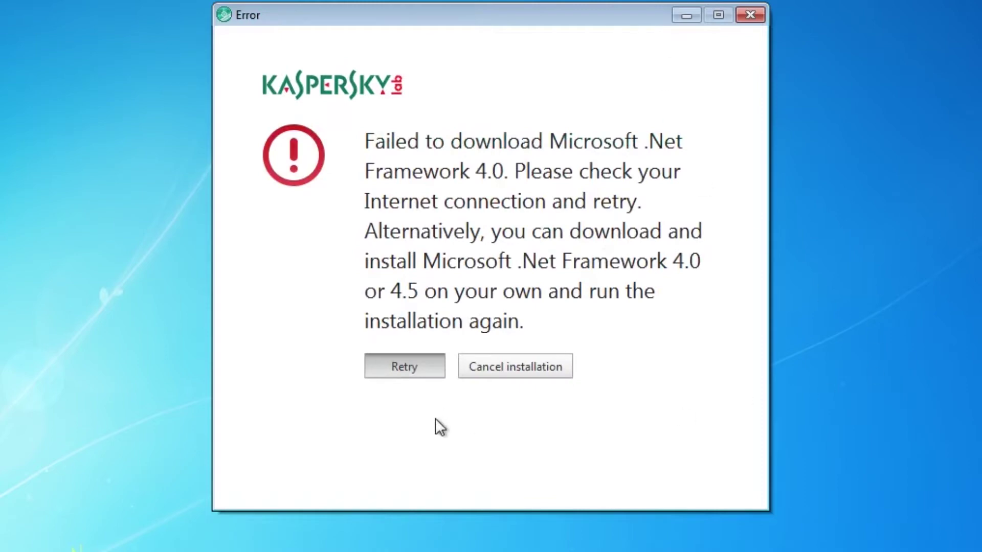
pyautogui.click(419, 367)
# Search Internet Explorer for 'microsoft .net' and open the .NET developer site result.
pyautogui.click(423, 369)
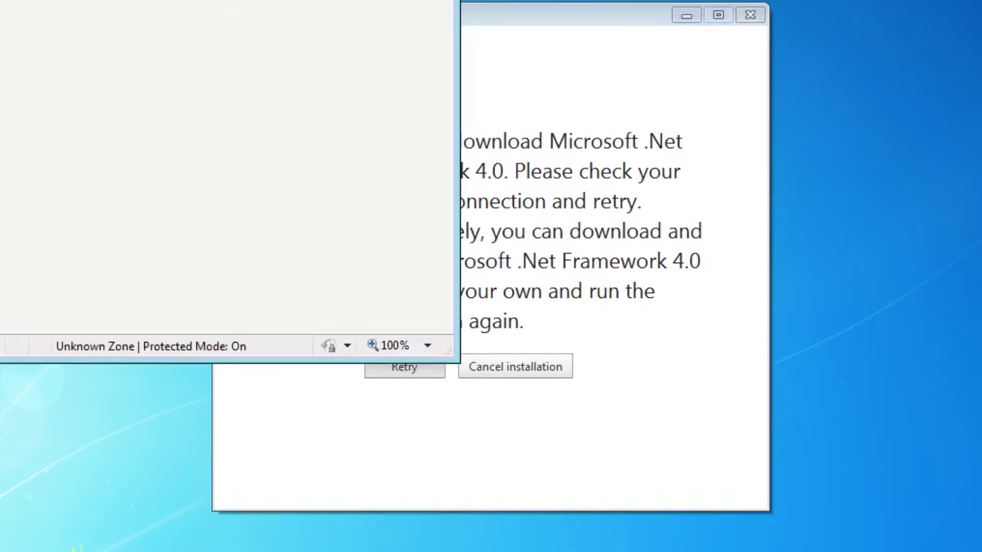
pyautogui.click(575, 250)
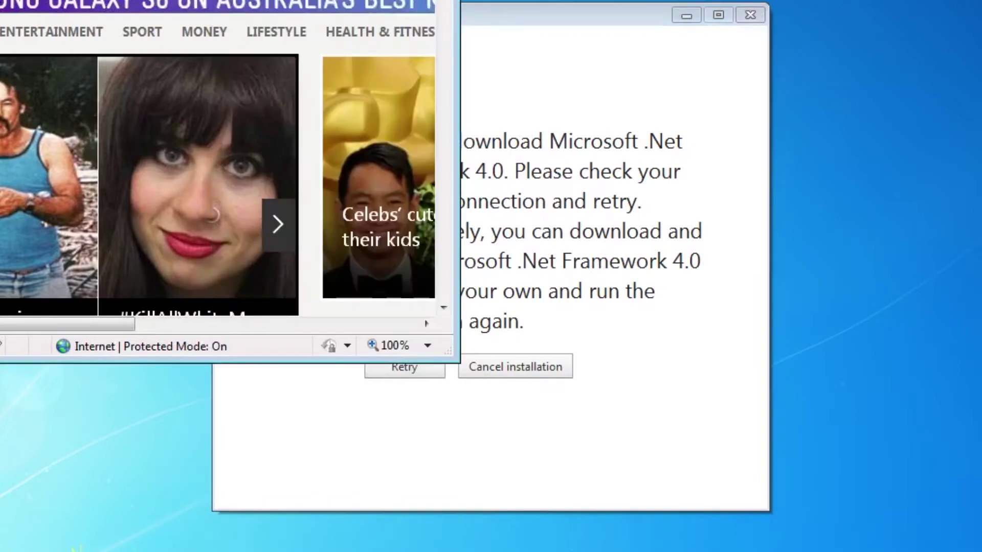
pyautogui.write('microsoft .net')
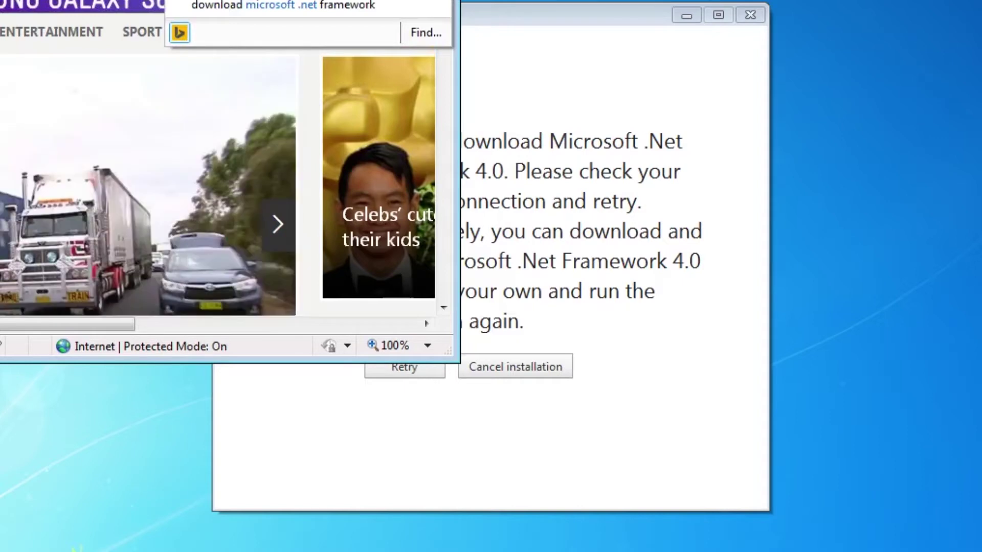
pyautogui.press('Return')
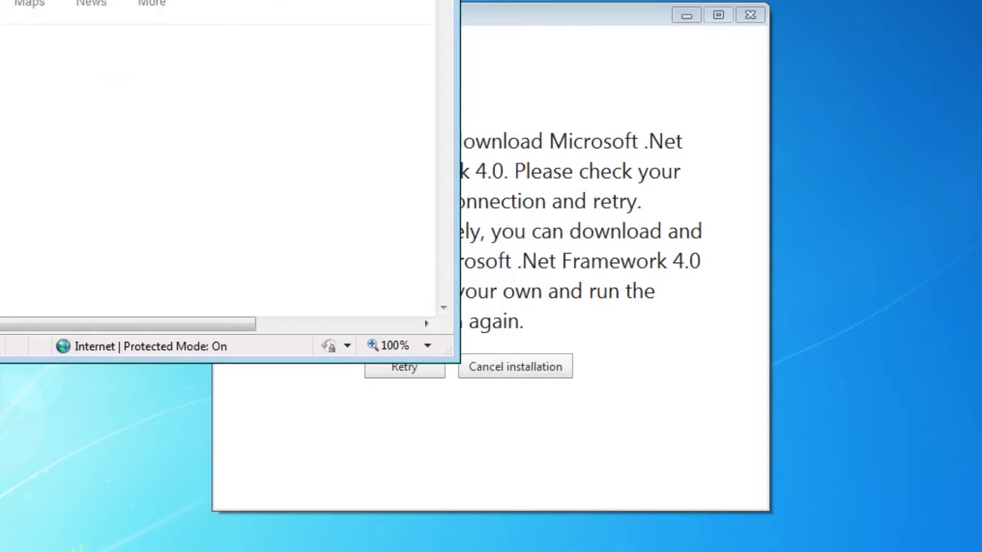
pyautogui.click(287, 314)
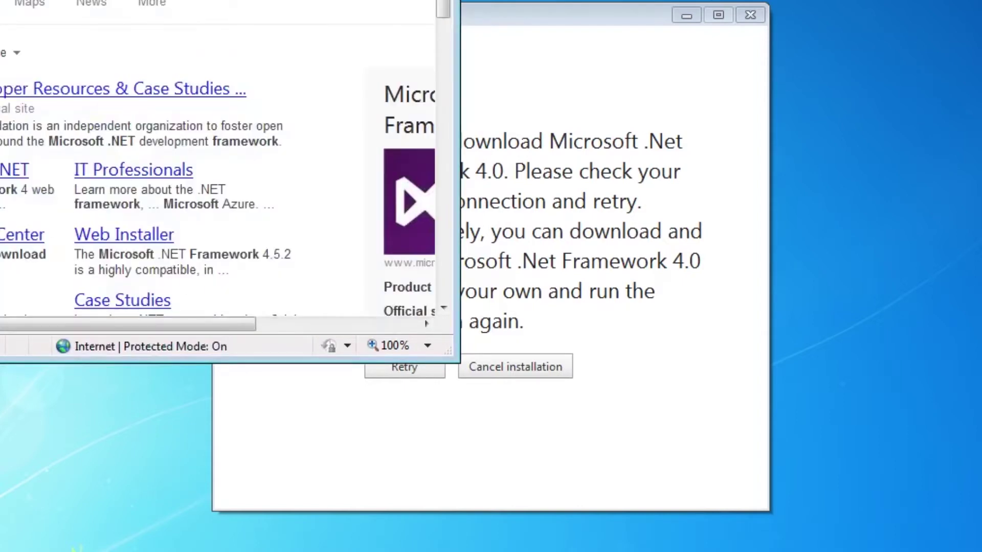
pyautogui.scroll(-3, 48, 204)
pyautogui.scroll(2, 175, 109)
pyautogui.click(95, 23)
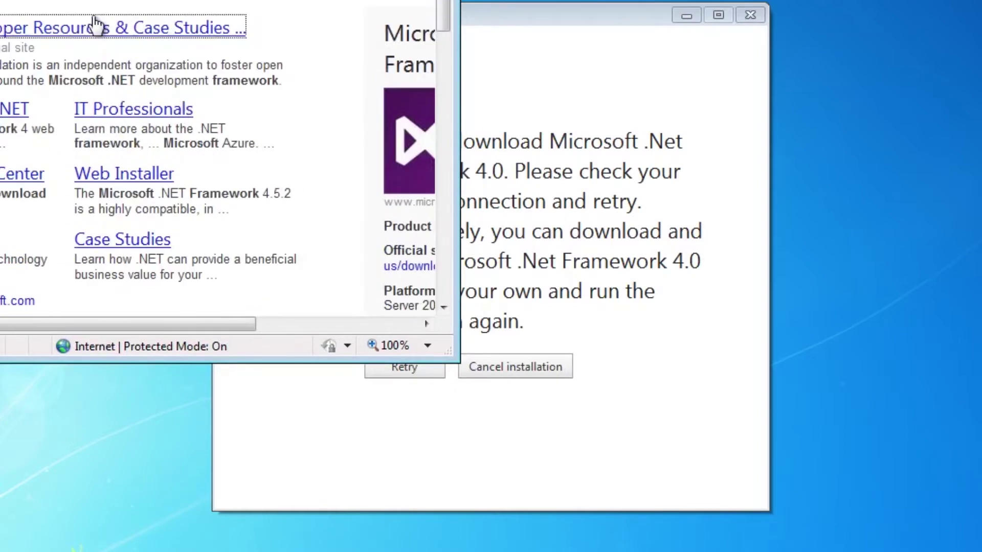
# Retry the .NET download from the Kaspersky error dialog, then restart the VM to finish installing .NET 4.5.
pyautogui.click(635, 115)
pyautogui.moveTo(624, 21); pyautogui.dragTo(981, 0)
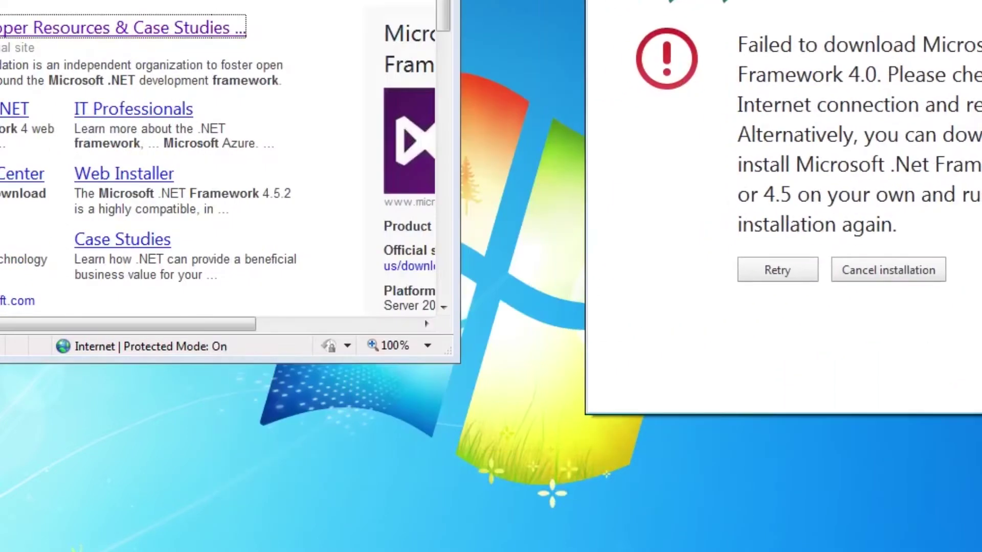
pyautogui.click(790, 267)
pyautogui.click(791, 267)
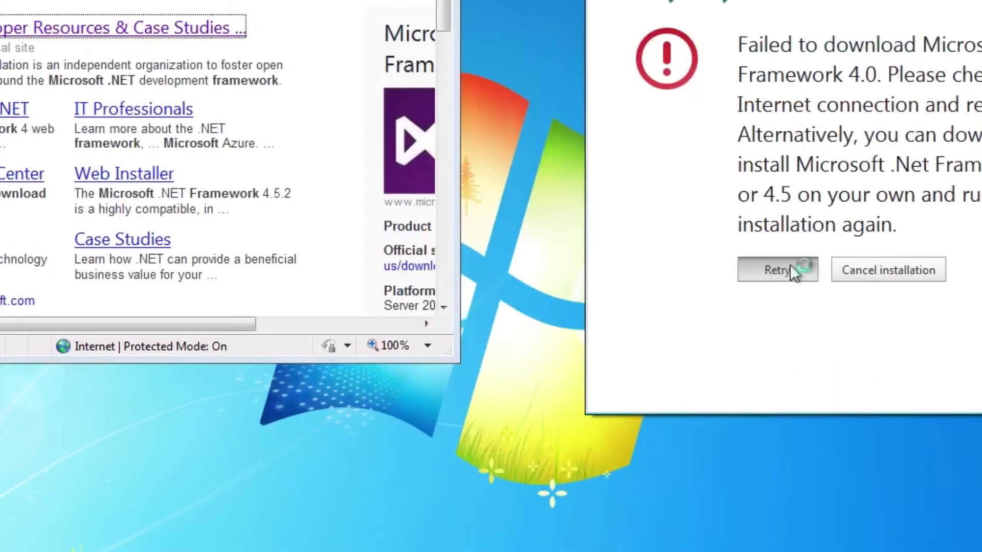
pyautogui.click(790, 266)
pyautogui.click(790, 266)
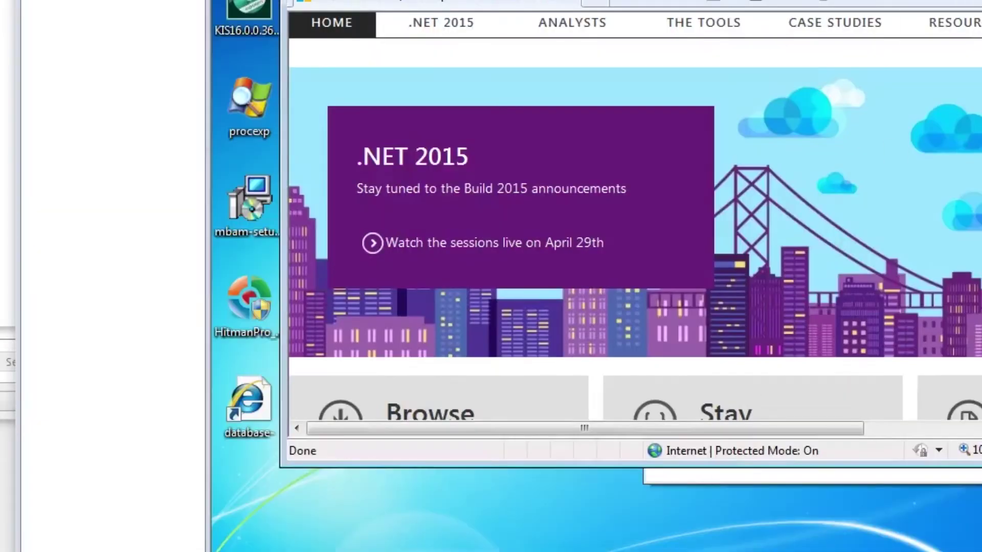
pyautogui.hotkey('alt', 'Tab')
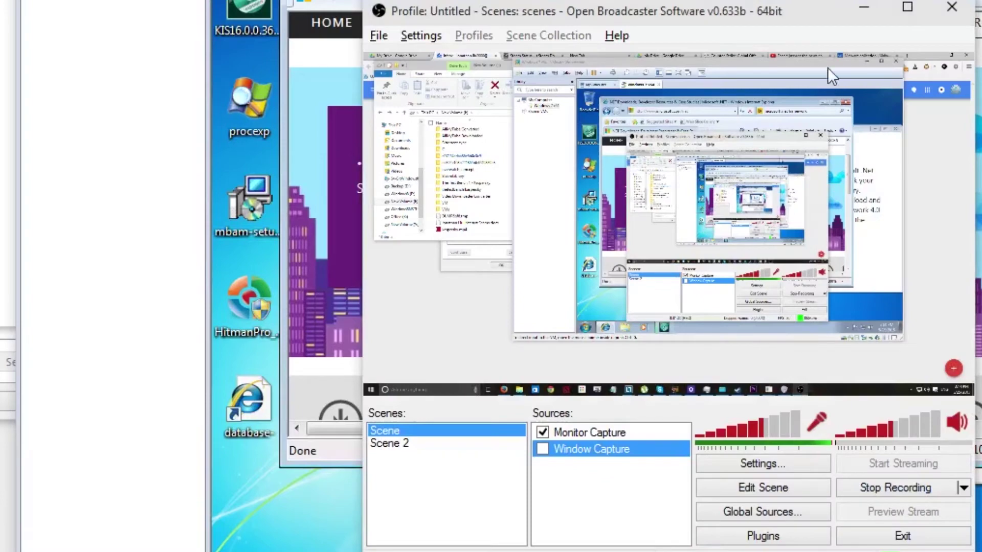
pyautogui.moveTo(665, 11); pyautogui.dragTo(0, 0)
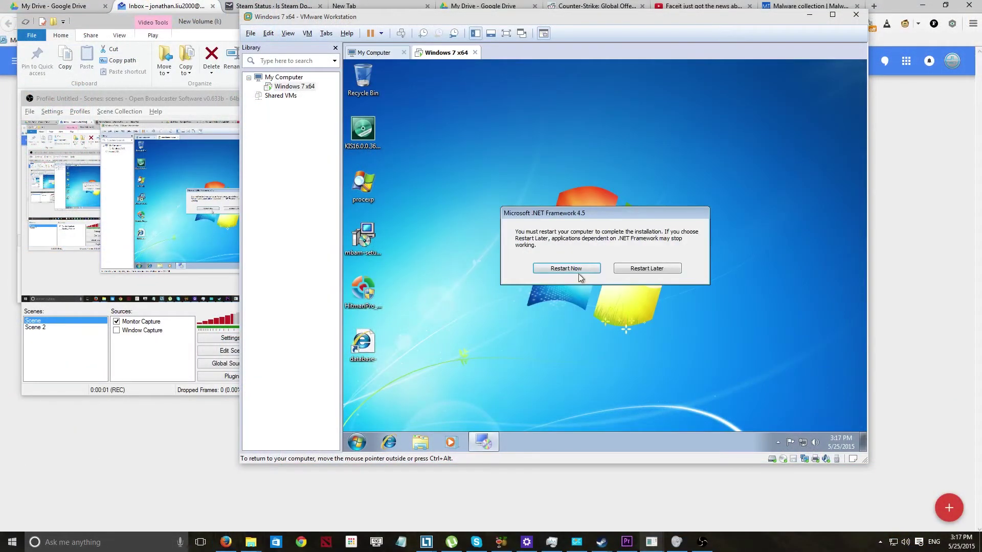
pyautogui.click(584, 271)
pyautogui.click(152, 258)
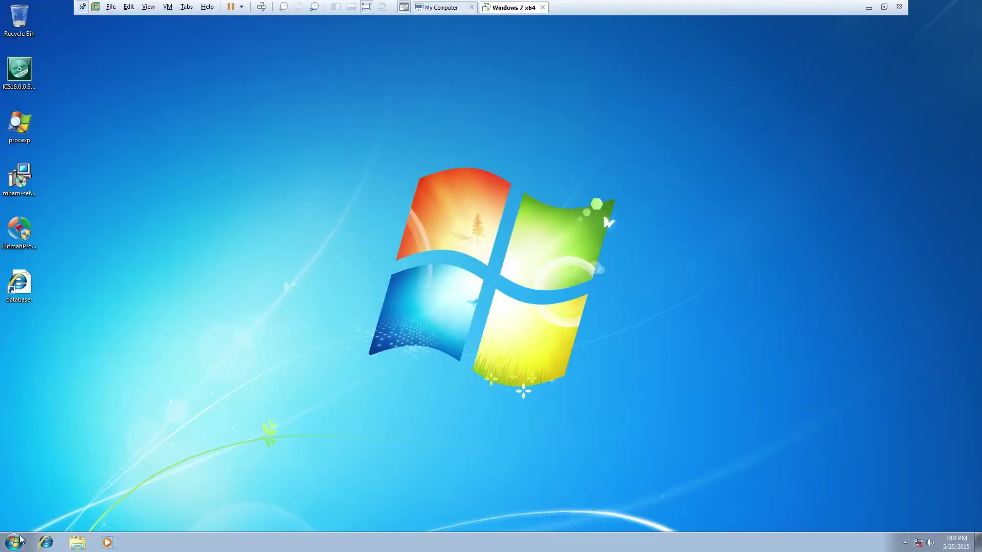
# Verify in Programs and Features, sorted by name, that .NET Framework 4.5 (4.5.50709) is installed.
pyautogui.click(20, 540)
pyautogui.click(174, 441)
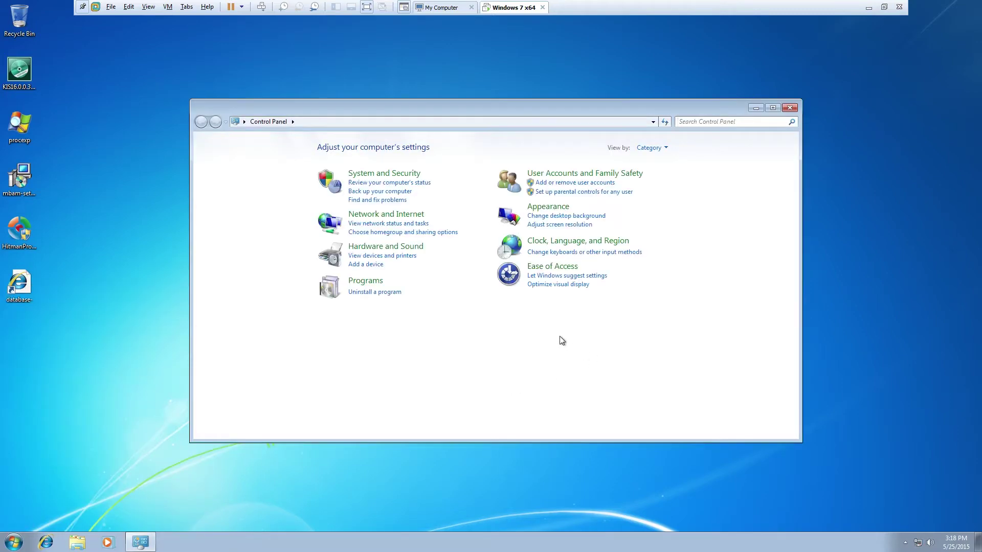
pyautogui.click(386, 291)
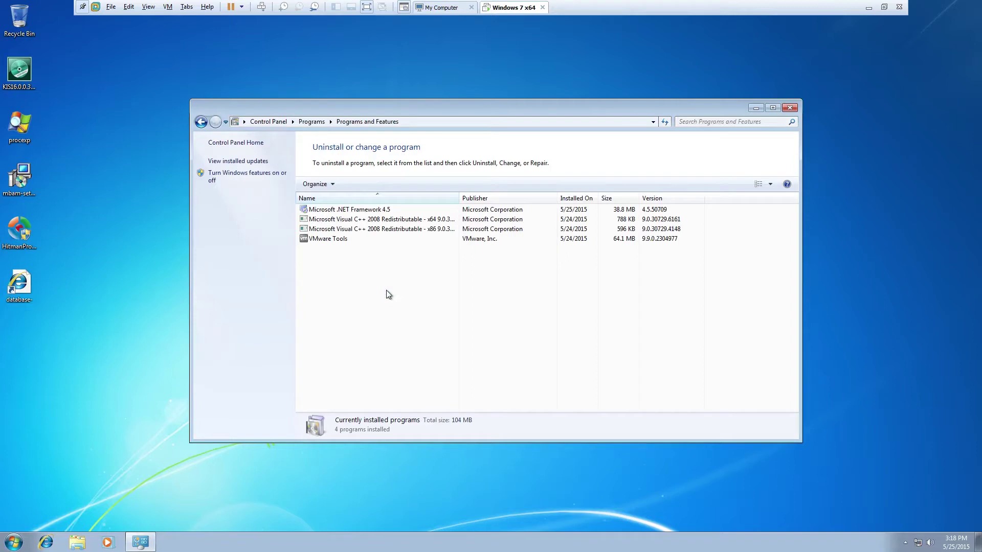
pyautogui.click(373, 239)
pyautogui.click(332, 218)
pyautogui.click(332, 198)
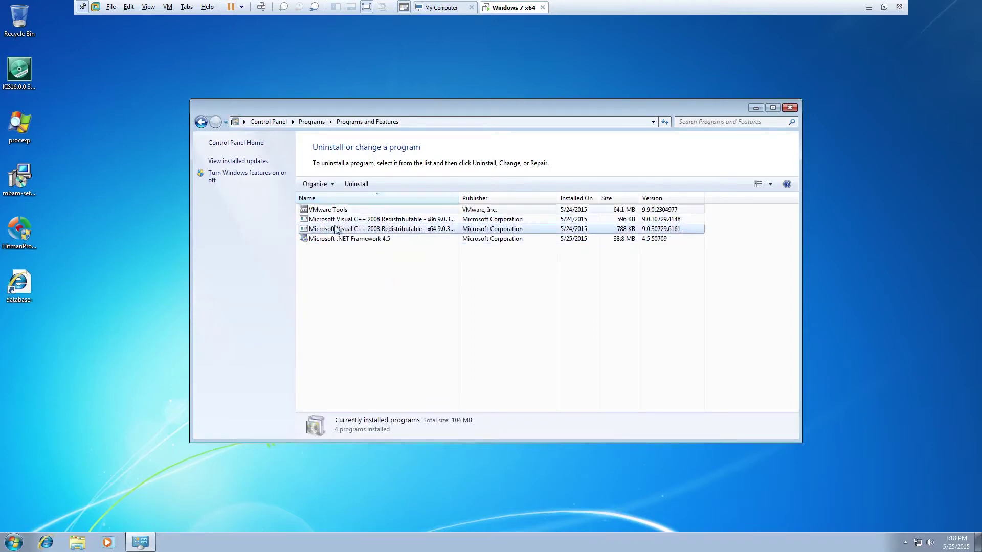
pyautogui.click(339, 239)
# Relaunch the Kaspersky installer from the desktop and close the installed programs list.
pyautogui.click(25, 75)
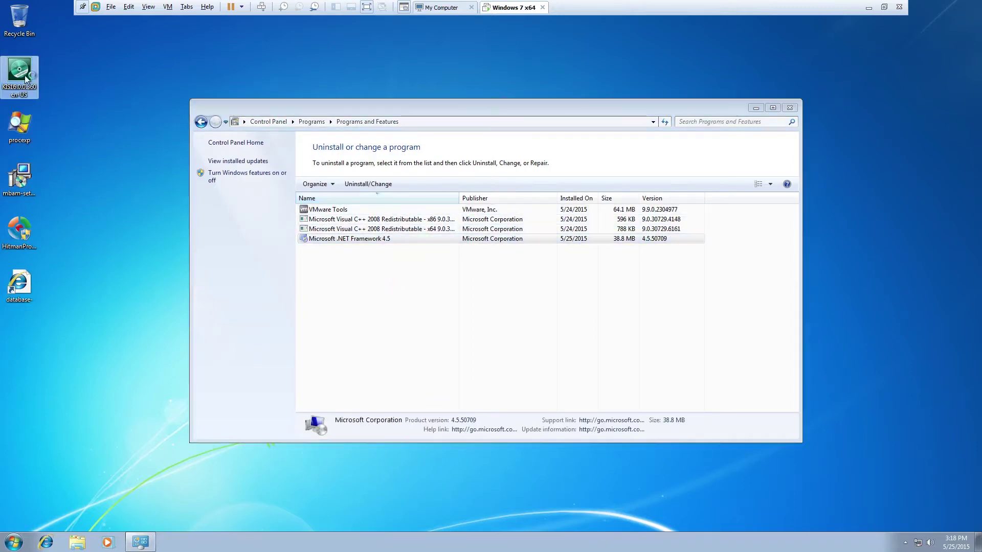
pyautogui.click(123, 49)
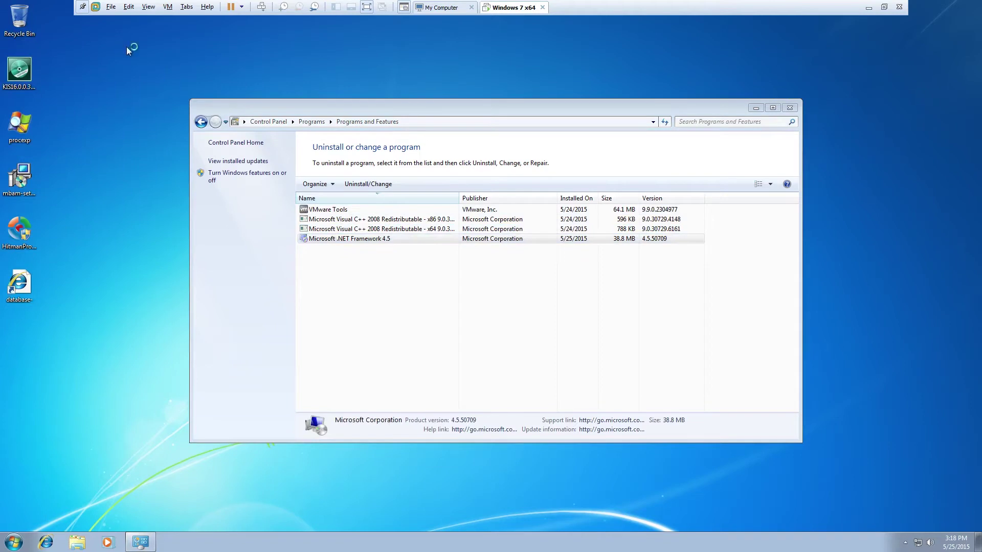
pyautogui.click(790, 109)
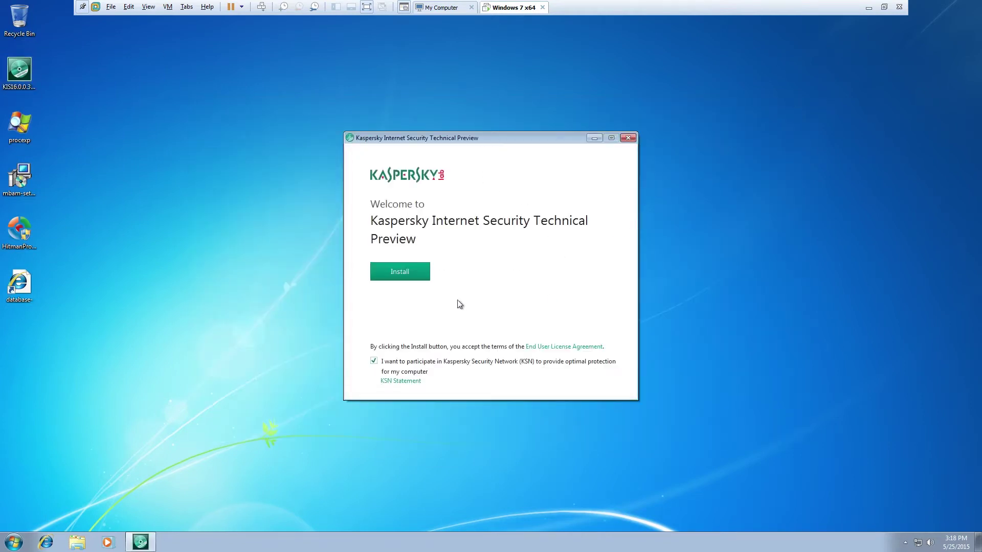
# Install the Kaspersky Technical Preview with UAC approval and finish with 'start the application' left checked.
pyautogui.click(412, 276)
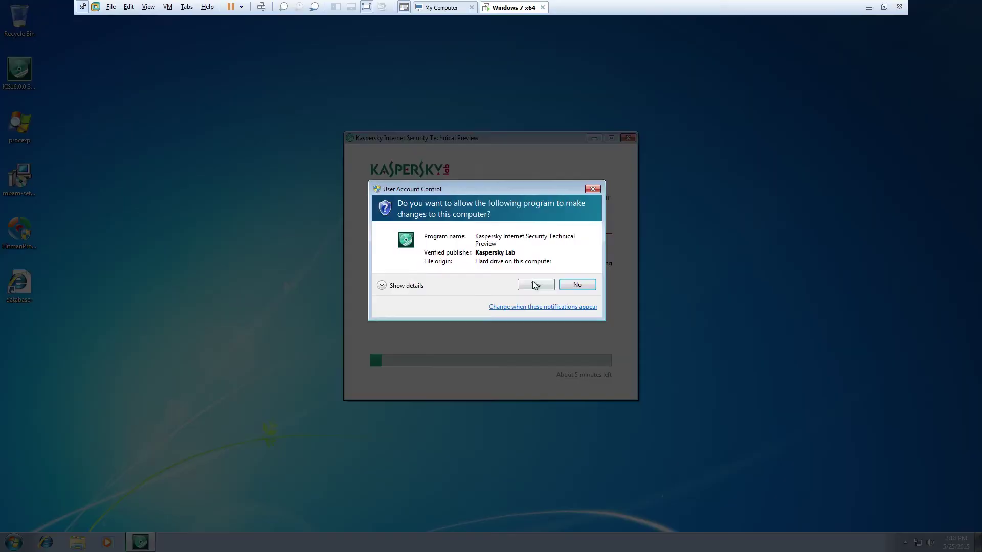
pyautogui.click(534, 285)
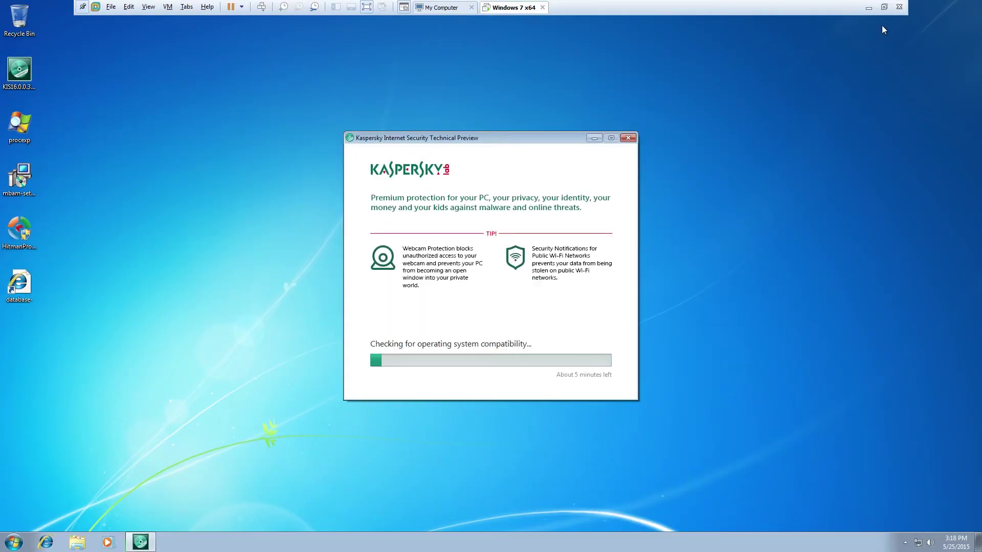
pyautogui.click(883, 7)
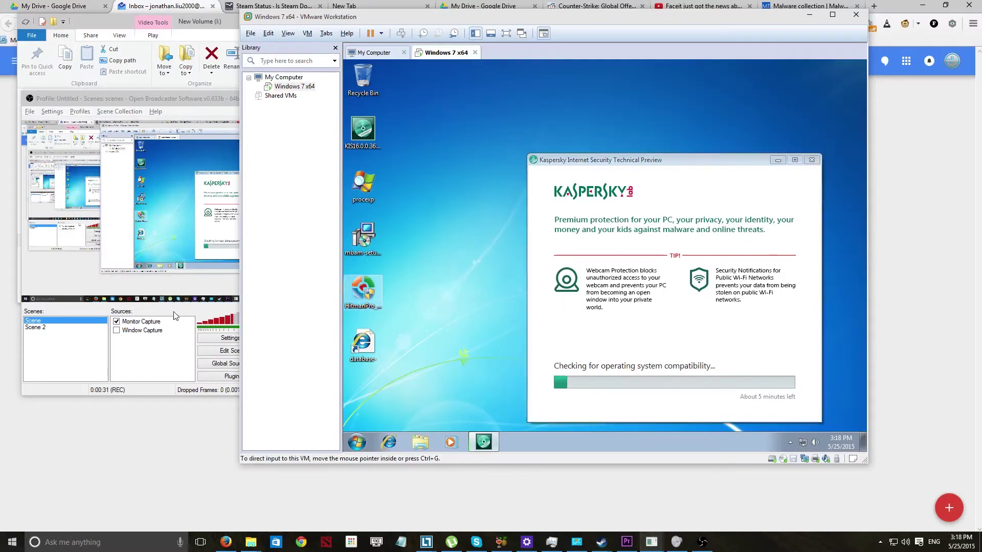
pyautogui.click(174, 312)
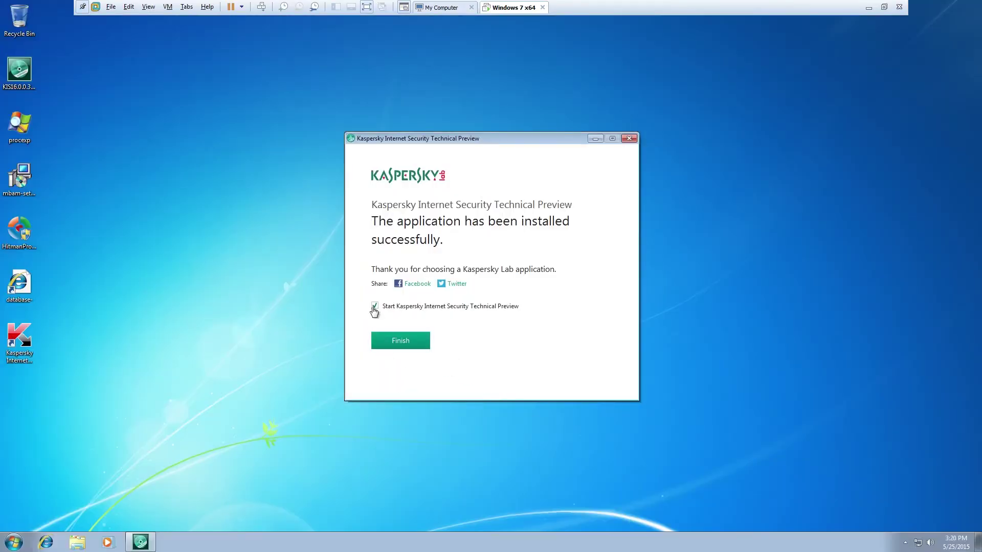
pyautogui.click(373, 308)
pyautogui.click(392, 306)
pyautogui.click(399, 340)
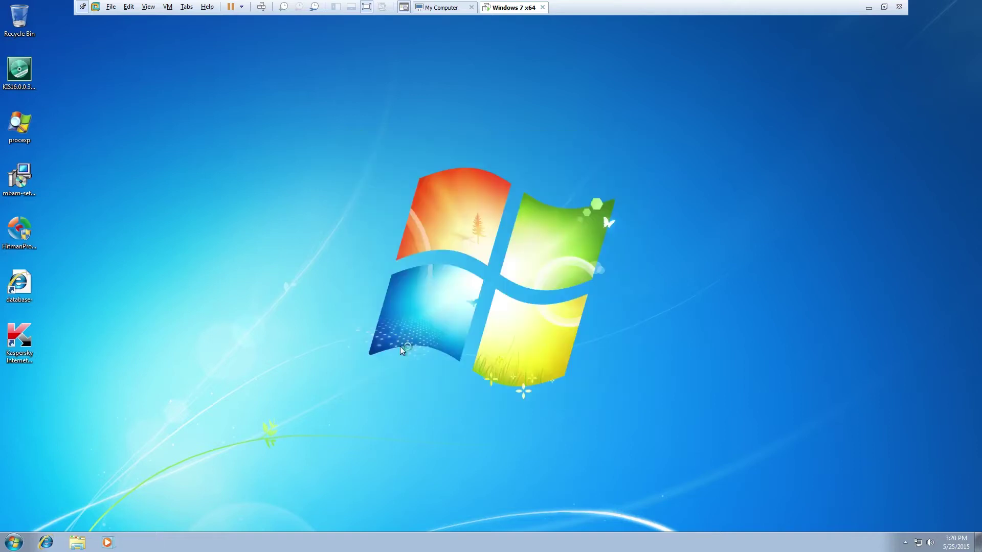
pyautogui.rightClick(276, 546)
pyautogui.click(313, 508)
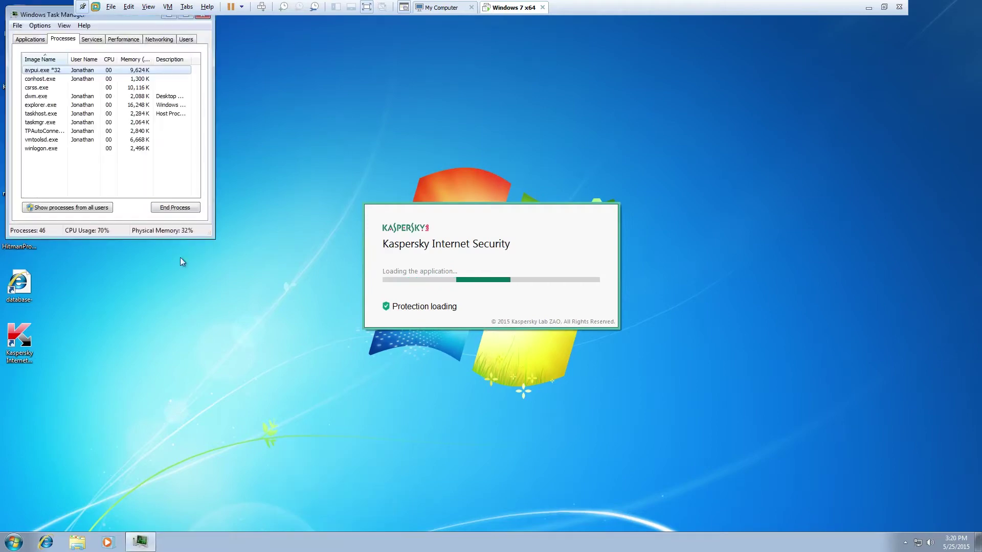
pyautogui.click(93, 207)
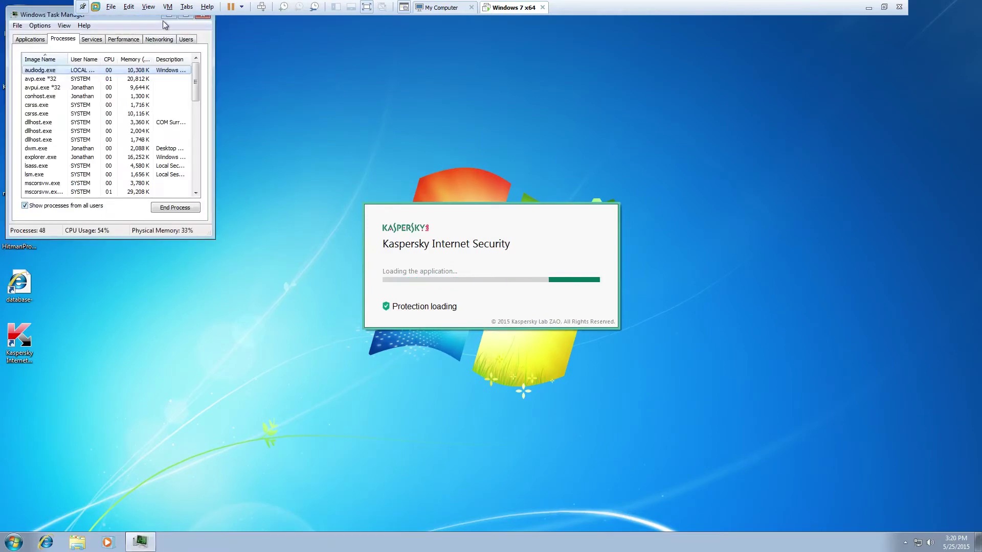
pyautogui.click(169, 60)
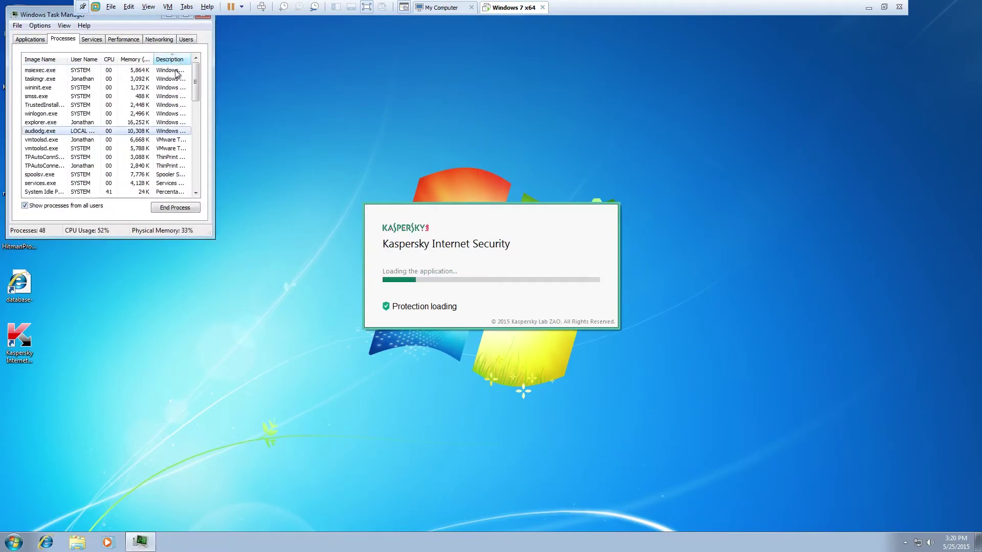
pyautogui.click(169, 59)
pyautogui.moveTo(194, 82); pyautogui.dragTo(195, 122)
pyautogui.click(169, 106)
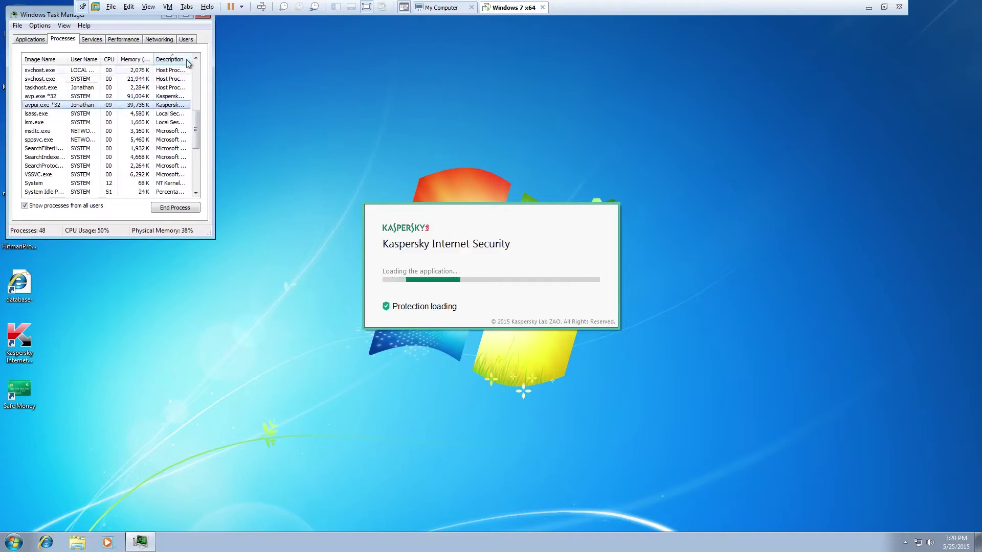
pyautogui.moveTo(145, 15); pyautogui.dragTo(168, 47)
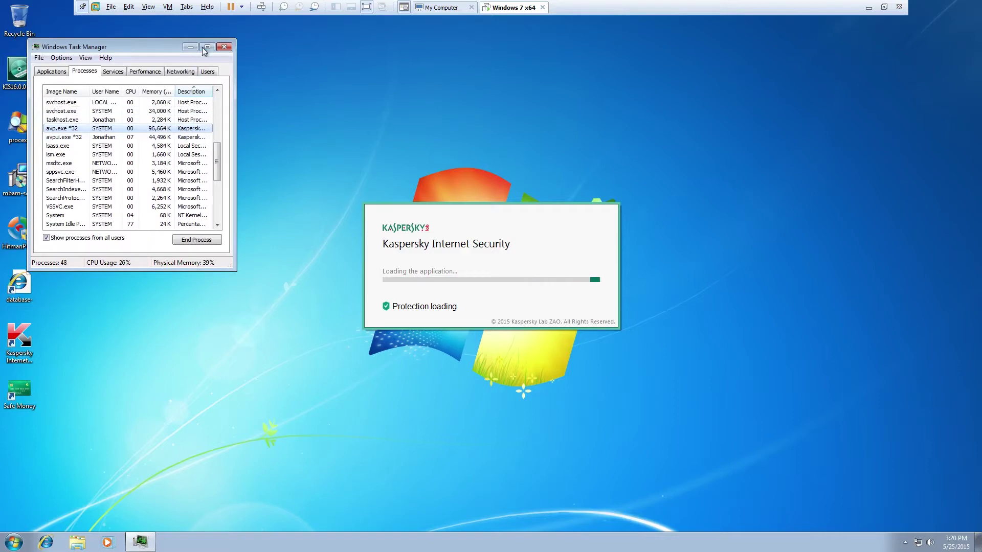
pyautogui.click(223, 47)
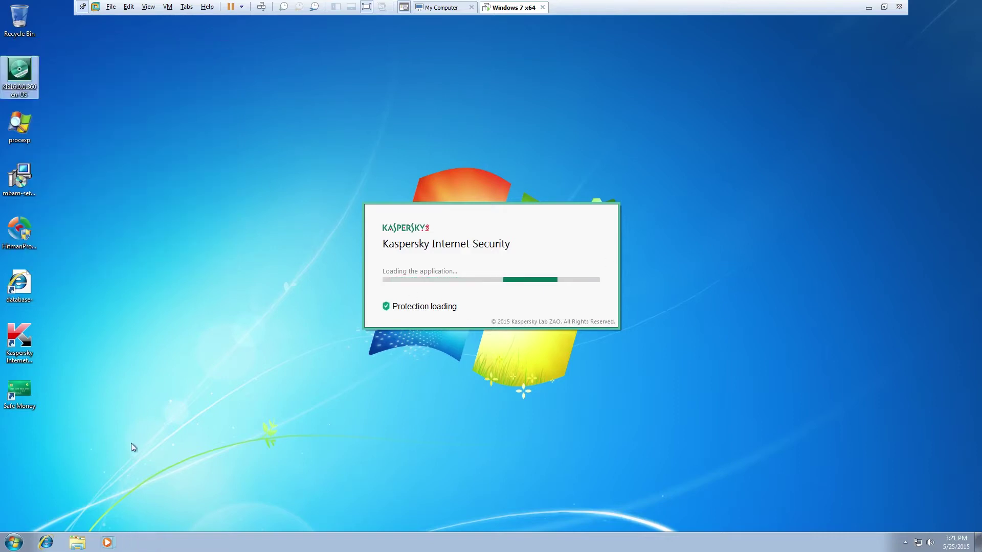
pyautogui.moveTo(131, 442); pyautogui.dragTo(32, 397)
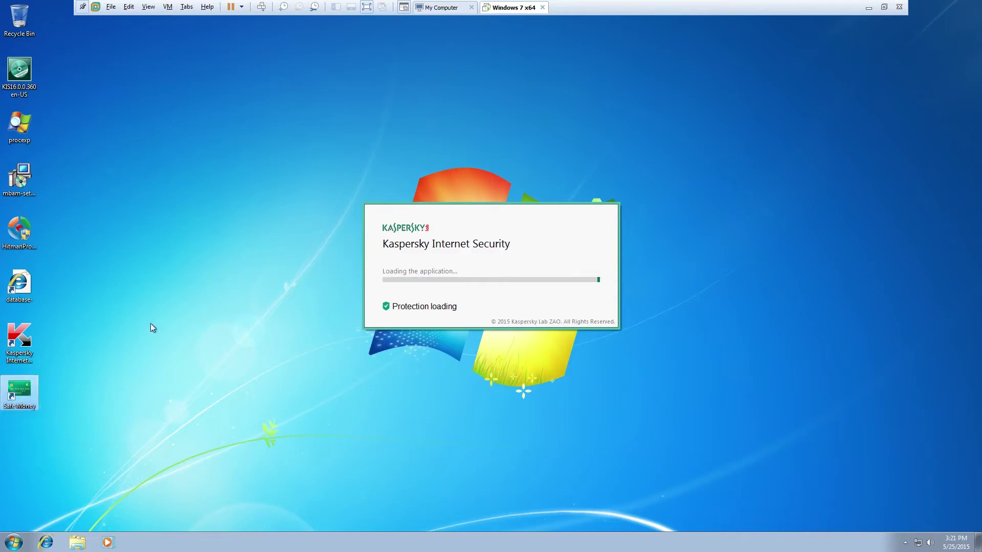
pyautogui.rightClick(212, 206)
pyautogui.click(57, 369)
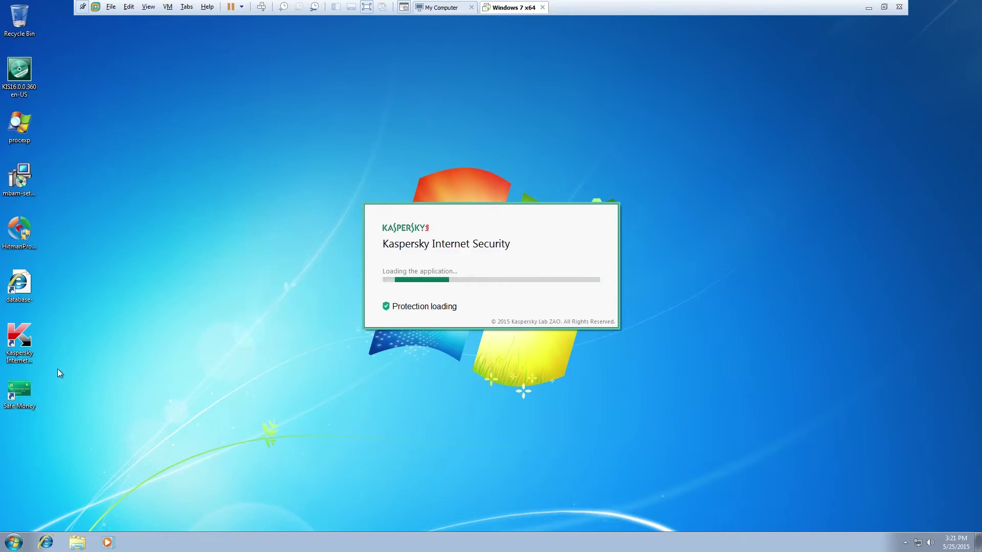
pyautogui.click(24, 352)
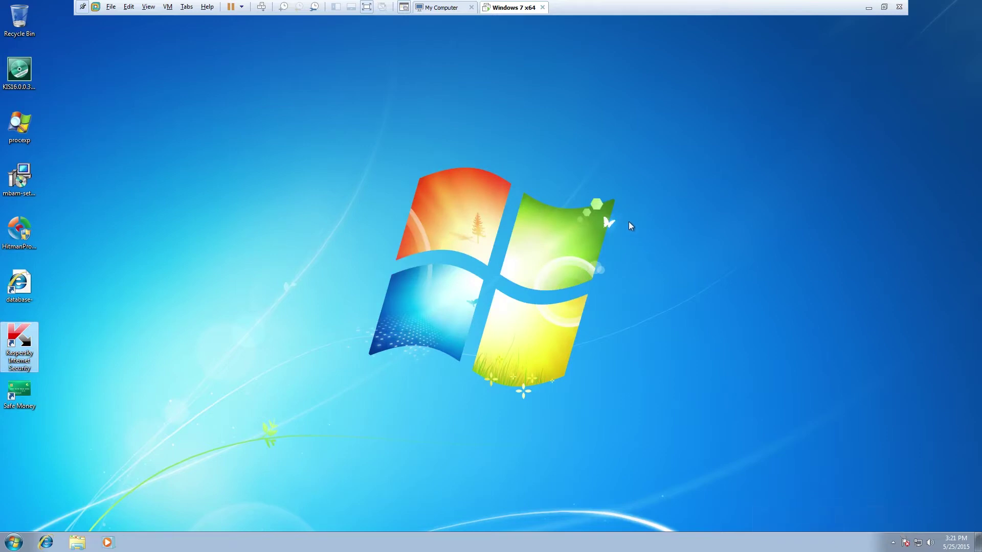
# Activate the Kaspersky trial version for 91 licence days, closing the stray Computer window.
pyautogui.click(14, 542)
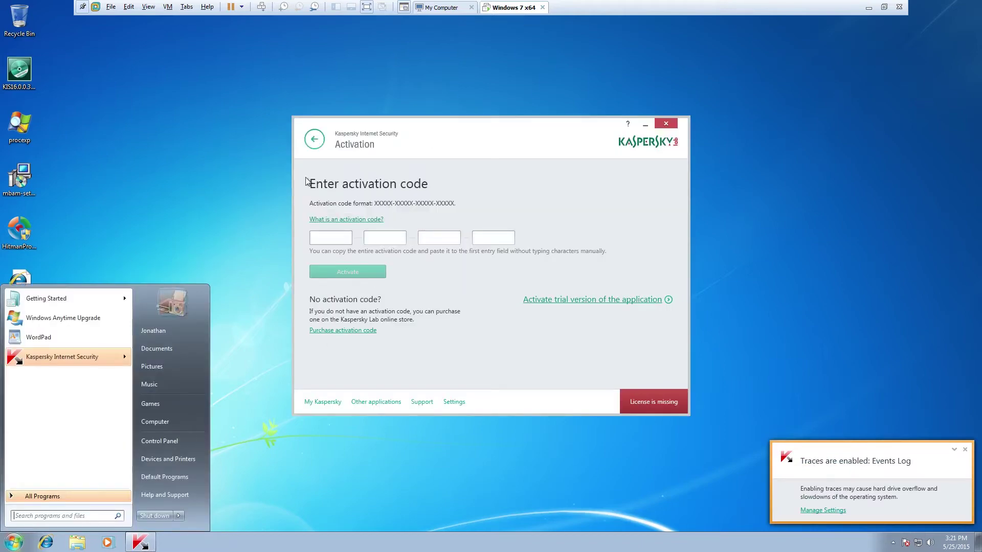
pyautogui.click(171, 436)
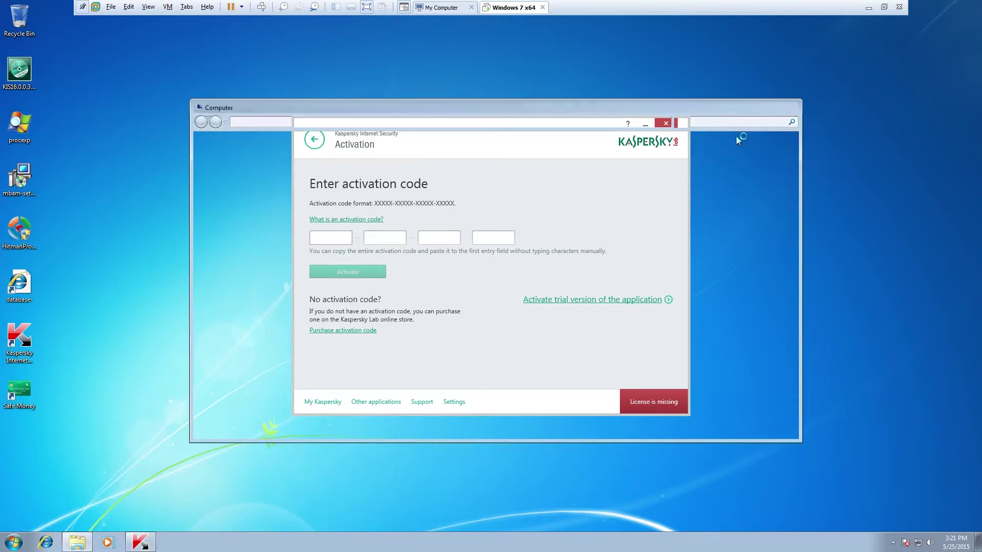
pyautogui.click(626, 306)
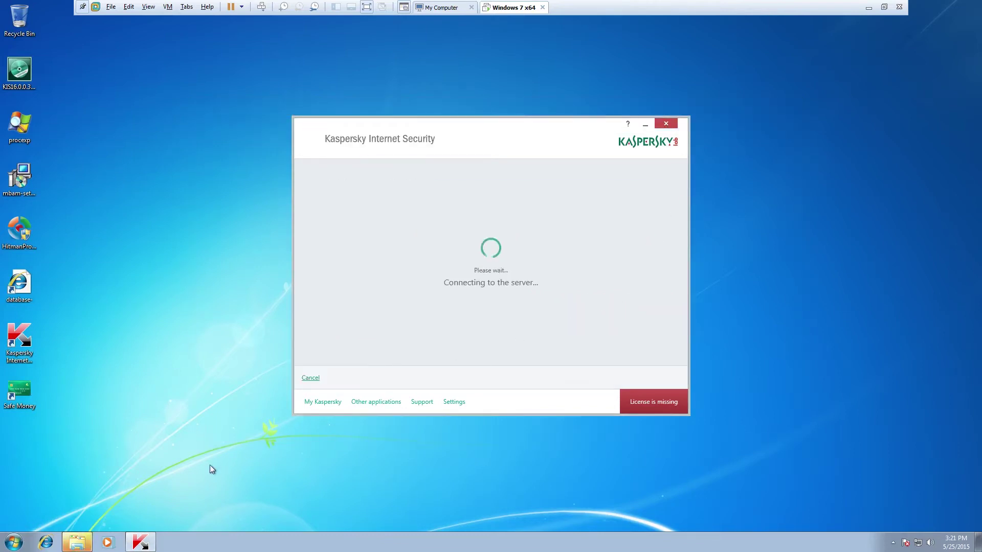
pyautogui.click(82, 540)
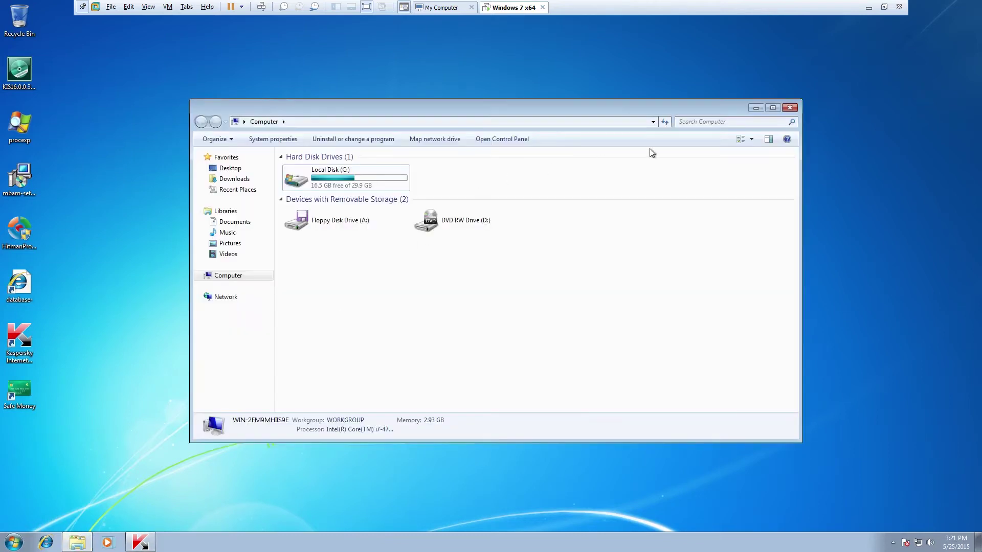
pyautogui.click(792, 108)
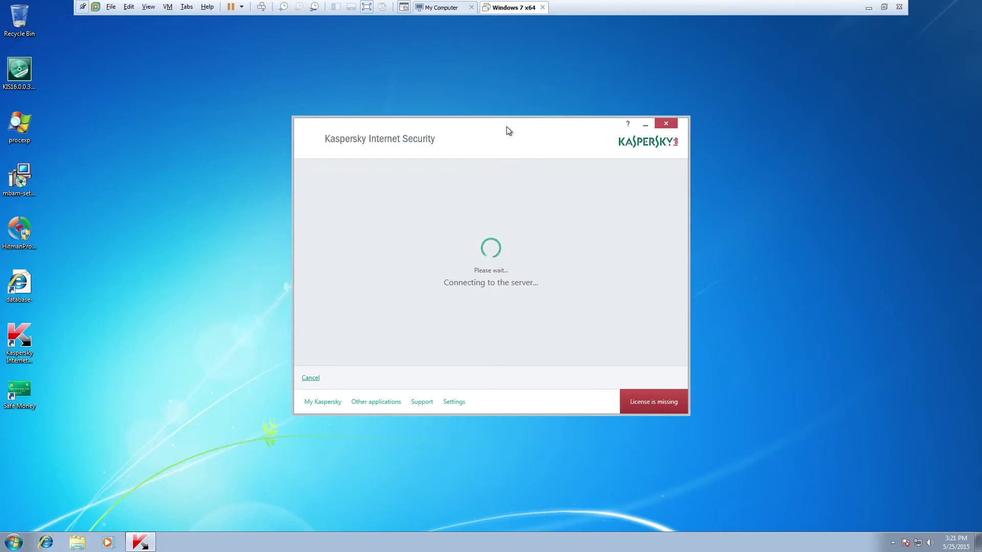
pyautogui.moveTo(506, 131); pyautogui.dragTo(484, 114)
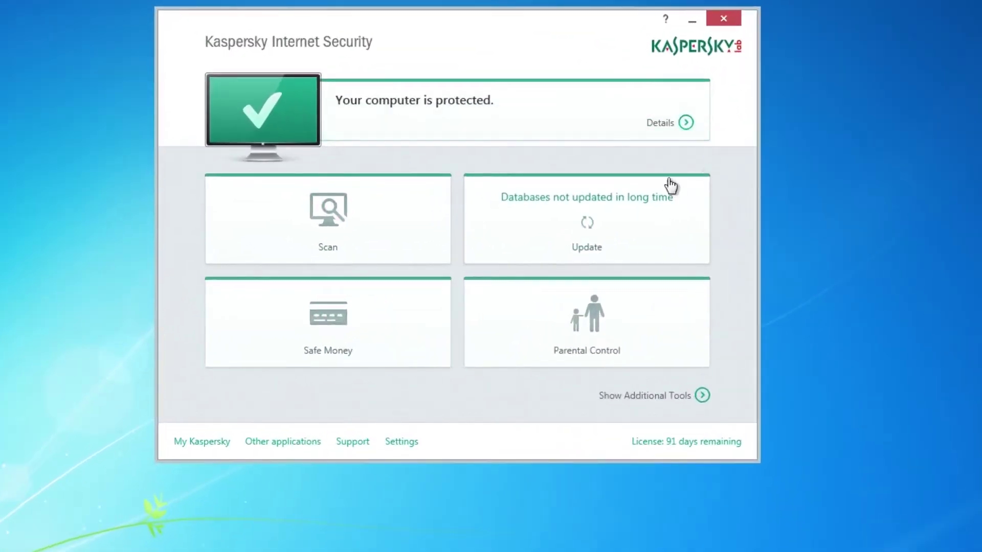
# Run the update of virus databases and application modules, then return to the overview.
pyautogui.click(685, 123)
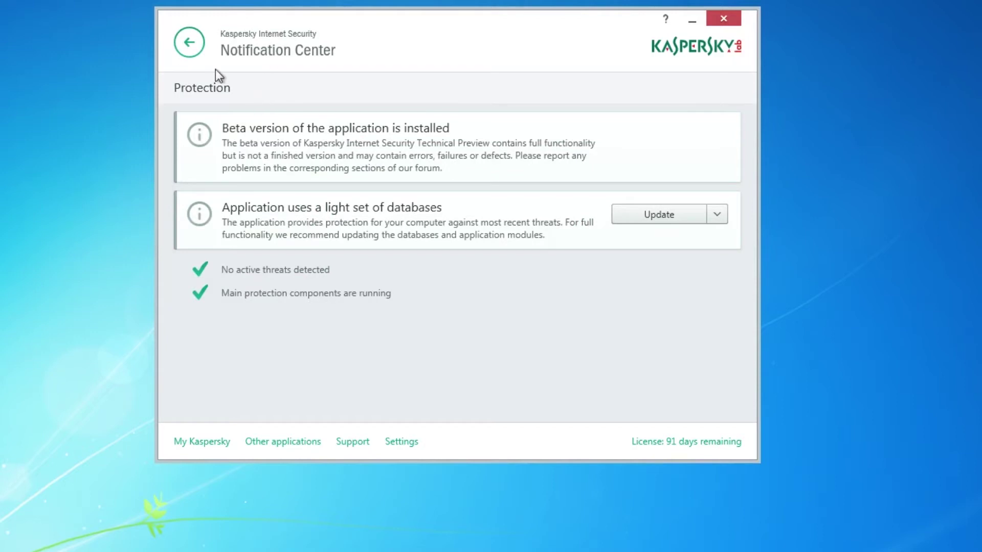
pyautogui.click(189, 42)
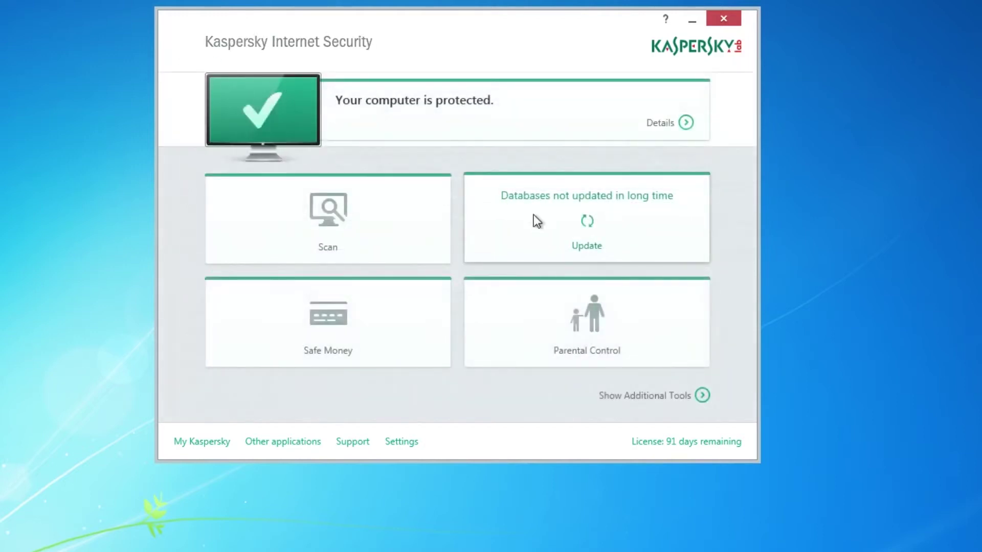
pyautogui.click(533, 215)
pyautogui.click(245, 158)
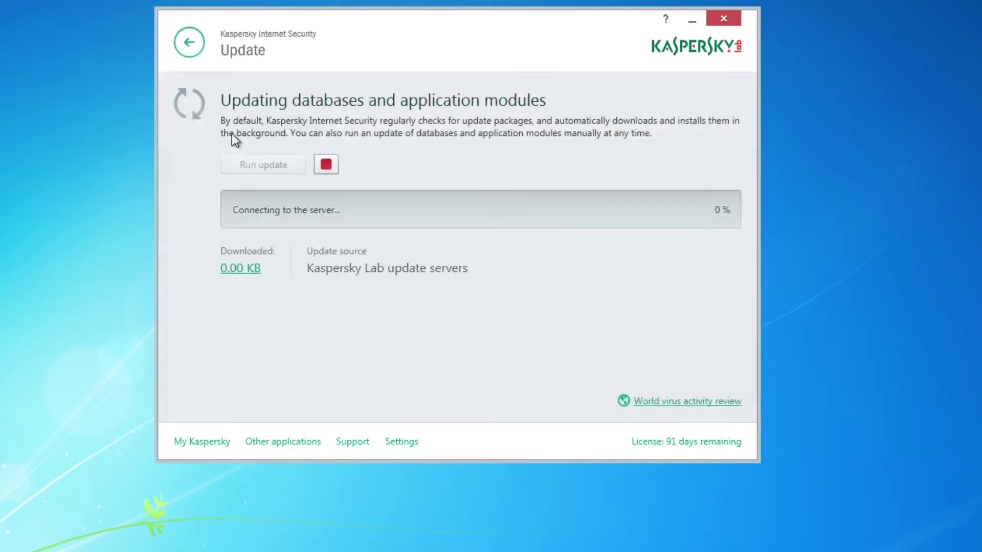
pyautogui.moveTo(203, 50); pyautogui.dragTo(193, 33)
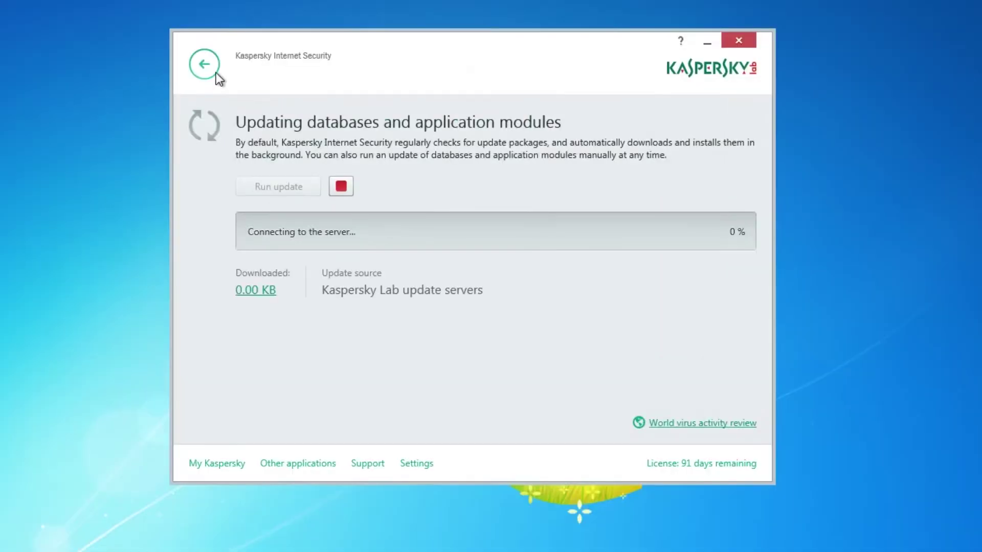
pyautogui.click(176, 14)
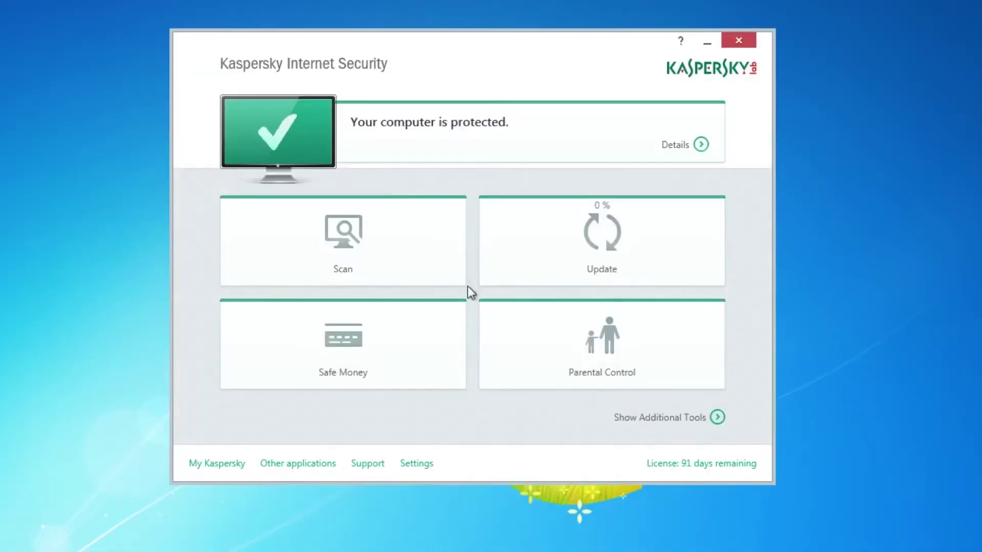
# Browse the Safe Money and Scan pages, then open the Tools page.
pyautogui.click(364, 352)
pyautogui.click(206, 81)
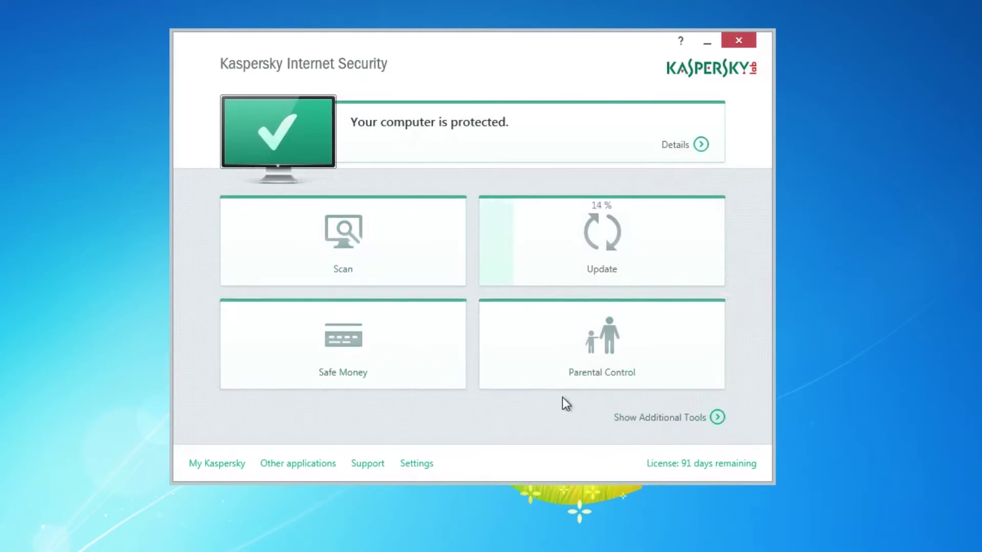
pyautogui.click(413, 258)
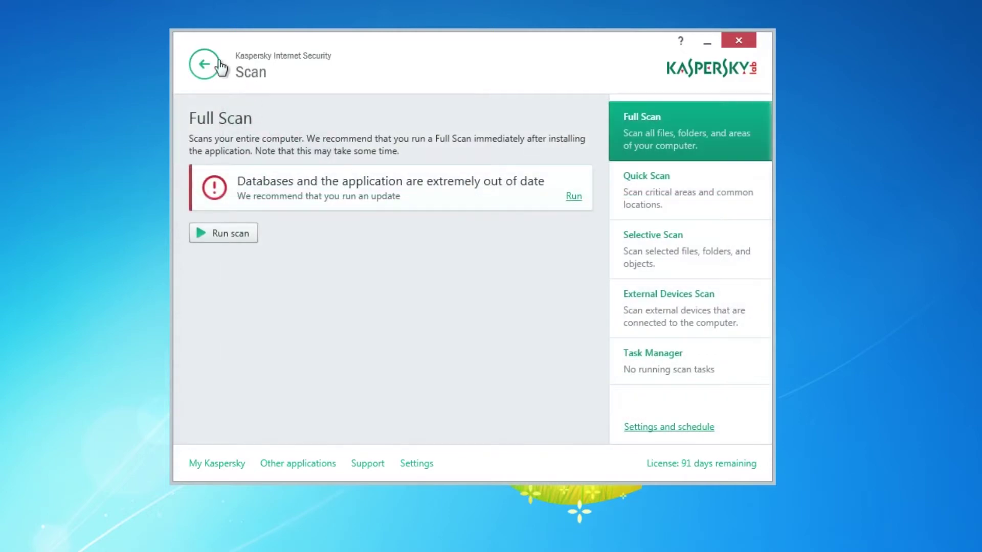
pyautogui.click(221, 66)
pyautogui.click(434, 274)
pyautogui.click(216, 75)
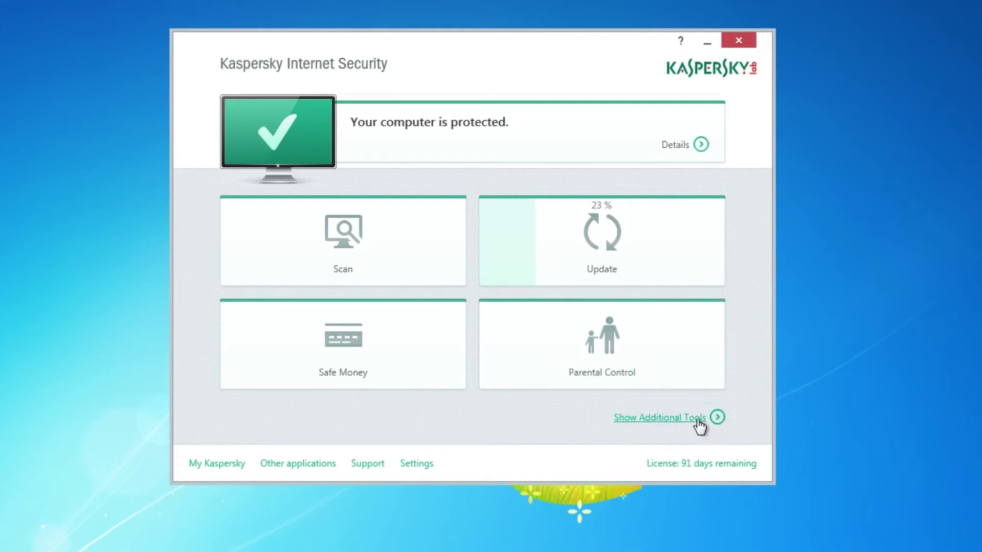
pyautogui.click(699, 418)
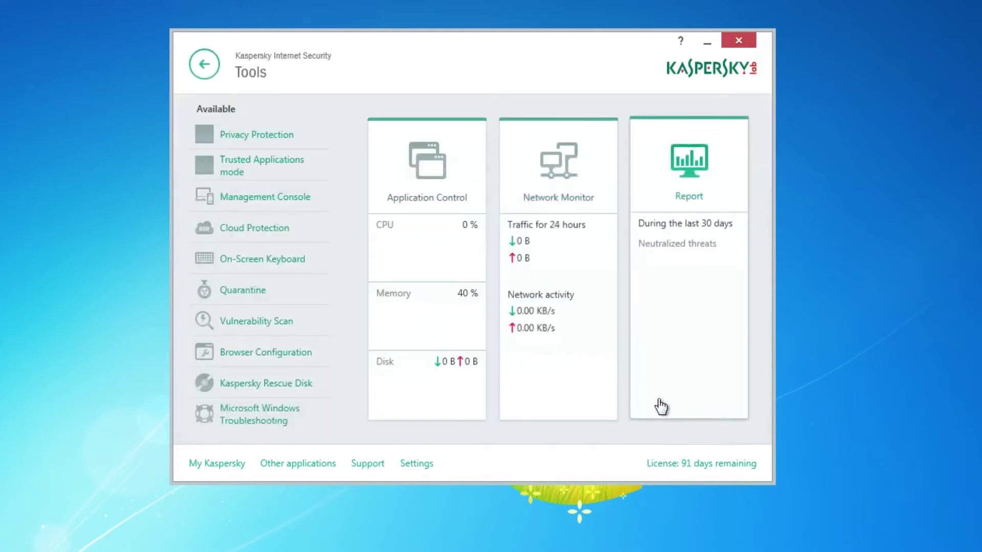
# Open Application Control's managed applications list and expand the VMWARE and CORTADO groups.
pyautogui.click(219, 137)
pyautogui.click(204, 64)
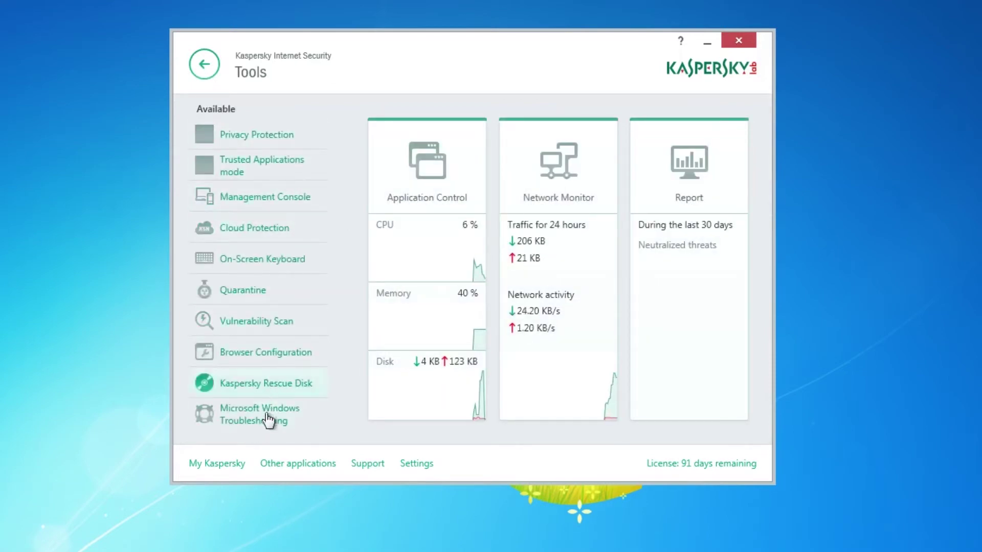
pyautogui.click(424, 225)
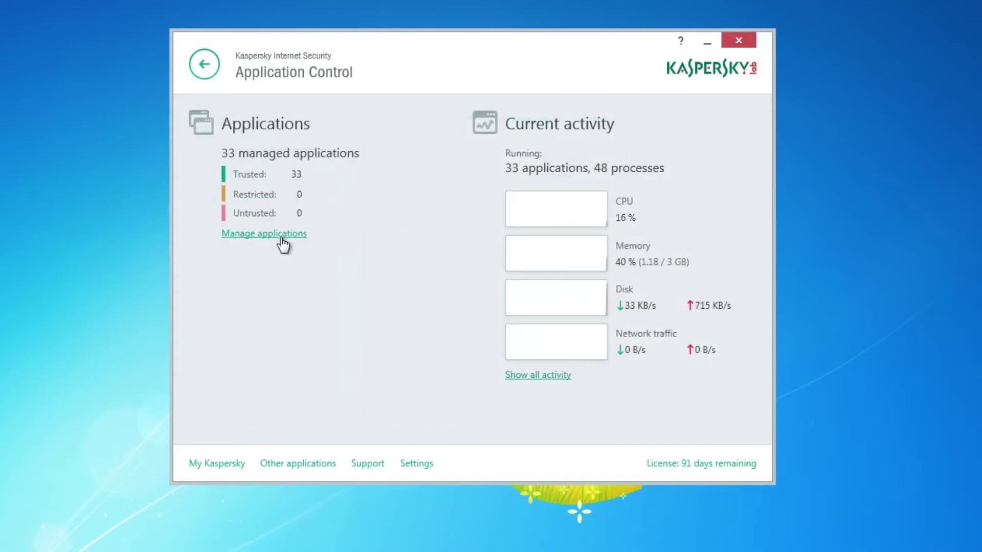
pyautogui.click(282, 236)
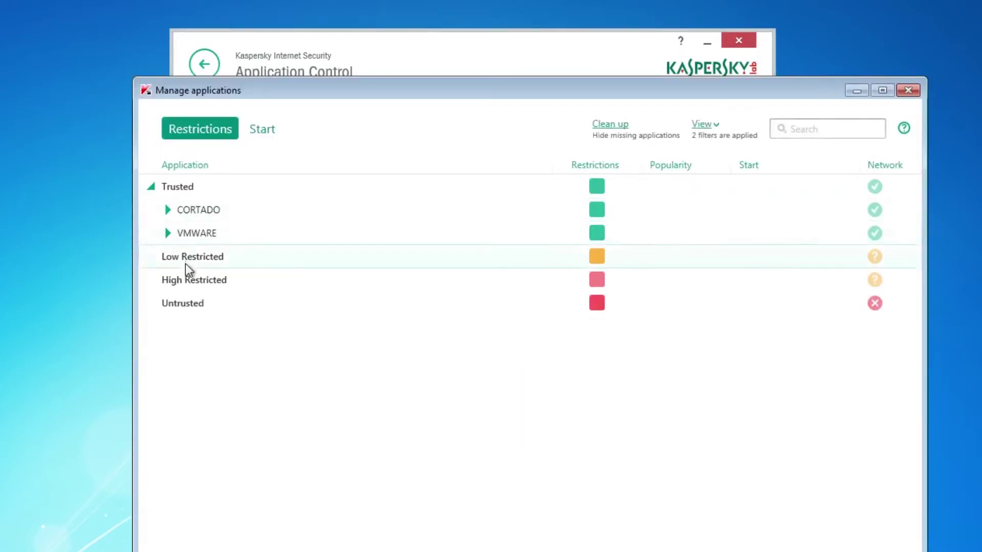
pyautogui.click(167, 232)
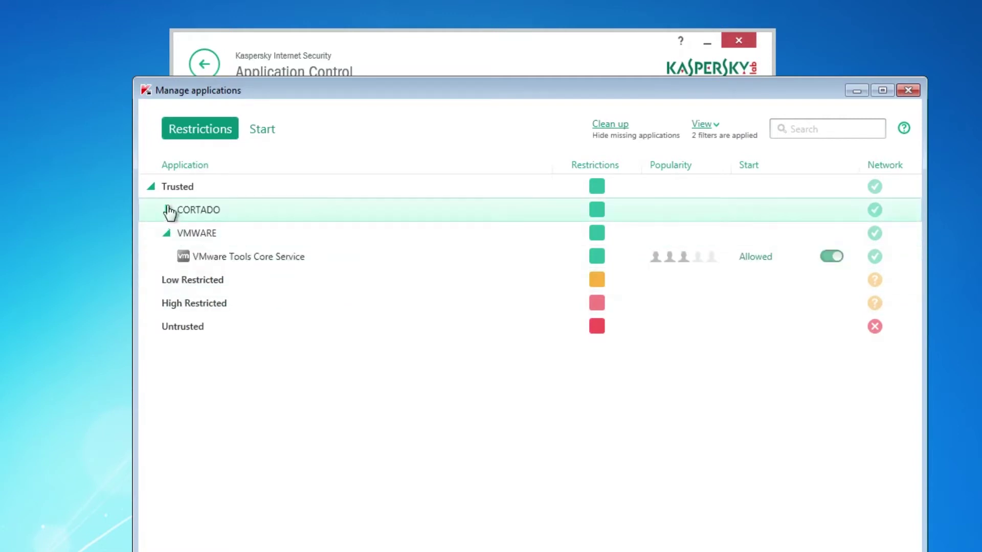
pyautogui.click(167, 210)
# Review the ThinPrint service's file and registry rules, save them, and close the managed applications list.
pyautogui.rightClick(296, 234)
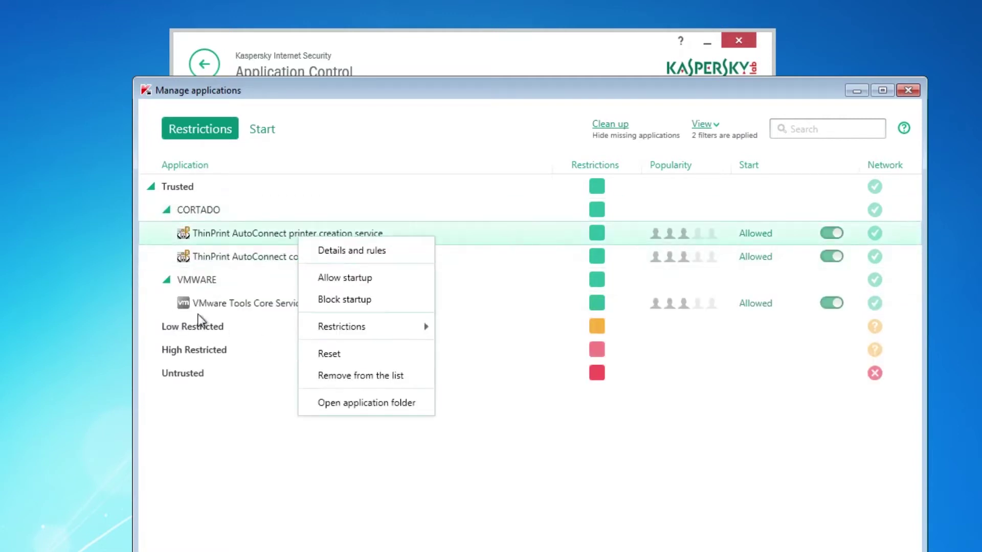
pyautogui.click(248, 322)
pyautogui.rightClick(339, 226)
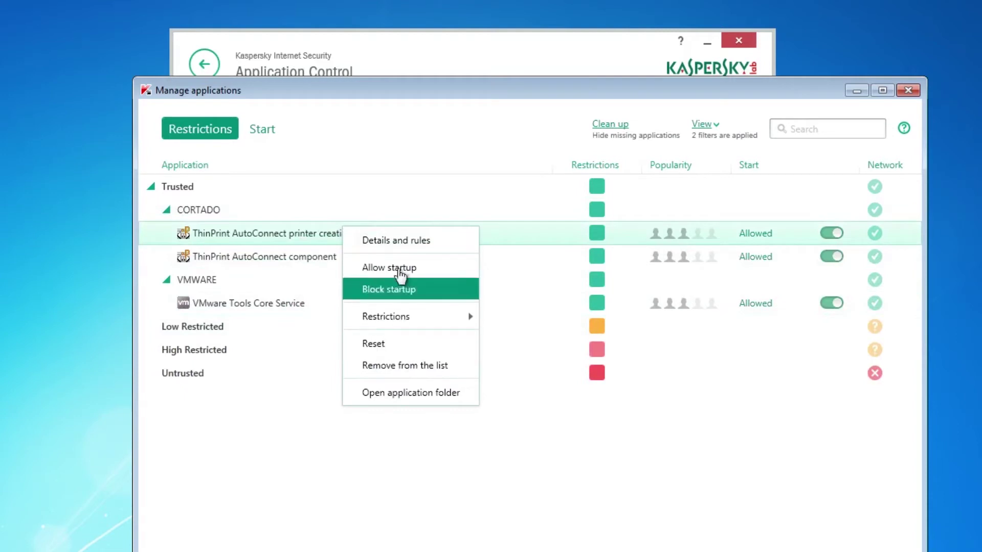
pyautogui.click(421, 240)
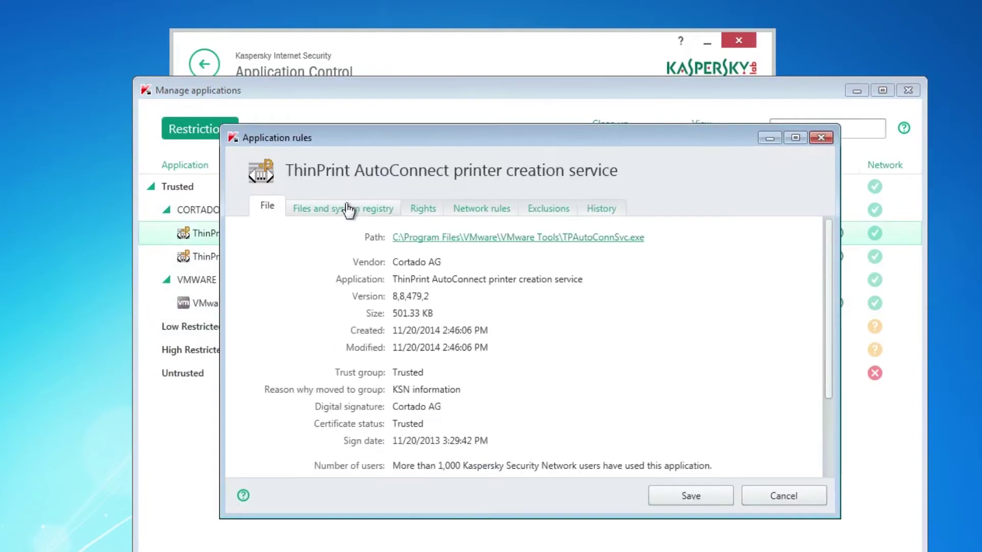
pyautogui.click(345, 202)
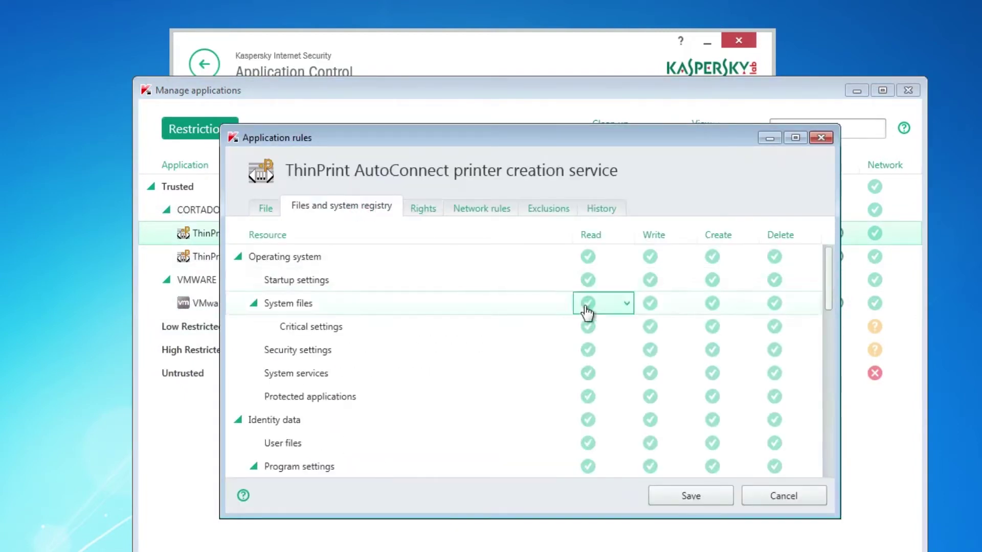
pyautogui.scroll(-3, 755, 328)
pyautogui.moveTo(828, 337); pyautogui.dragTo(845, 475)
pyautogui.click(690, 496)
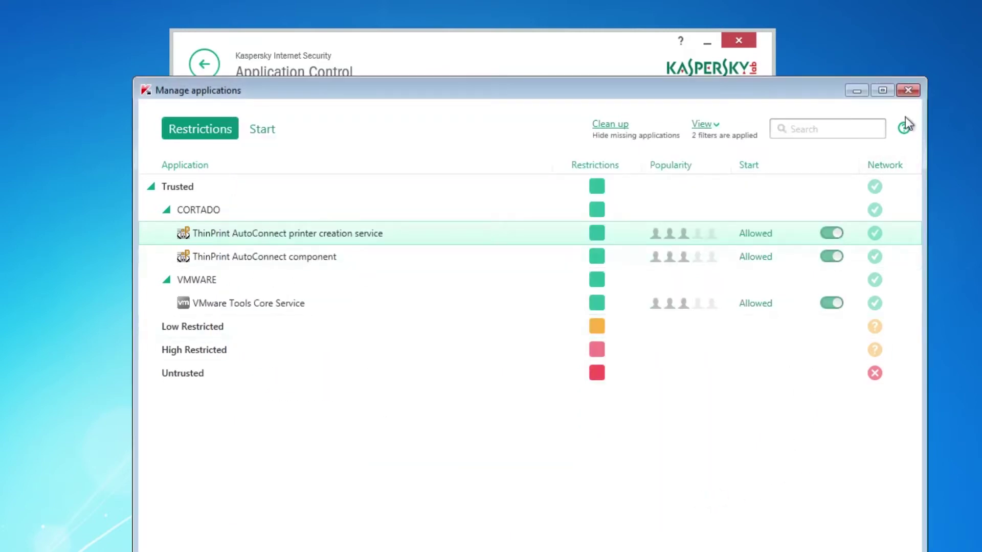
pyautogui.click(908, 91)
# Open Settings and navigate the Protection components to the File Anti-Virus settings.
pyautogui.click(204, 64)
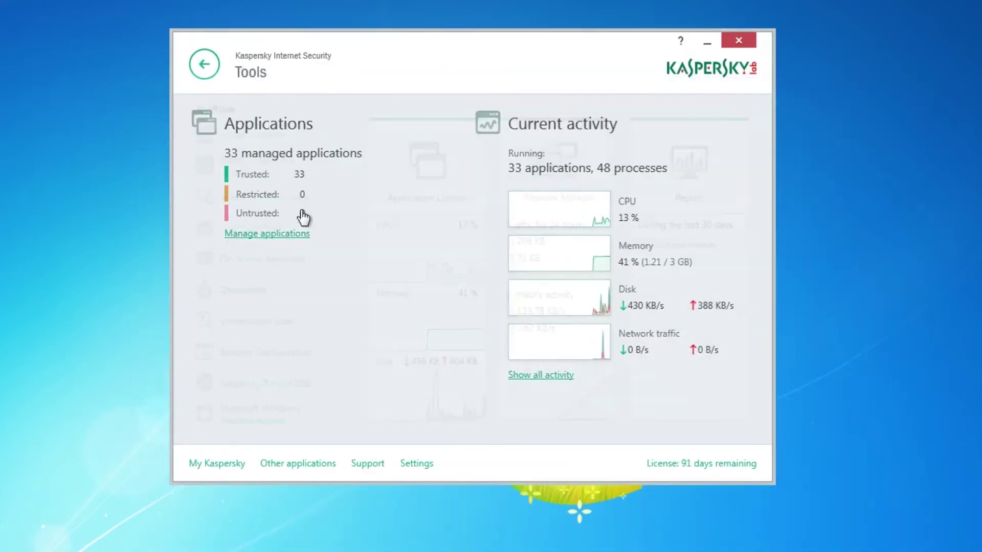
pyautogui.click(416, 463)
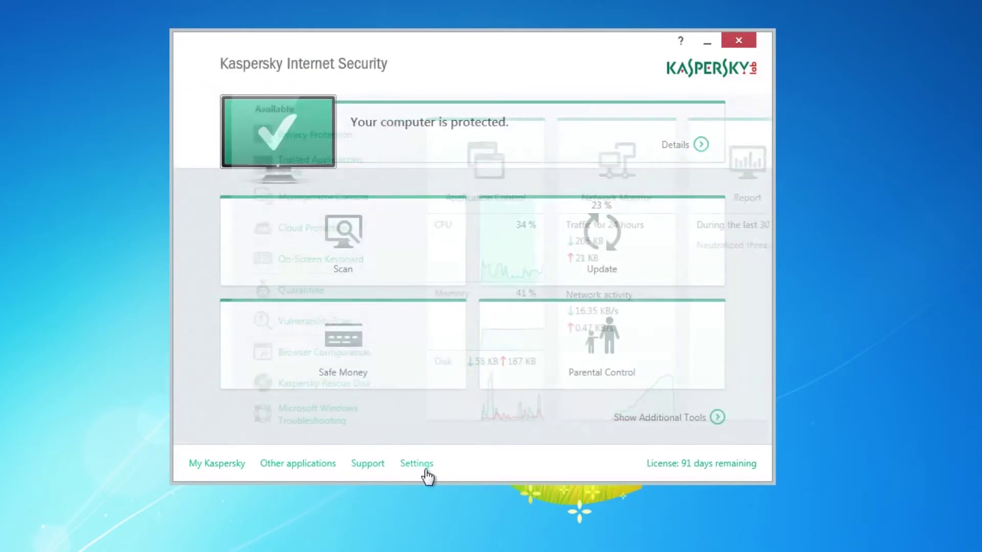
pyautogui.click(240, 148)
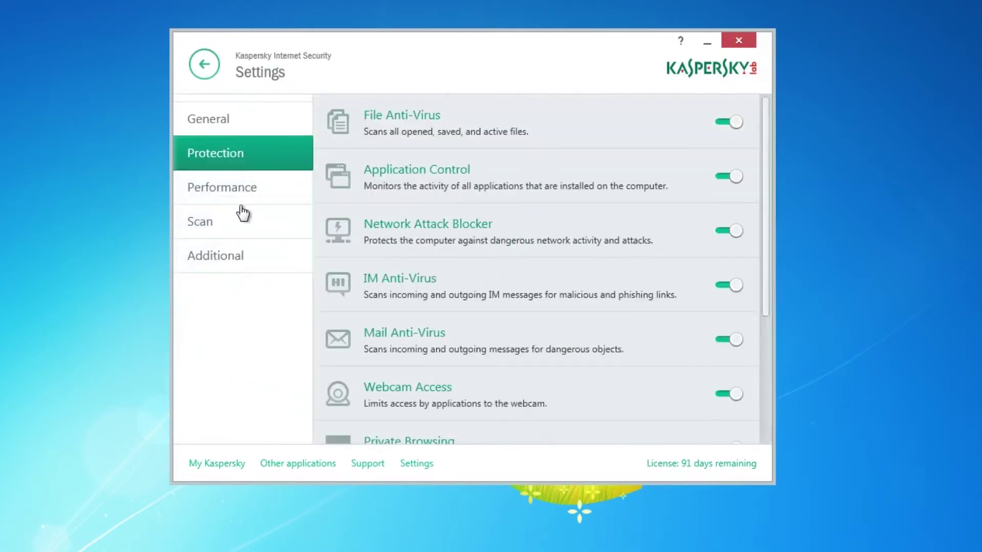
pyautogui.click(211, 221)
pyautogui.click(230, 154)
pyautogui.click(383, 133)
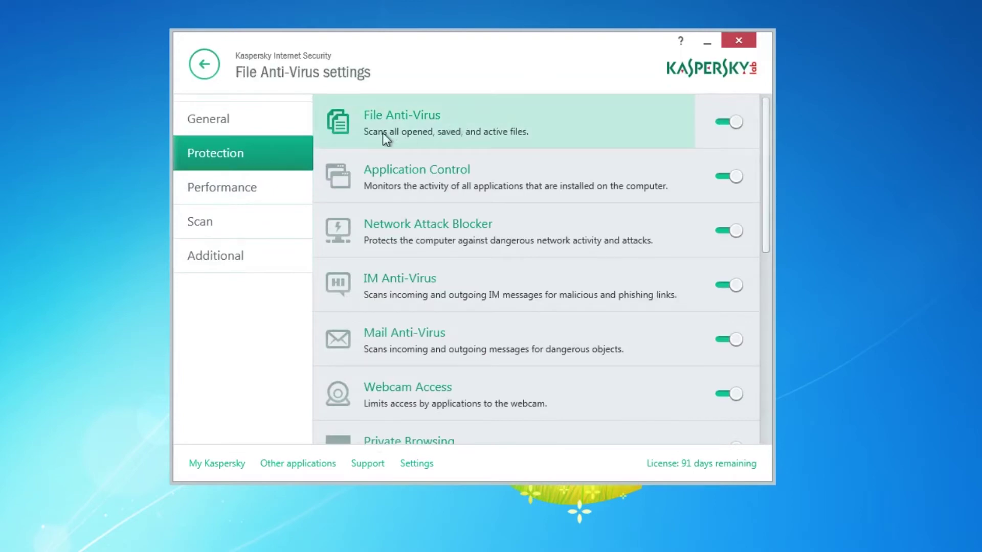
# Review File Anti-Virus advanced settings, then back out to the main protection screen.
pyautogui.click(238, 404)
pyautogui.scroll(-10, 336, 268)
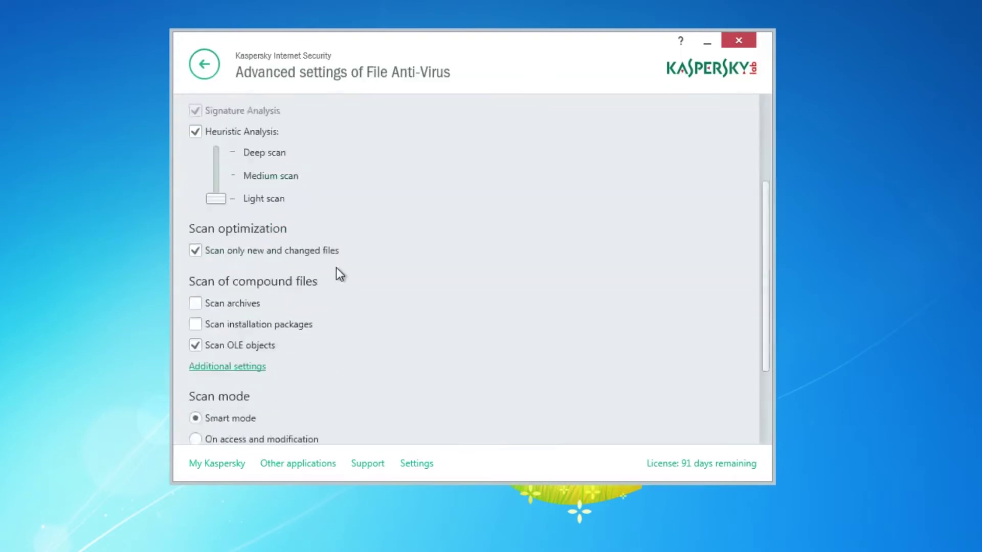
pyautogui.scroll(10, 770, 230)
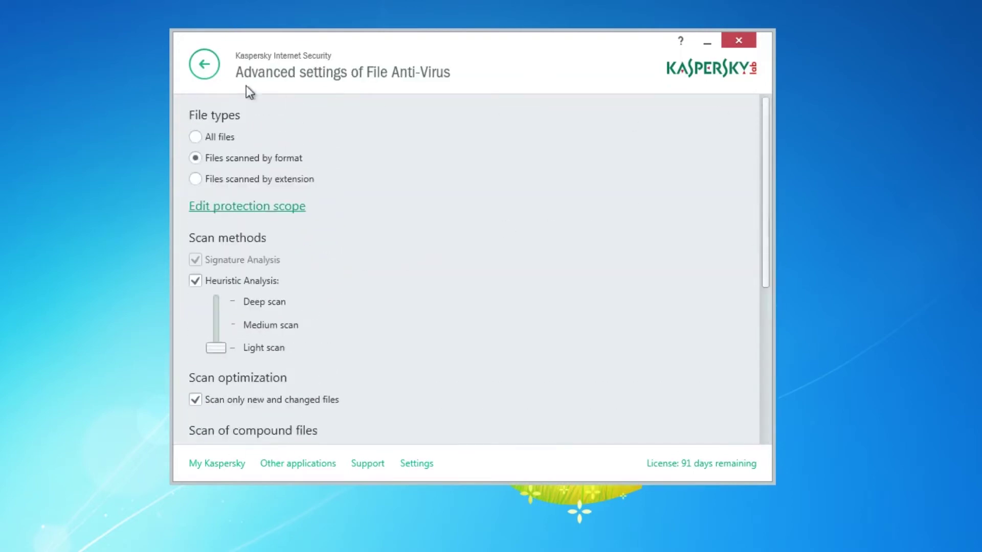
pyautogui.click(203, 65)
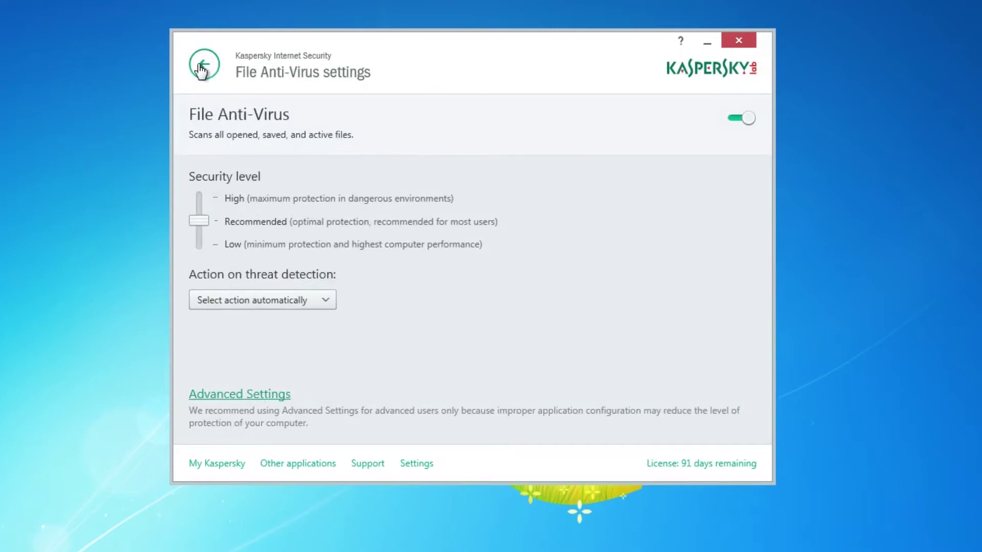
pyautogui.click(203, 66)
pyautogui.click(203, 66)
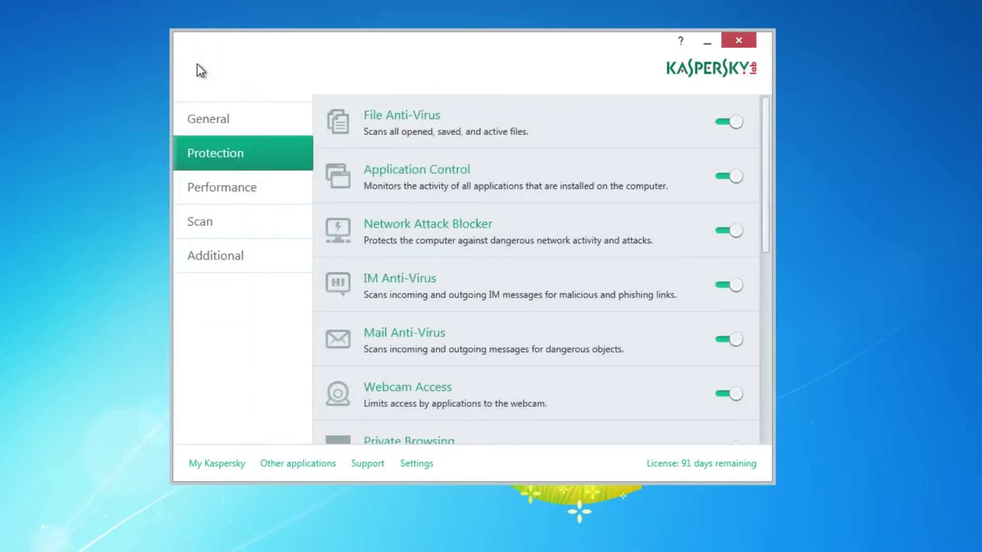
# Check the database update progress and view Parental Control without setting a password.
pyautogui.click(621, 243)
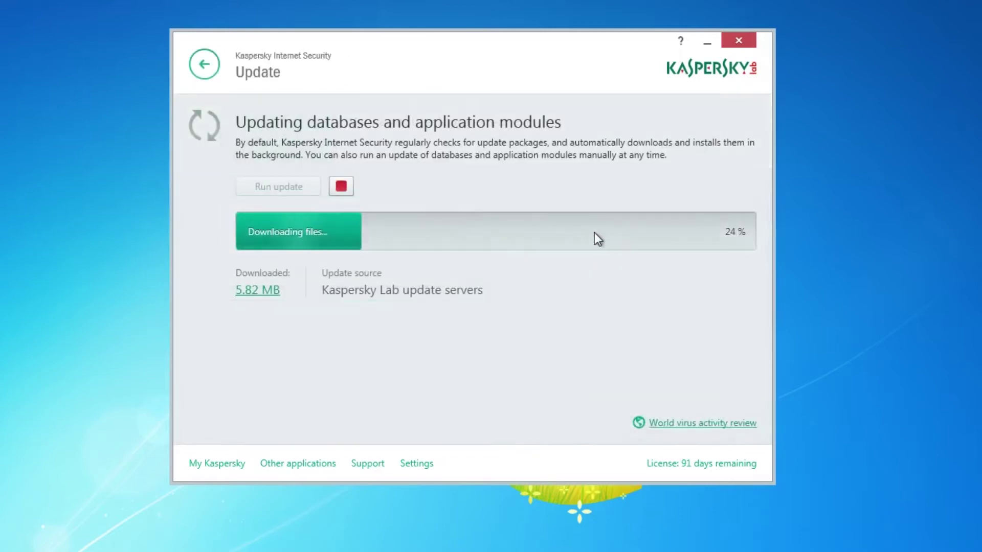
pyautogui.click(204, 65)
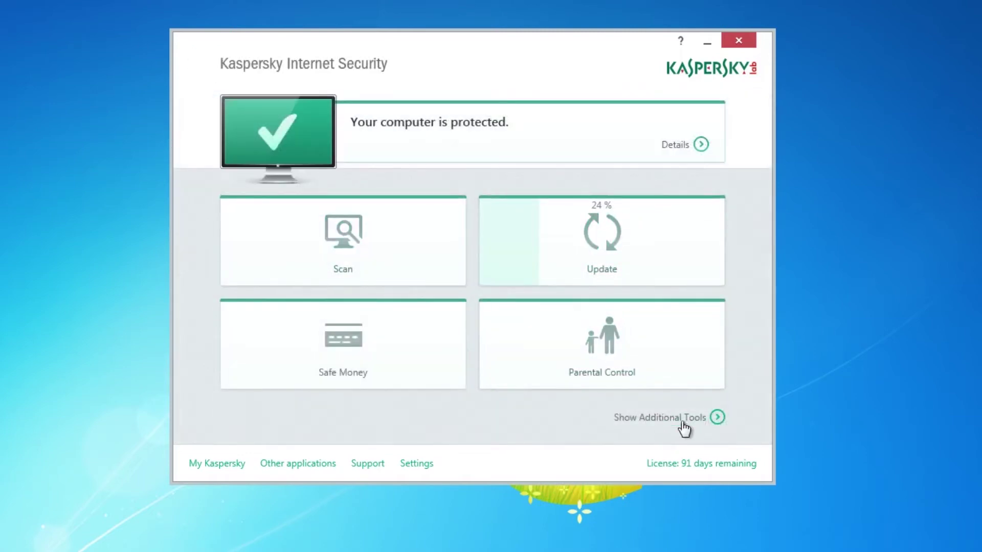
pyautogui.click(555, 358)
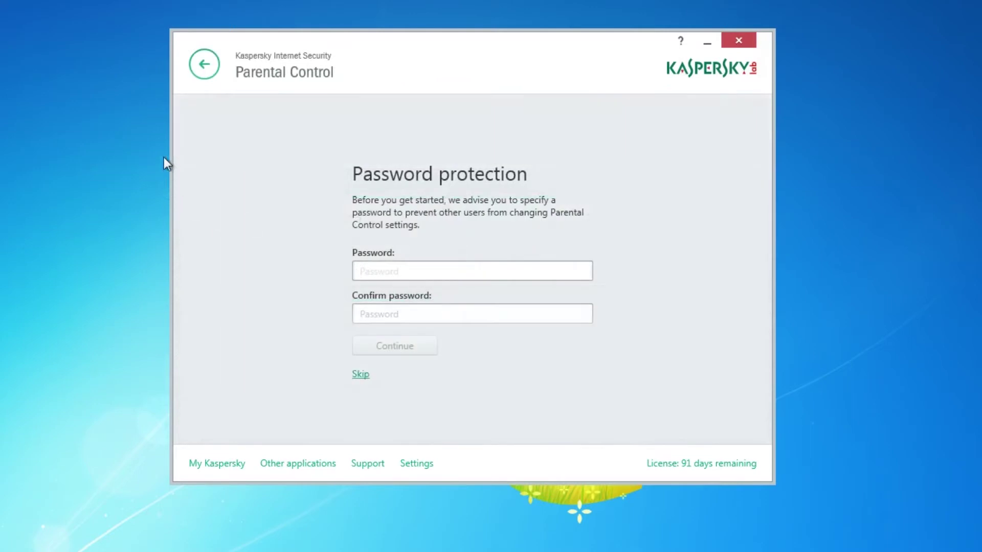
pyautogui.click(197, 66)
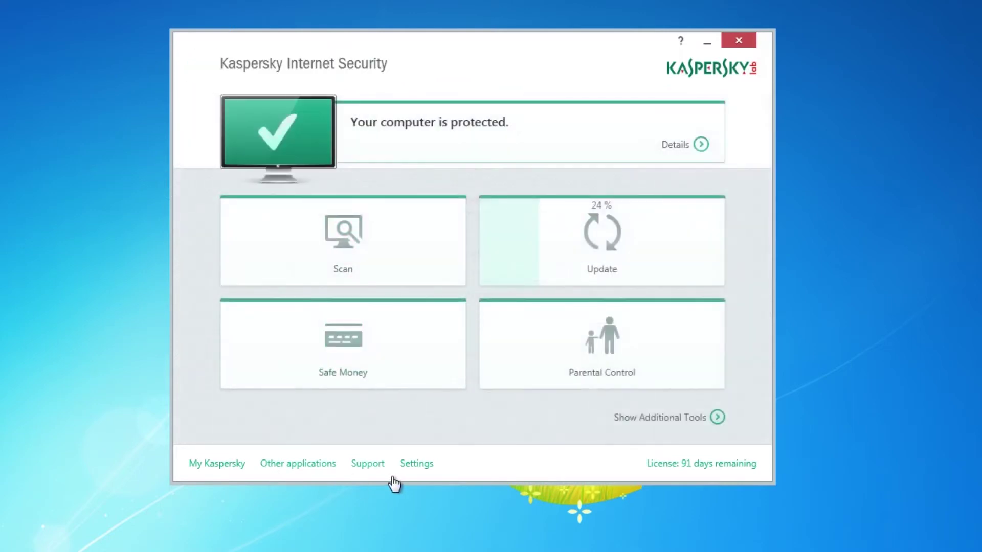
# Show the additional tools and cancel the On-Screen Keyboard restart prompt.
pyautogui.click(622, 418)
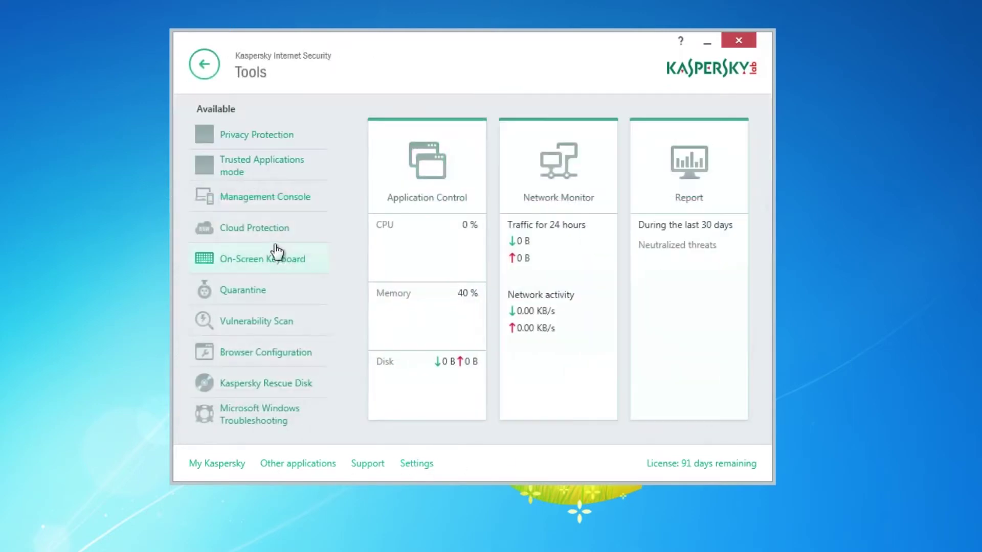
pyautogui.click(276, 260)
pyautogui.click(655, 379)
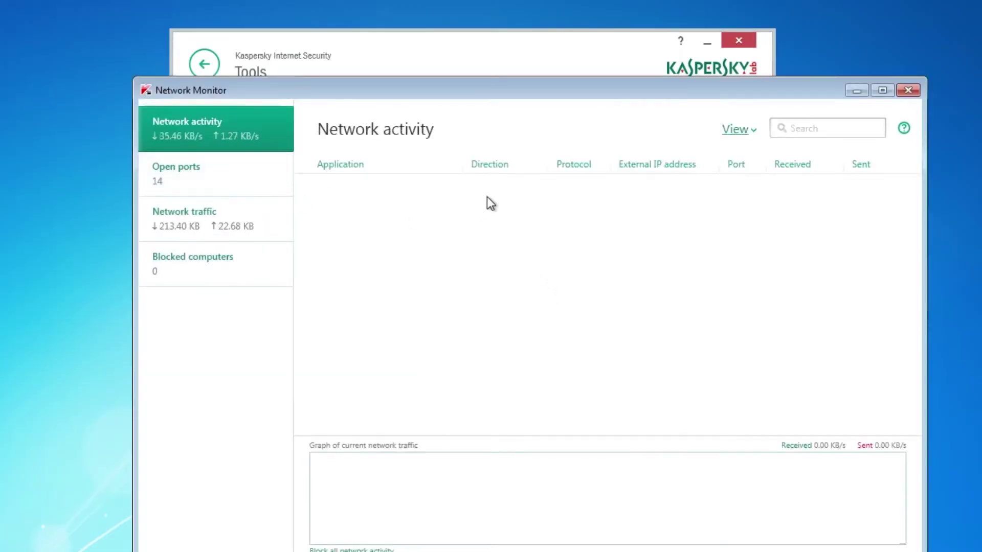
# Review Network Monitor's open ports, traffic totals and live network activity, then close it.
pyautogui.click(237, 179)
pyautogui.click(188, 236)
pyautogui.click(246, 131)
pyautogui.click(266, 191)
pyautogui.click(205, 114)
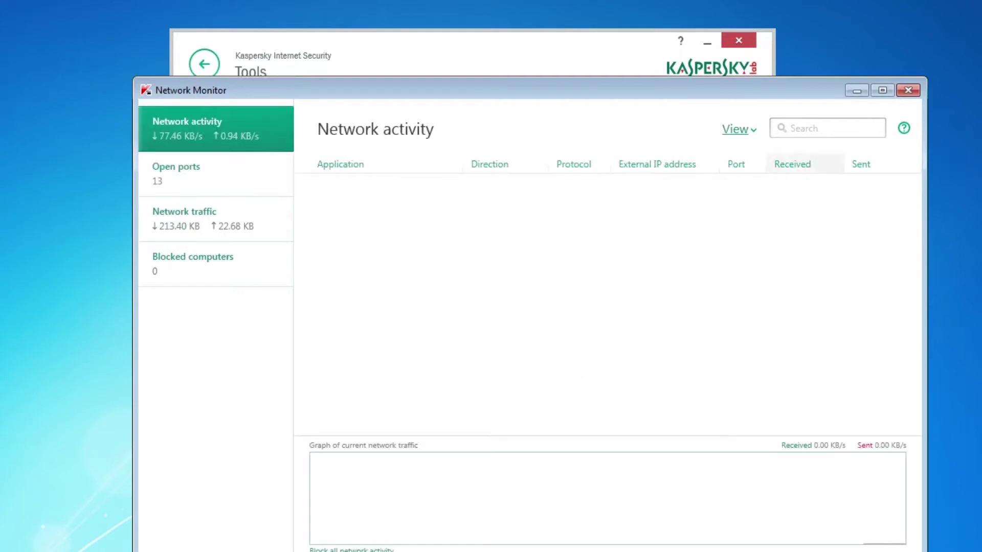
pyautogui.click(914, 90)
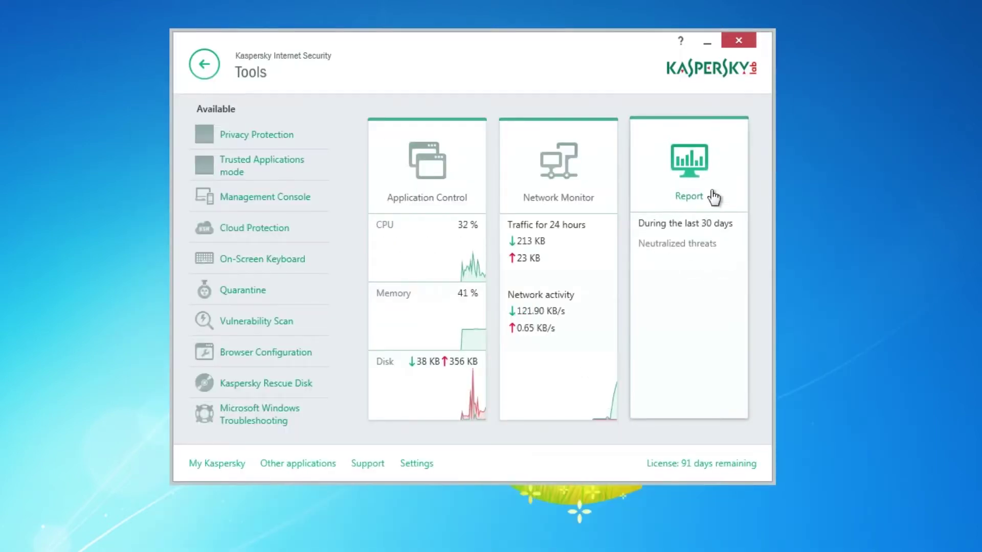
# Check the detailed report of today's threats, then go back to the main protection screen.
pyautogui.click(695, 182)
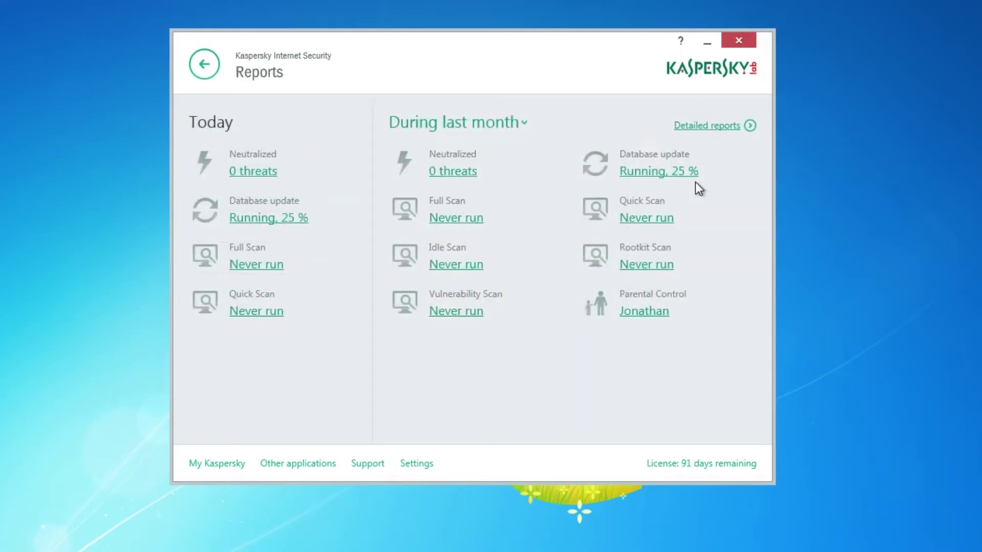
pyautogui.click(205, 64)
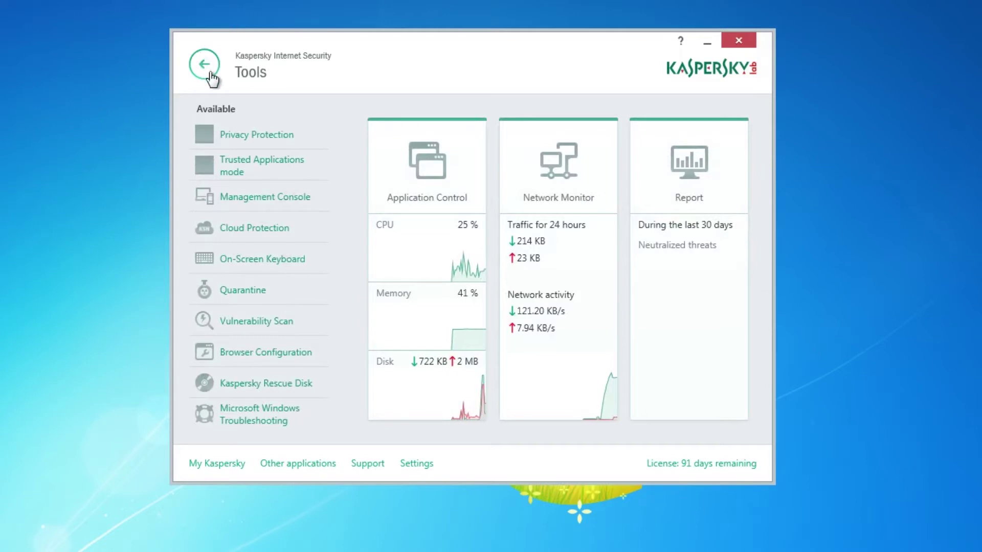
pyautogui.click(667, 240)
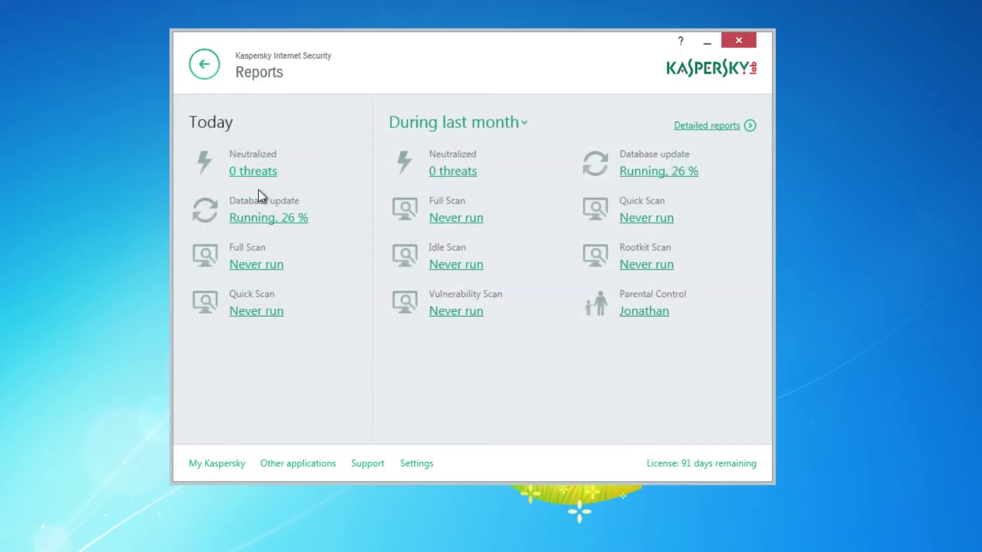
pyautogui.click(259, 170)
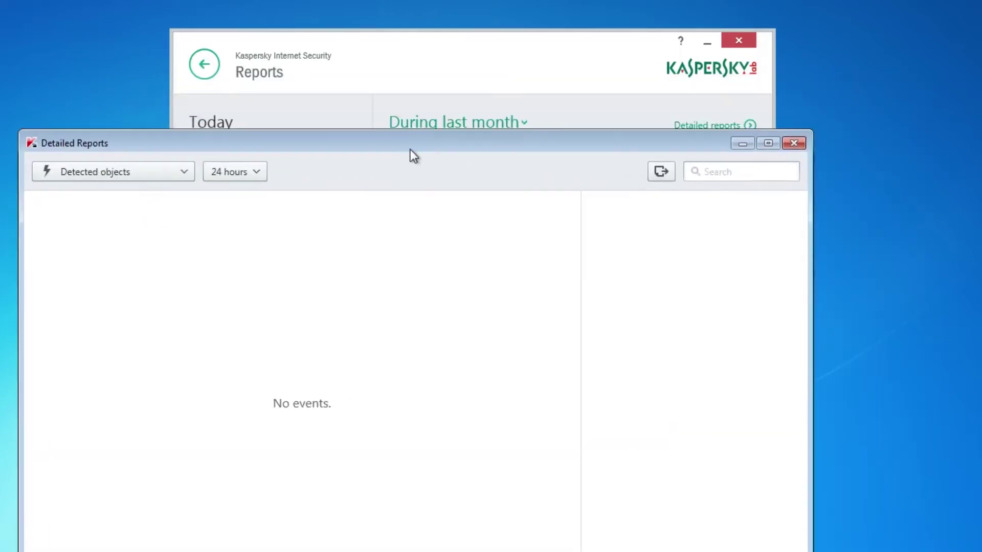
pyautogui.click(539, 46)
pyautogui.click(360, 73)
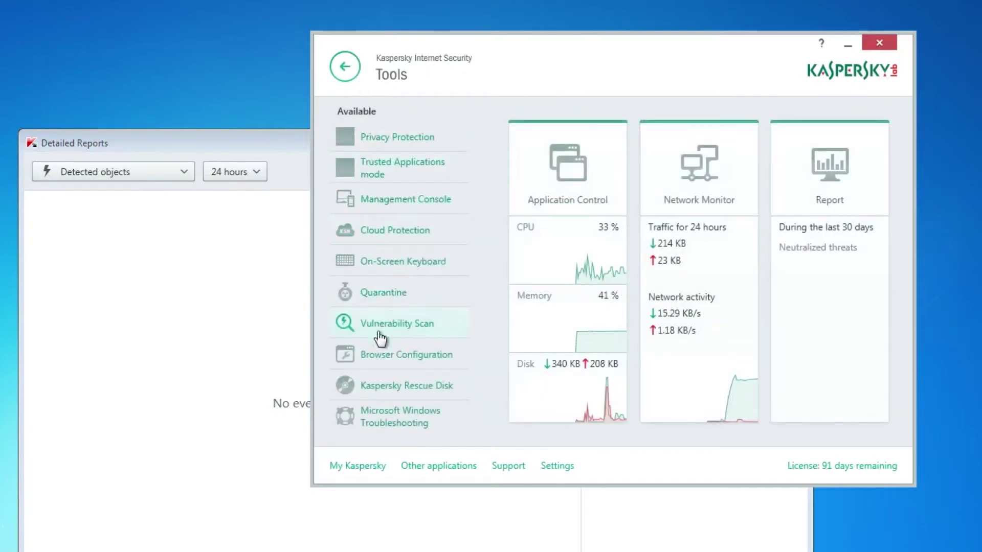
pyautogui.click(337, 72)
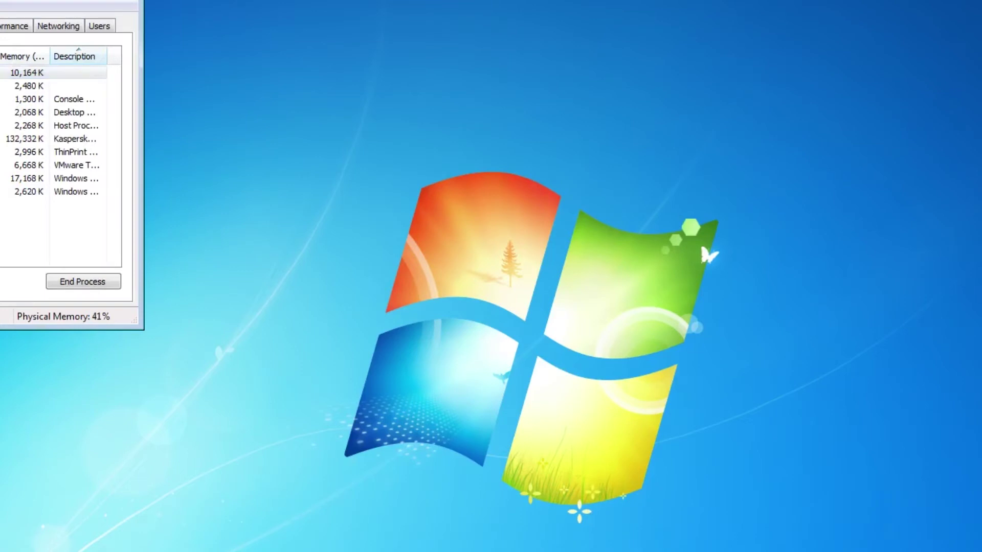
# List all users' processes, sort by memory and description, and select the smaller Kaspersky process.
pyautogui.click(1, 281)
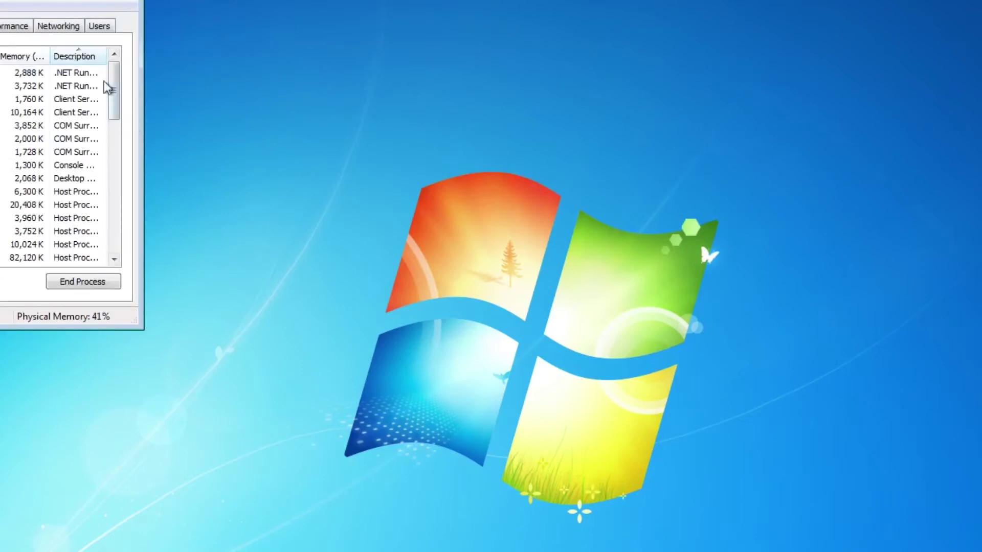
pyautogui.click(11, 56)
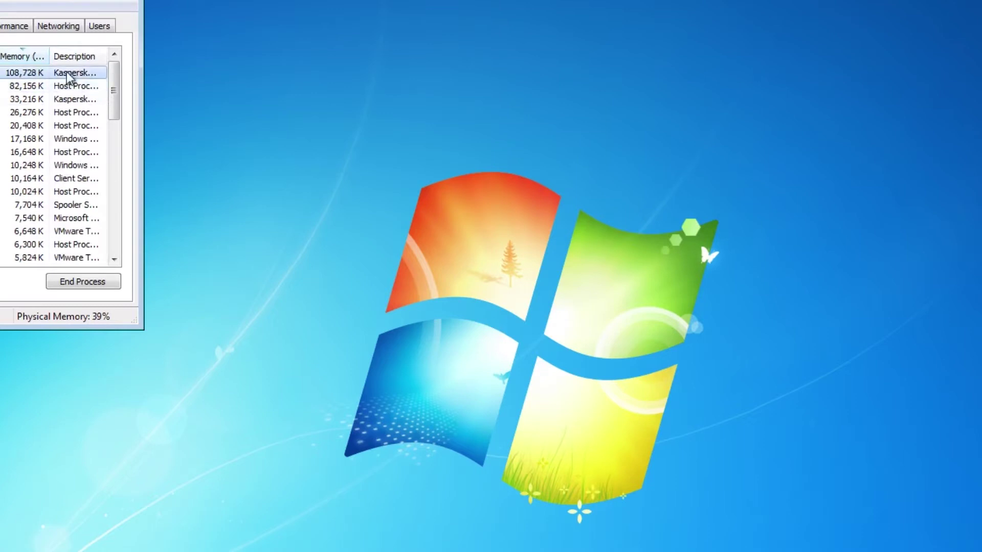
pyautogui.click(97, 57)
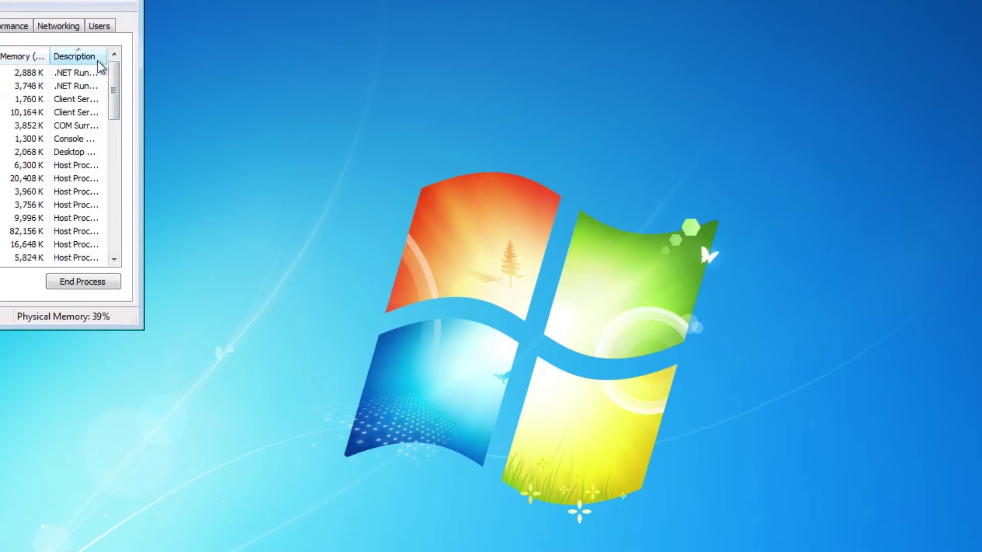
pyautogui.moveTo(113, 91); pyautogui.dragTo(127, 143)
pyautogui.click(75, 192)
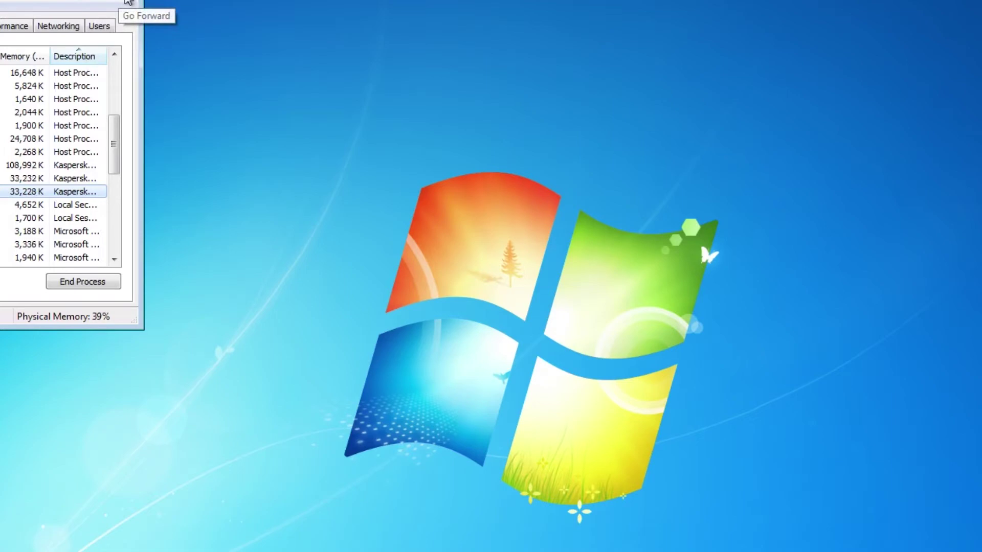
# Close Task Manager, check Kaspersky's update download progress, and return to the main protection screen.
pyautogui.click(128, 2)
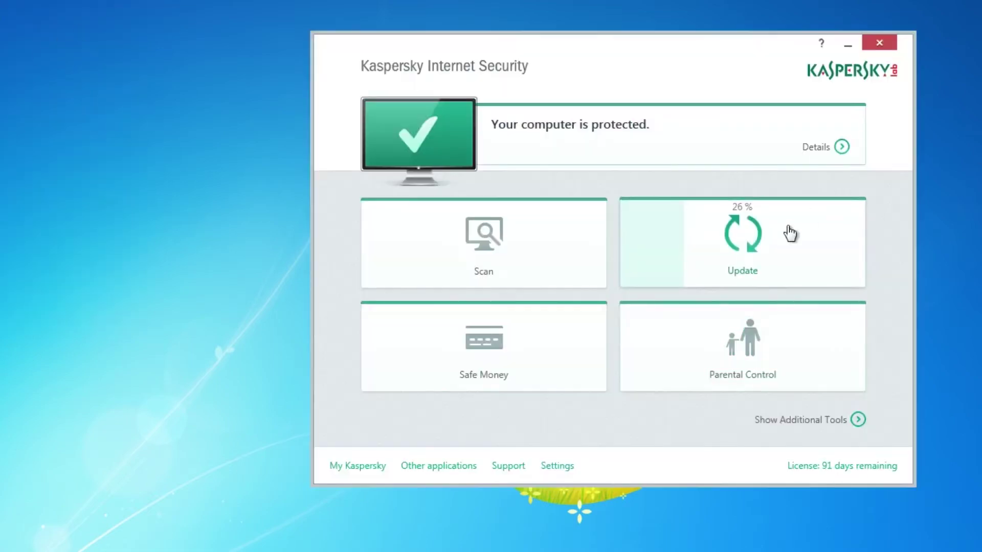
pyautogui.click(789, 232)
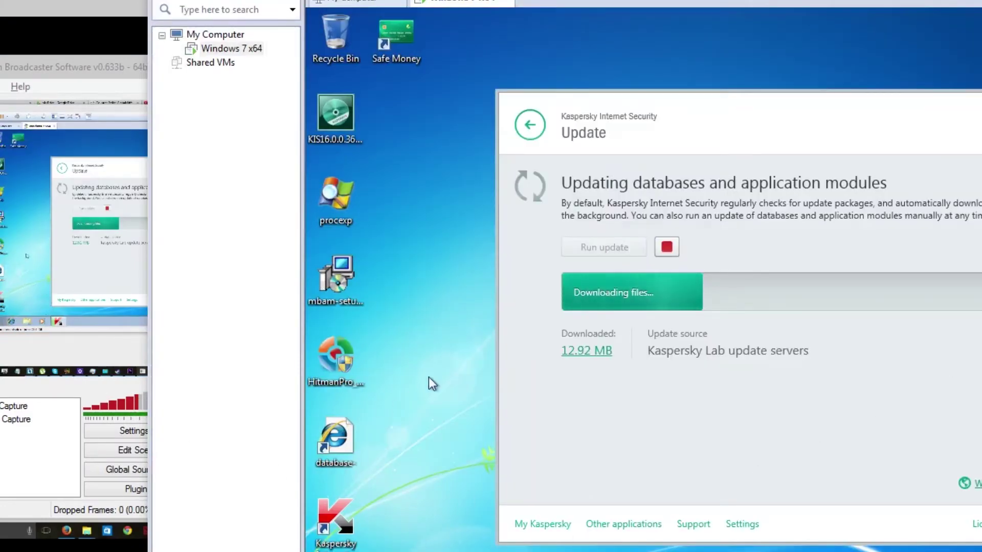
pyautogui.click(532, 127)
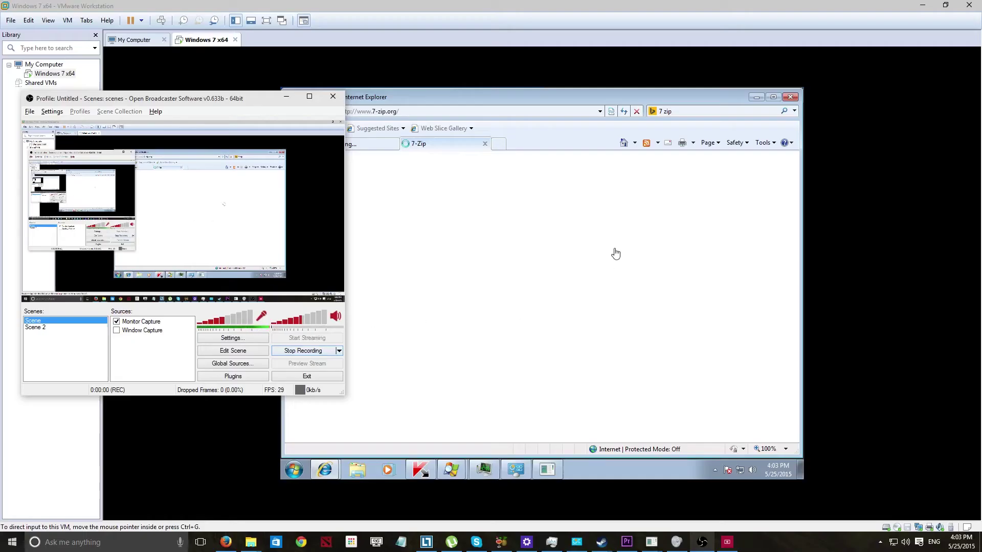
# Open Kaspersky from its notification area icon, move its window up-left, and go to the main status screen.
pyautogui.click(550, 475)
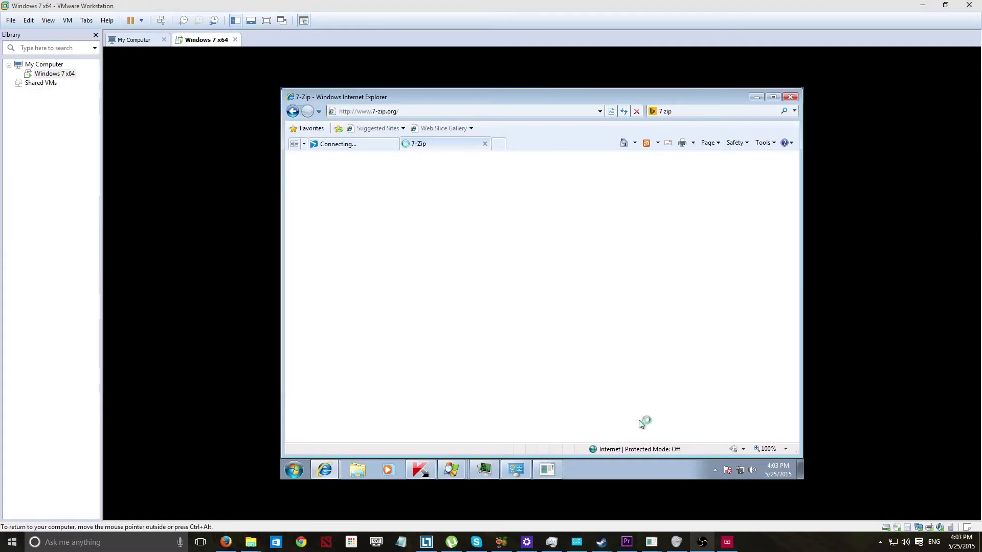
pyautogui.click(715, 470)
pyautogui.click(715, 426)
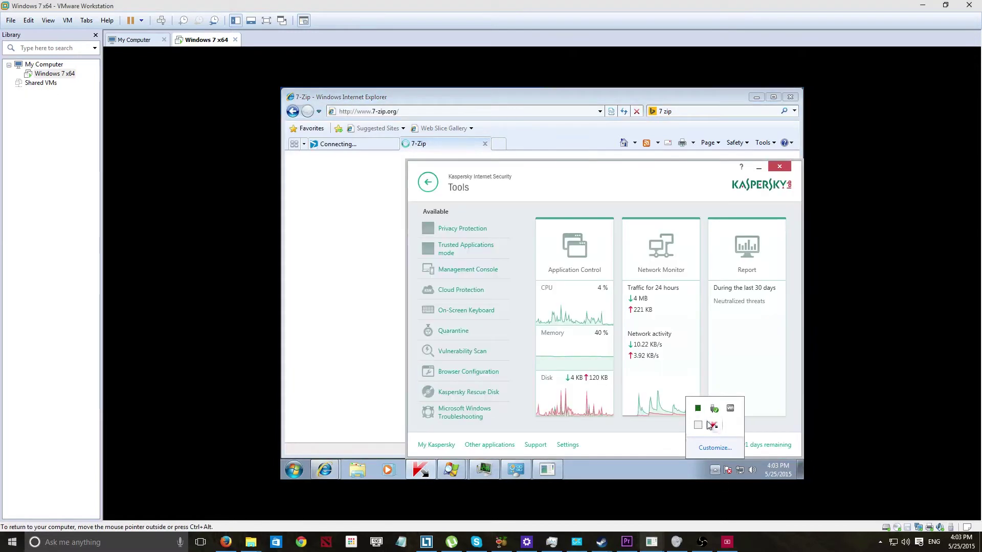
pyautogui.moveTo(549, 187); pyautogui.dragTo(480, 158)
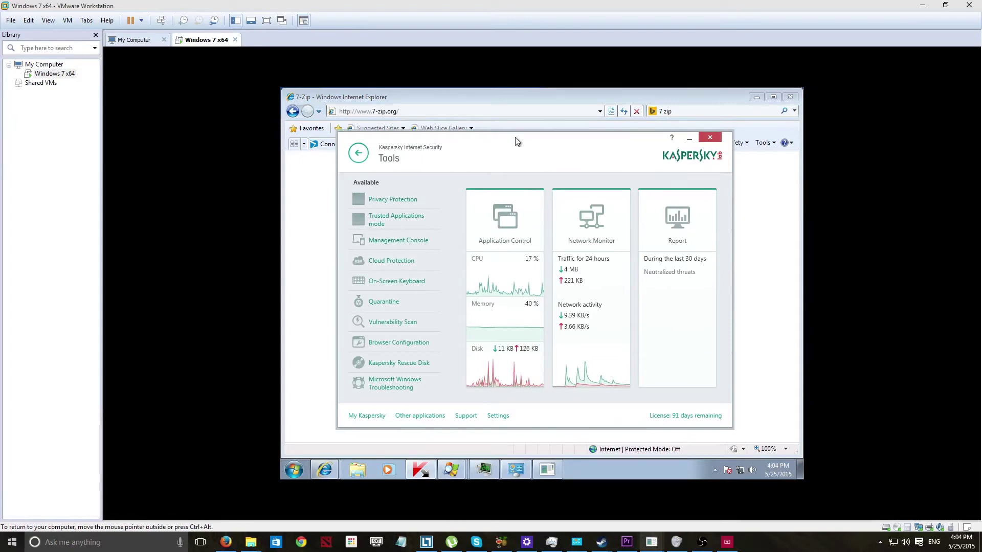
pyautogui.click(360, 153)
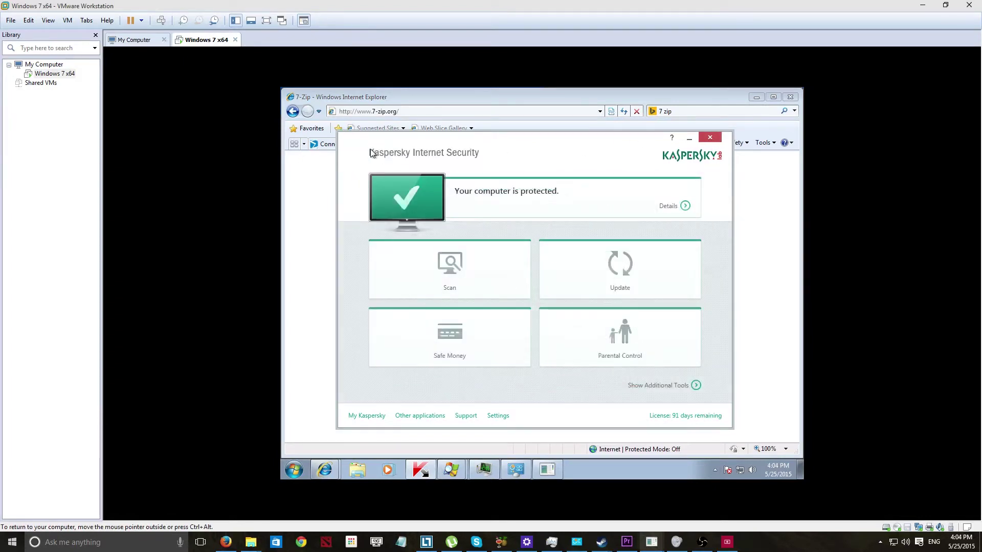
# Look through the Scan, Additional Tools, Protection and Application Control pages, then return to the main status screen.
pyautogui.click(491, 285)
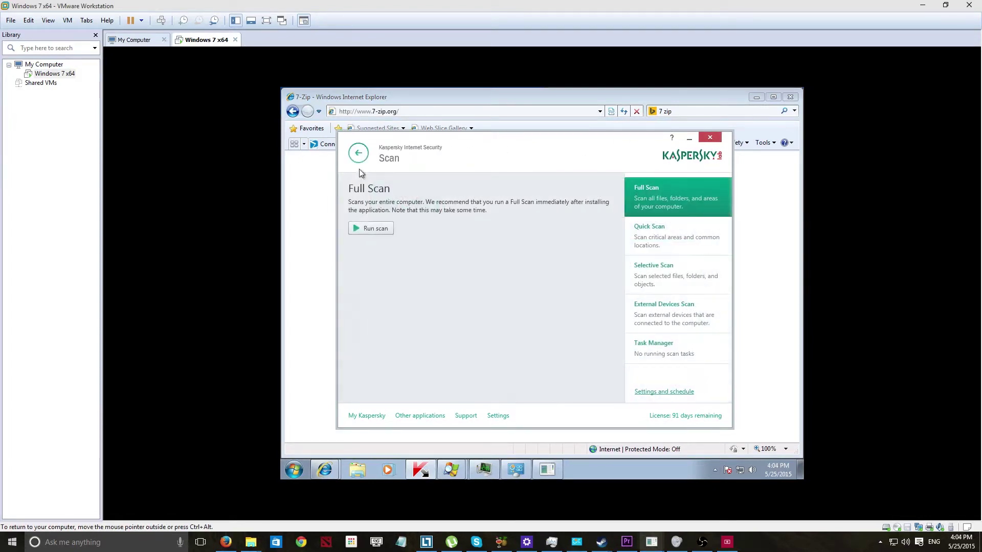
pyautogui.click(360, 154)
pyautogui.click(658, 386)
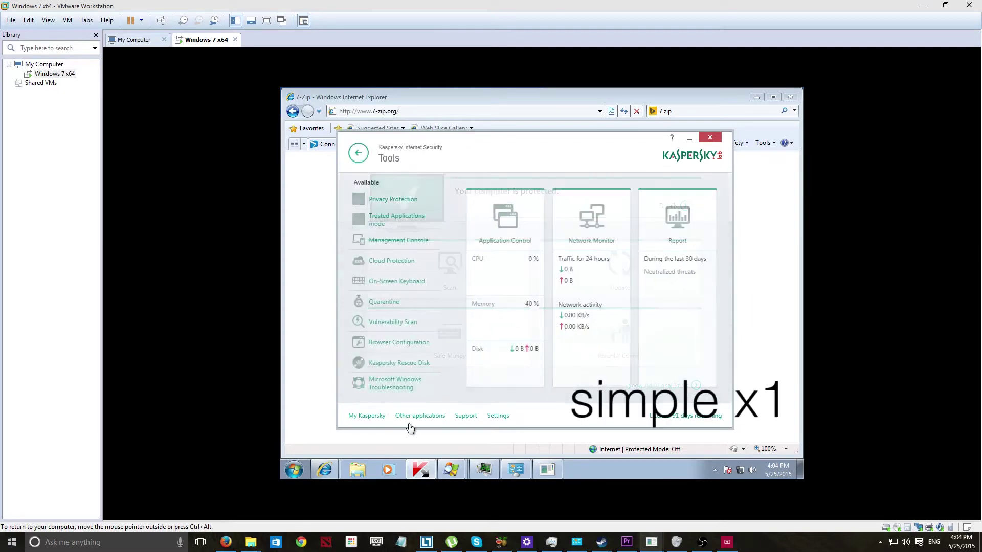
pyautogui.click(499, 415)
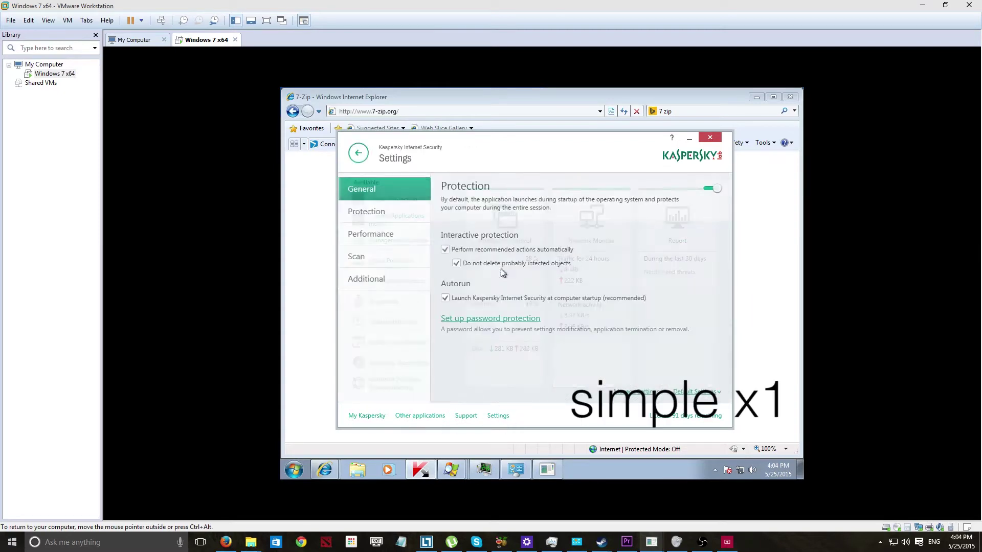
pyautogui.click(379, 215)
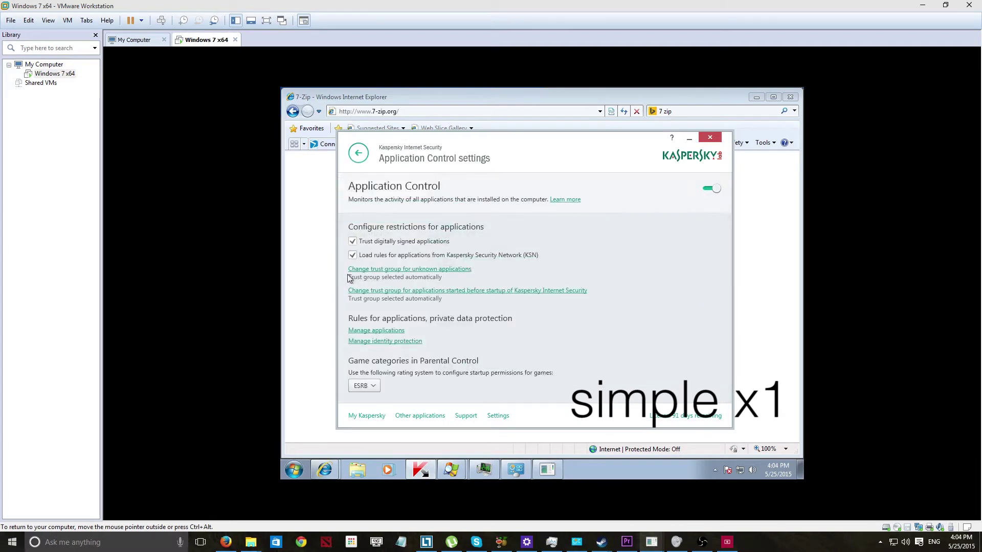
pyautogui.click(359, 154)
pyautogui.click(360, 157)
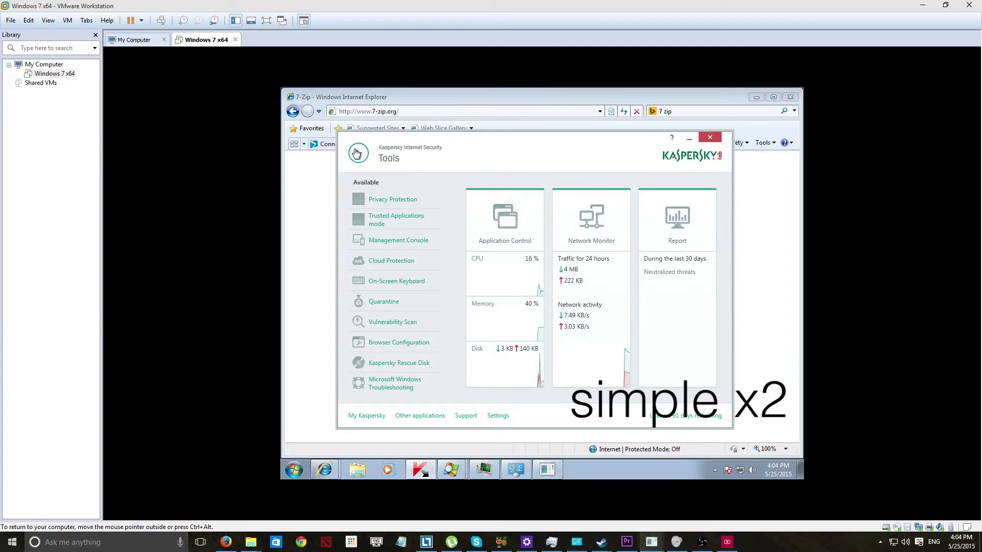
pyautogui.click(356, 154)
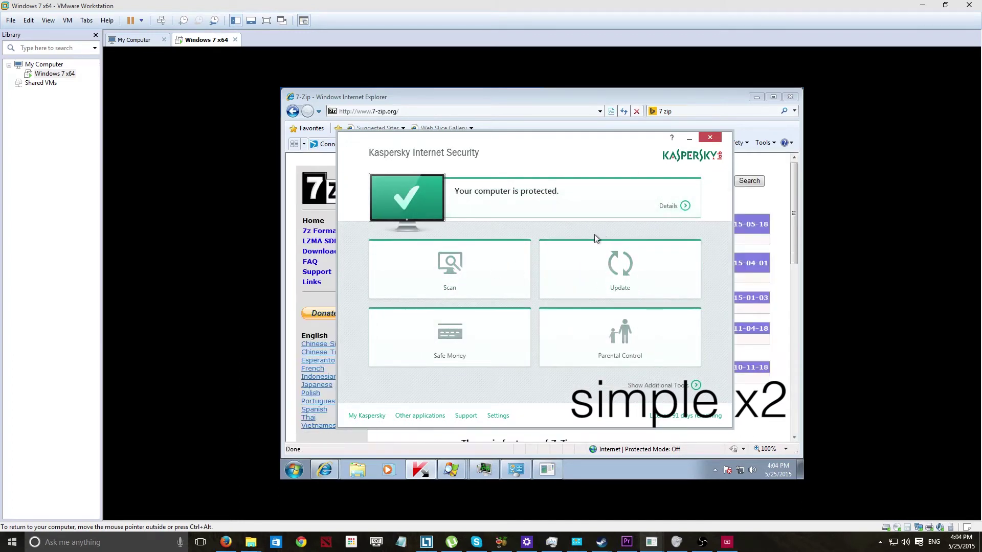
# Open Kaspersky's notification area quick actions menu, then dismiss it.
pyautogui.click(715, 469)
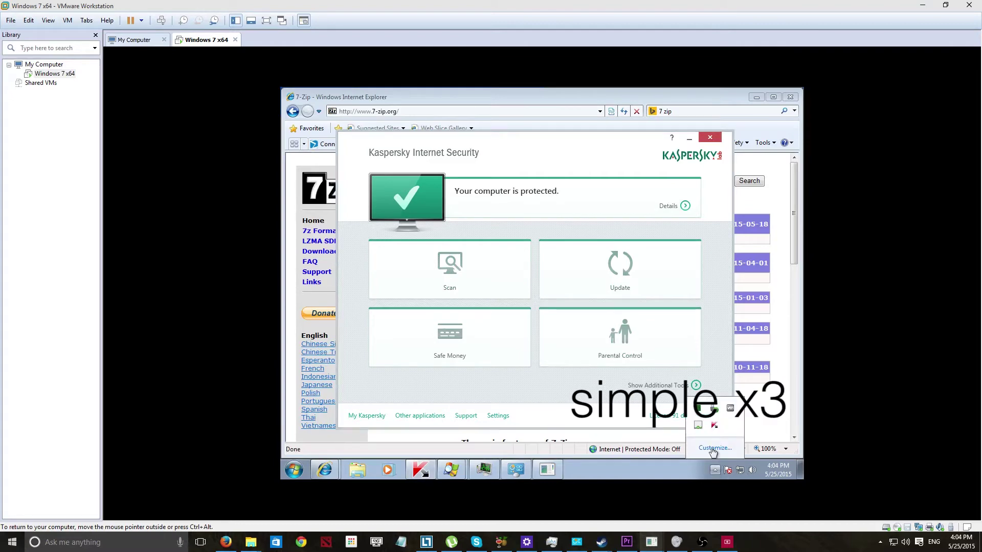
pyautogui.rightClick(722, 428)
pyautogui.press('Escape')
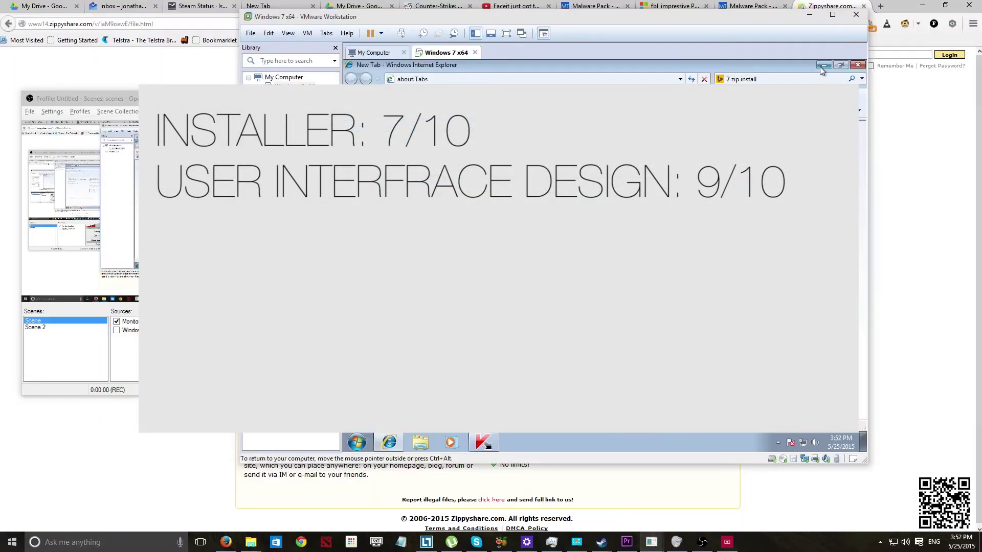
# Make the VM fill the screen, stop the running rootkit scan, and close Kaspersky.
pyautogui.click(822, 66)
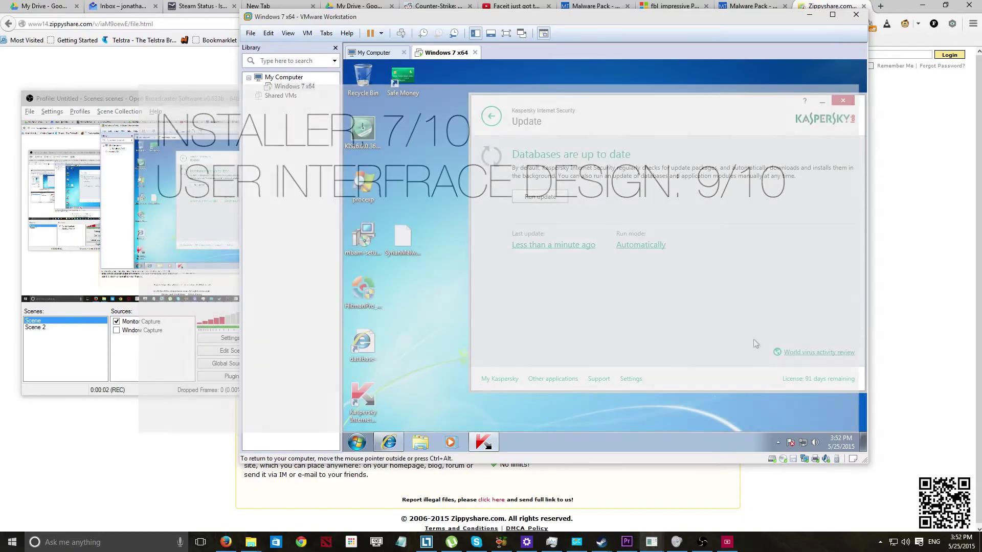
pyautogui.click(507, 34)
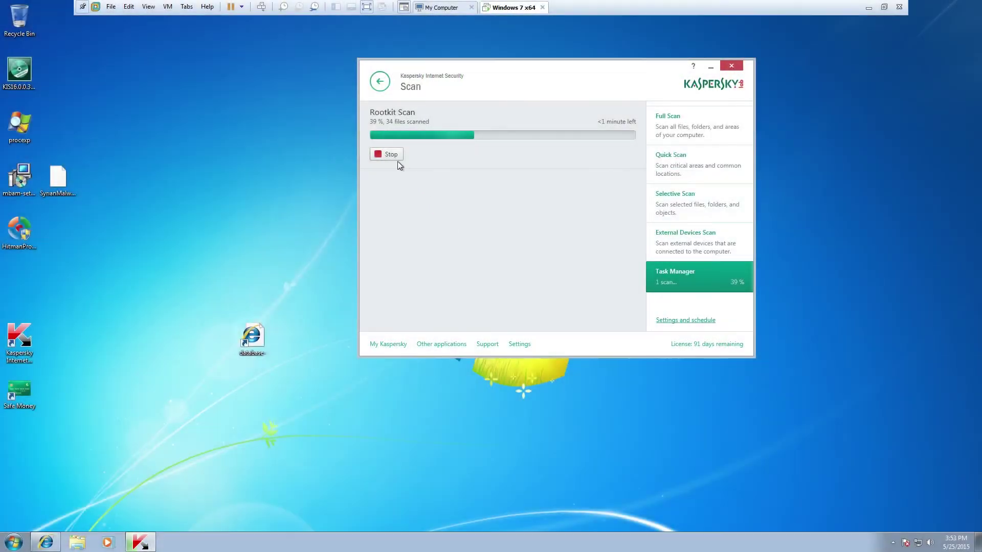
pyautogui.click(397, 158)
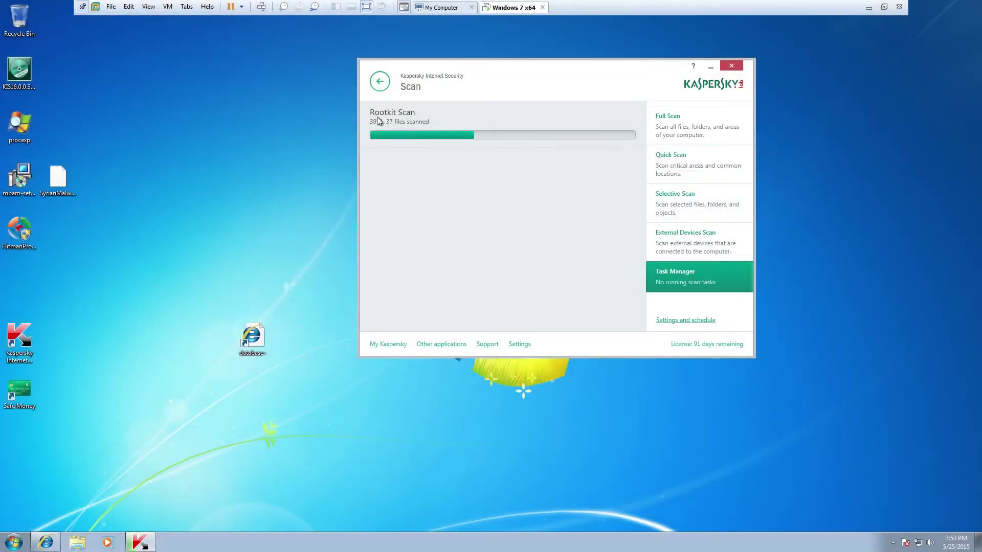
pyautogui.click(380, 82)
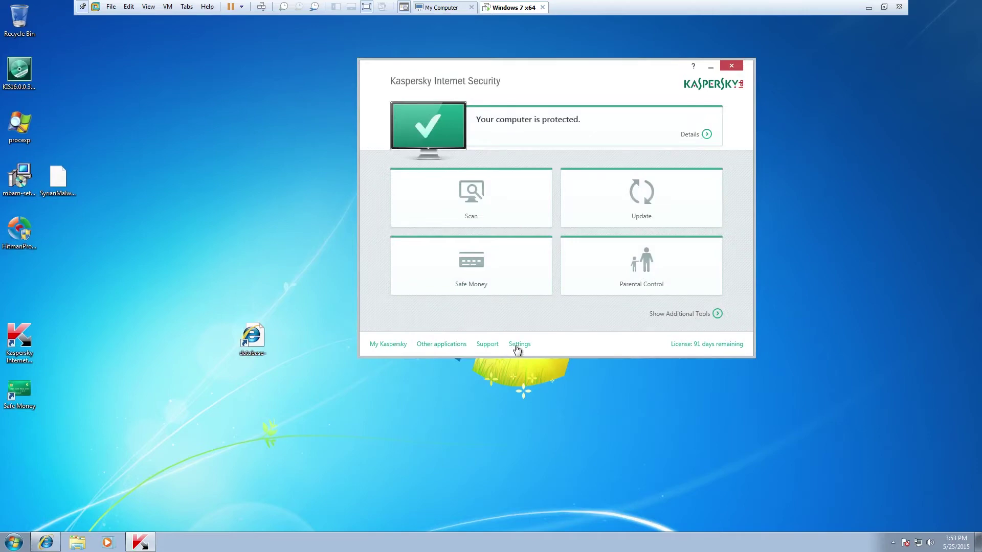
pyautogui.click(518, 344)
pyautogui.click(731, 65)
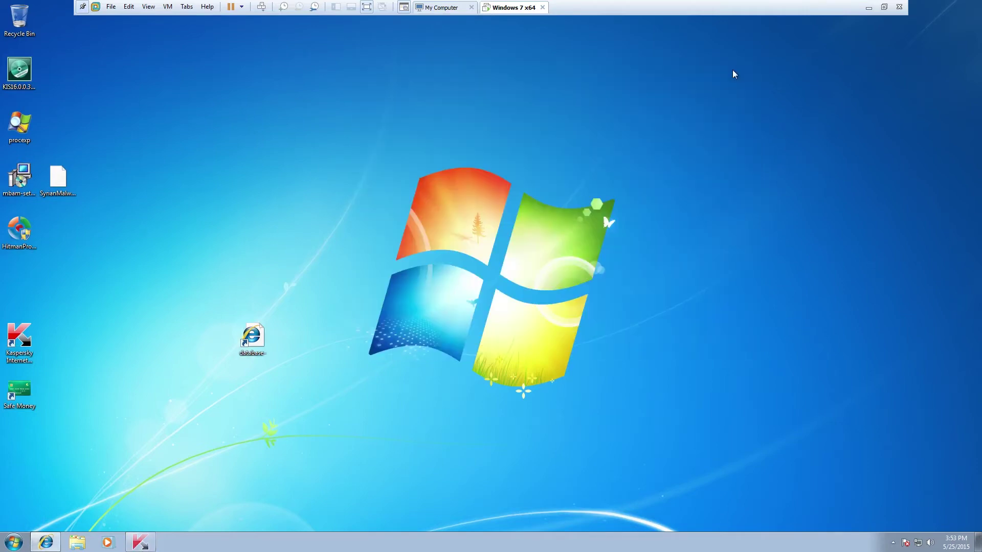
# Rearrange SyrianMalware.rar and the Malc0de Database shortcut on the desktop, then open the shortcut.
pyautogui.click(58, 180)
pyautogui.moveTo(58, 180); pyautogui.dragTo(252, 180)
pyautogui.moveTo(239, 342); pyautogui.dragTo(139, 179)
pyautogui.click(257, 188)
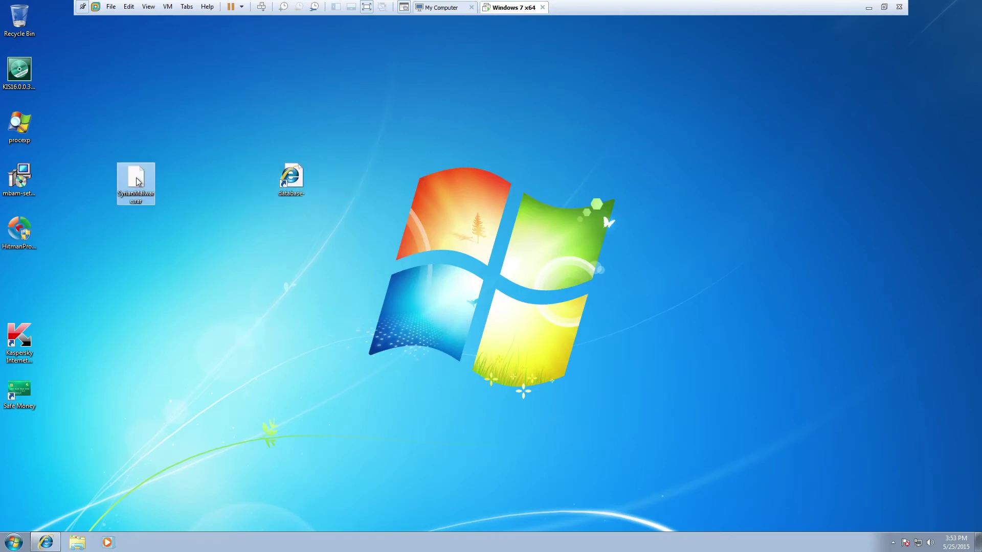
pyautogui.doubleClick(301, 175)
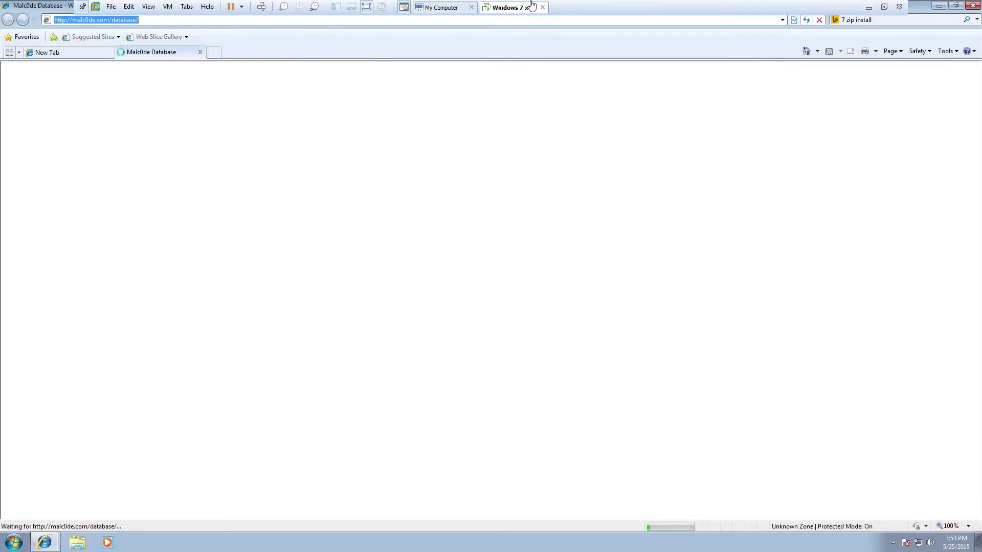
# Search Bing for 'clean mx' in a new tab, then return to the Malc0de Database tab.
pyautogui.click(403, 10)
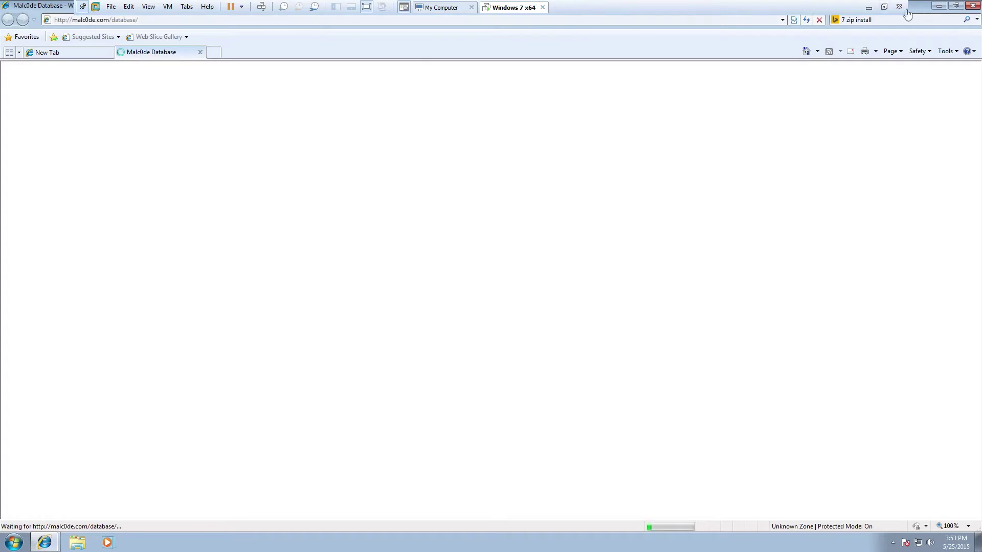
pyautogui.click(211, 53)
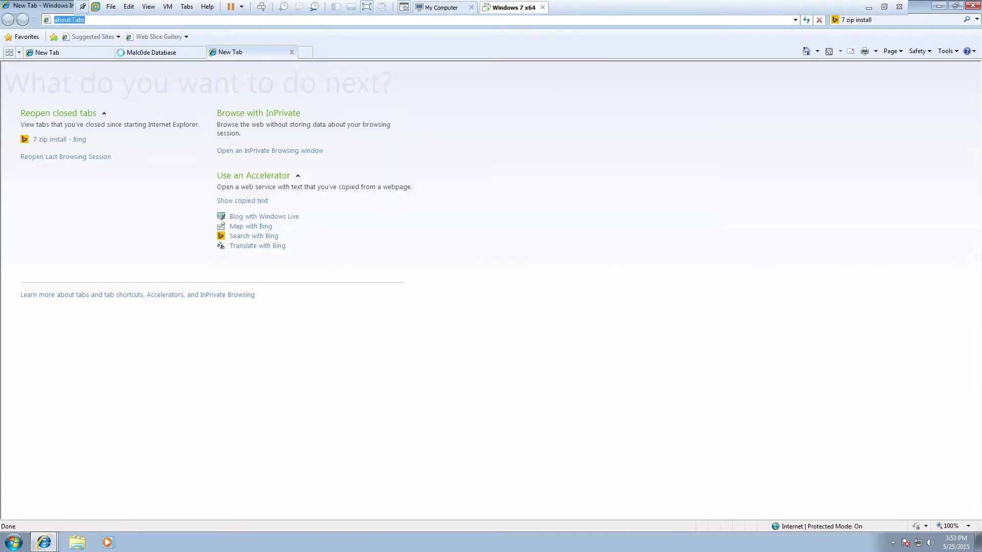
pyautogui.write('clean mx')
pyautogui.press('Return')
pyautogui.click(172, 53)
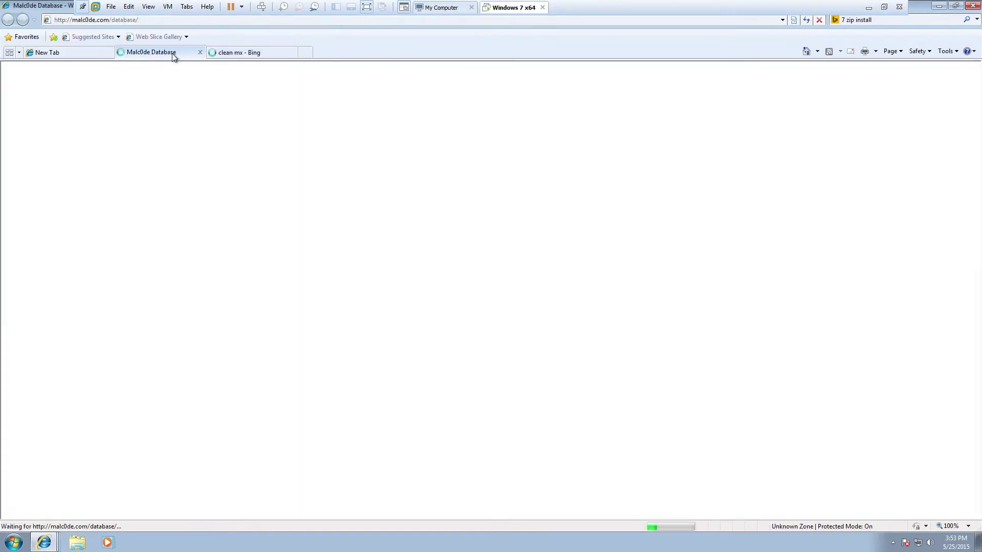
pyautogui.click(258, 53)
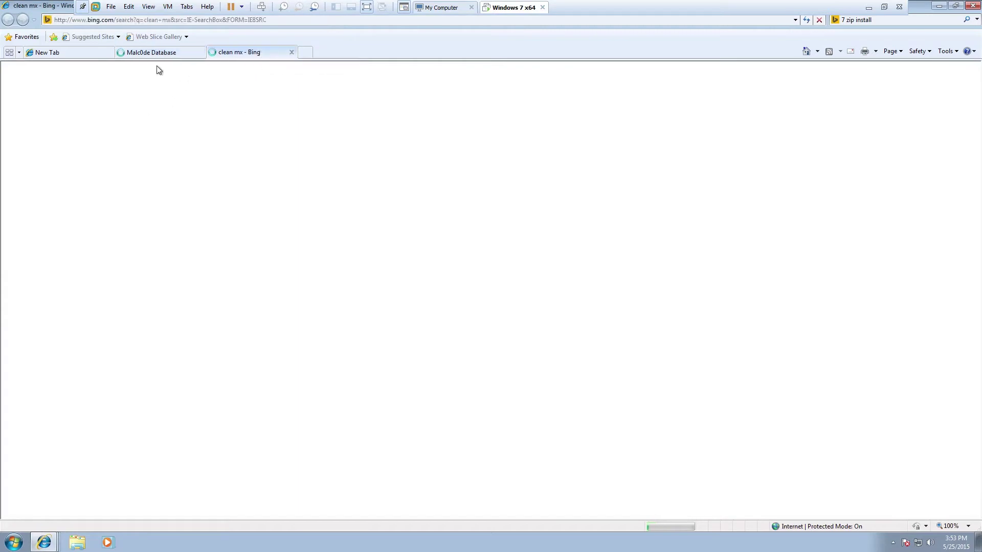
pyautogui.click(87, 53)
pyautogui.click(162, 54)
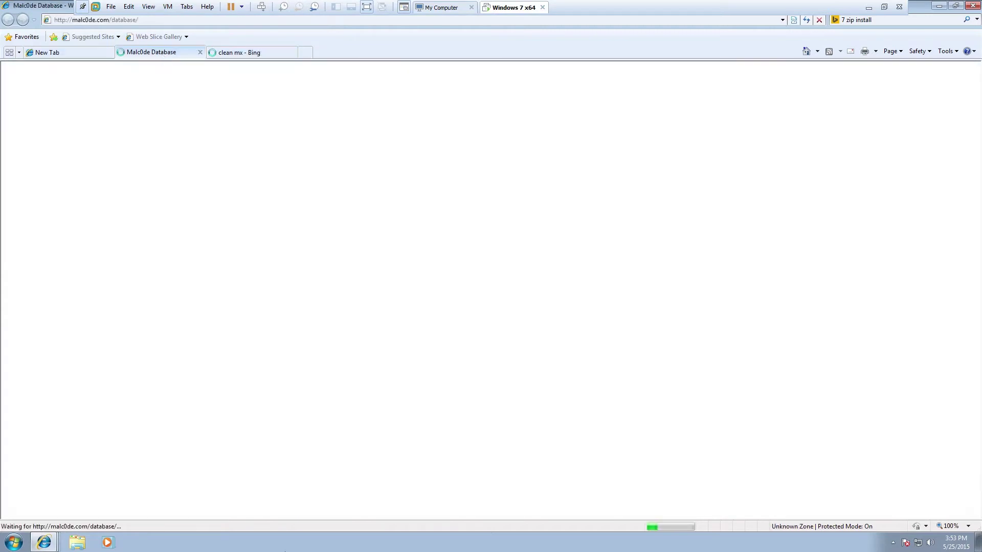
# Check the CPU and memory graphs in Task Manager, then go back to the clean mx search tab.
pyautogui.rightClick(635, 539)
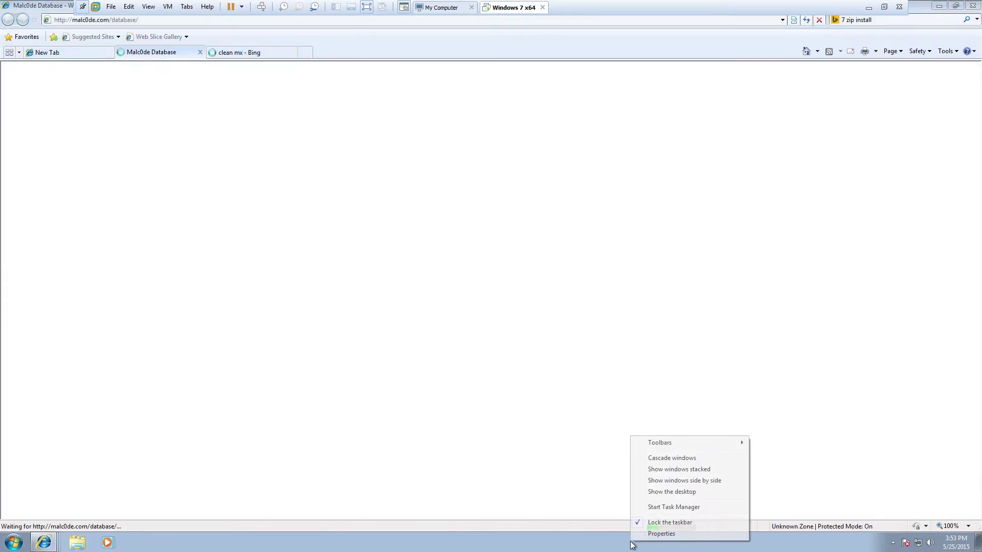
pyautogui.click(665, 507)
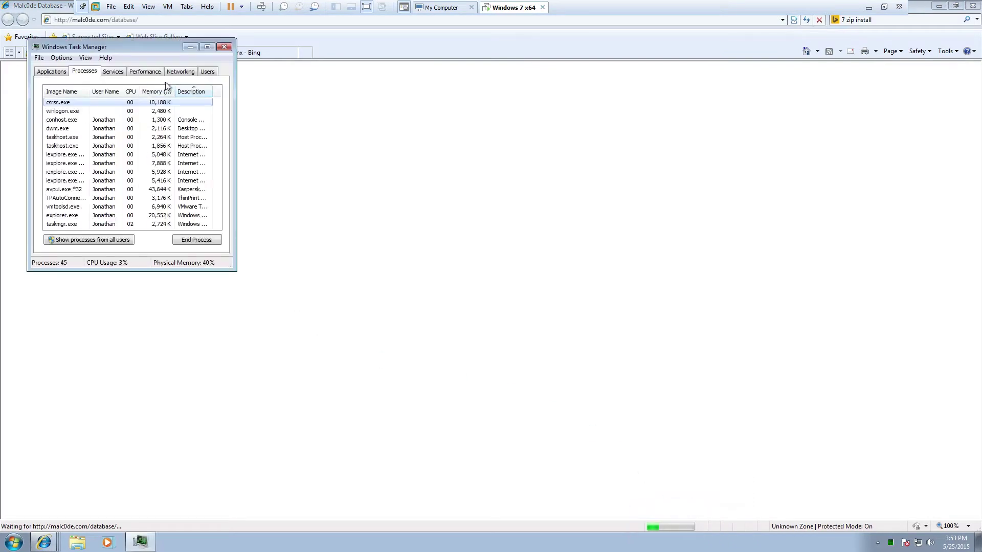
pyautogui.click(148, 72)
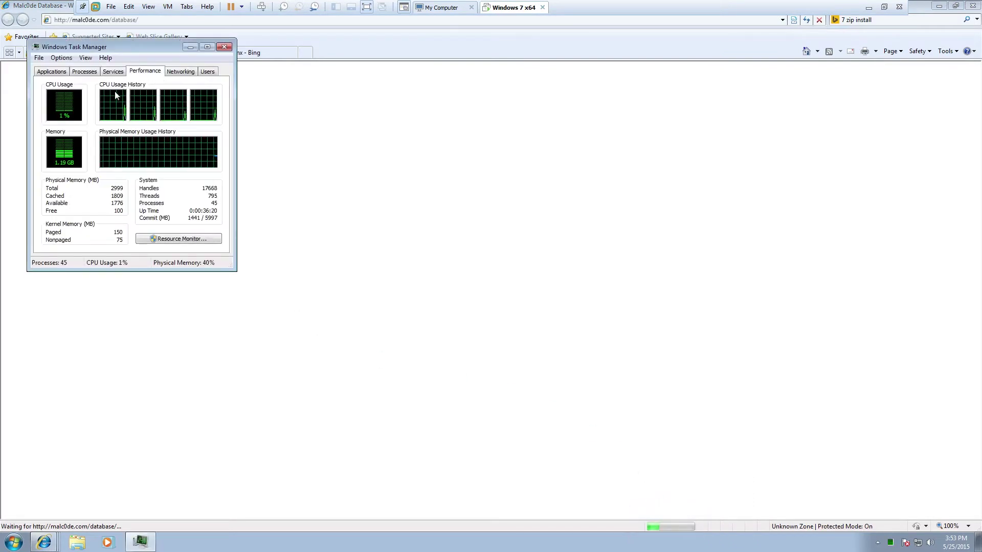
pyautogui.click(296, 108)
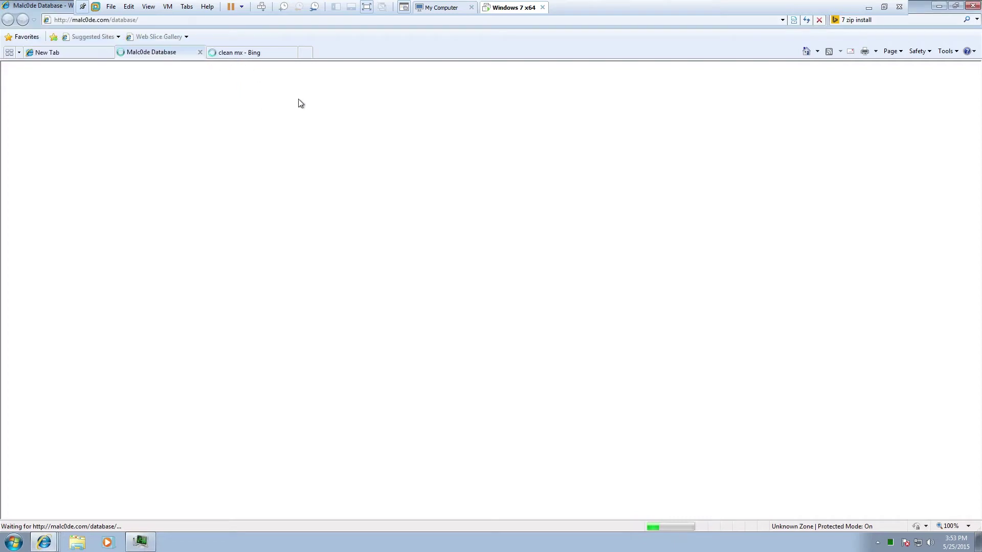
pyautogui.click(261, 55)
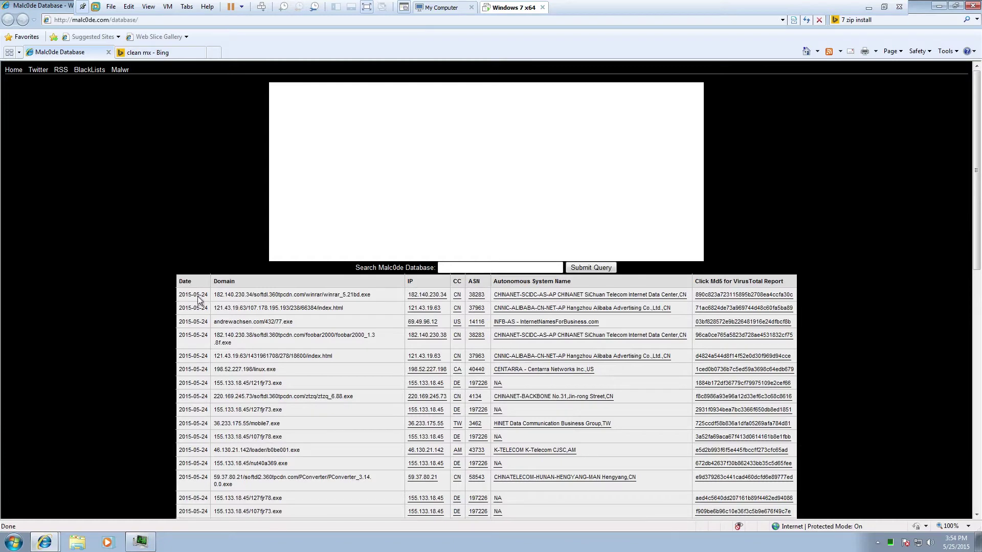
# Show the desktop and launch Process Explorer, allowing procexp.exe to run.
pyautogui.click(879, 544)
pyautogui.click(878, 499)
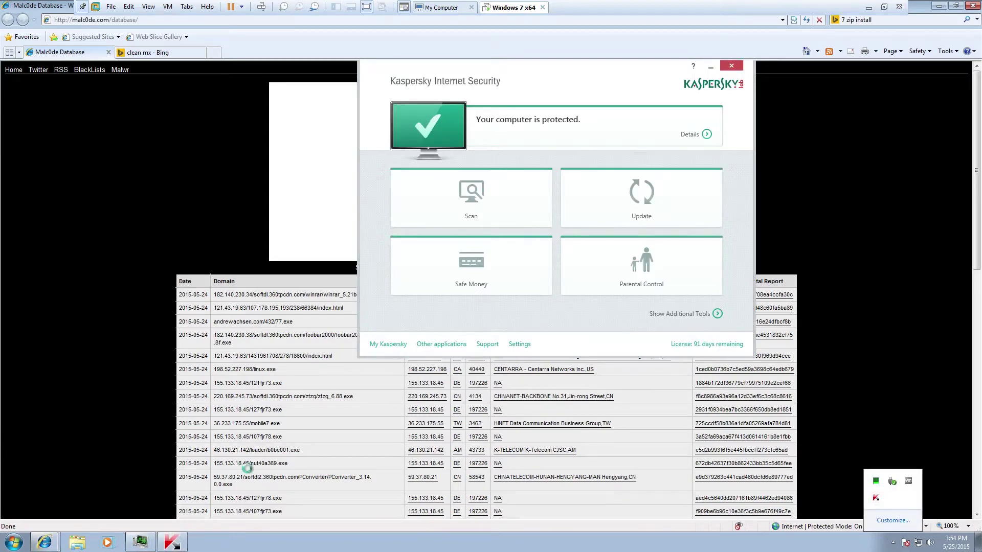
pyautogui.click(970, 545)
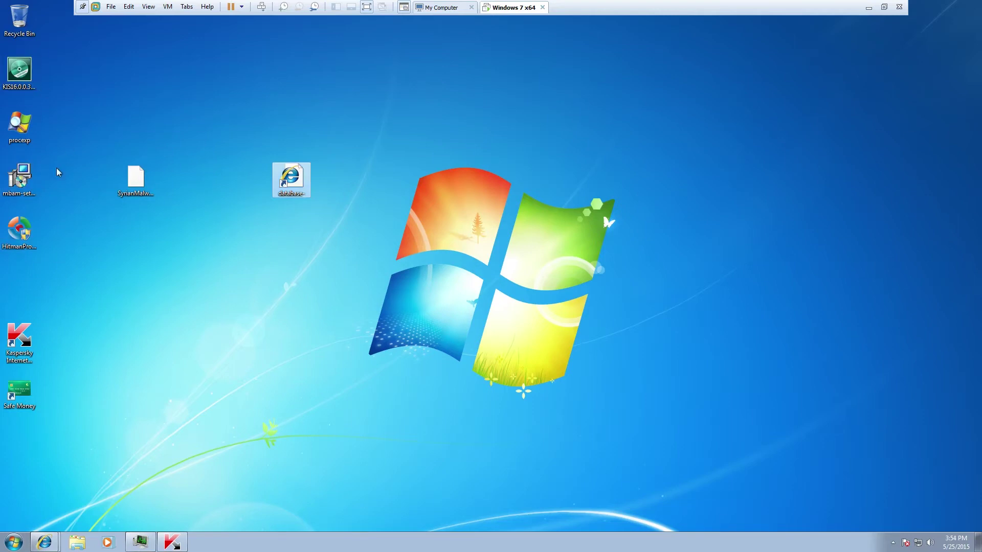
pyautogui.doubleClick(23, 137)
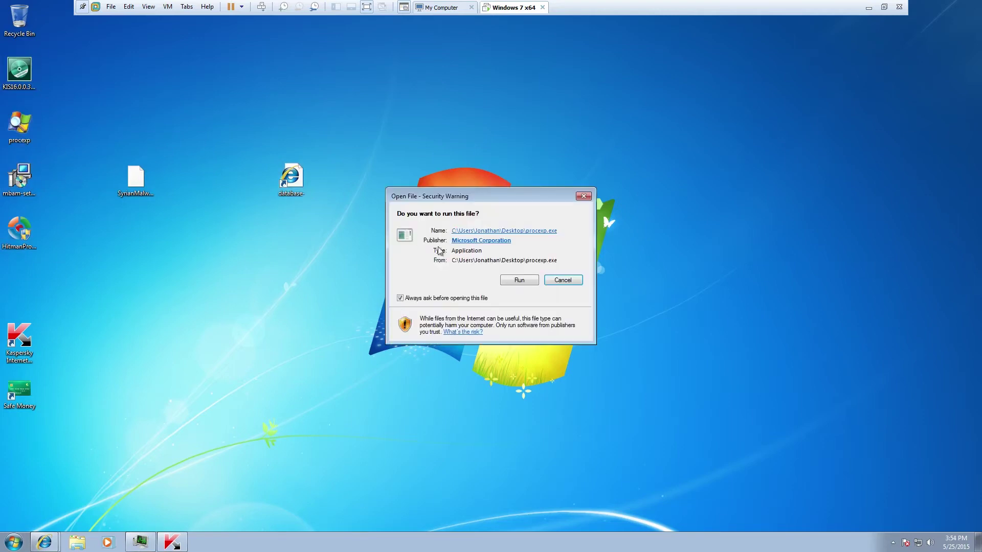
pyautogui.click(519, 282)
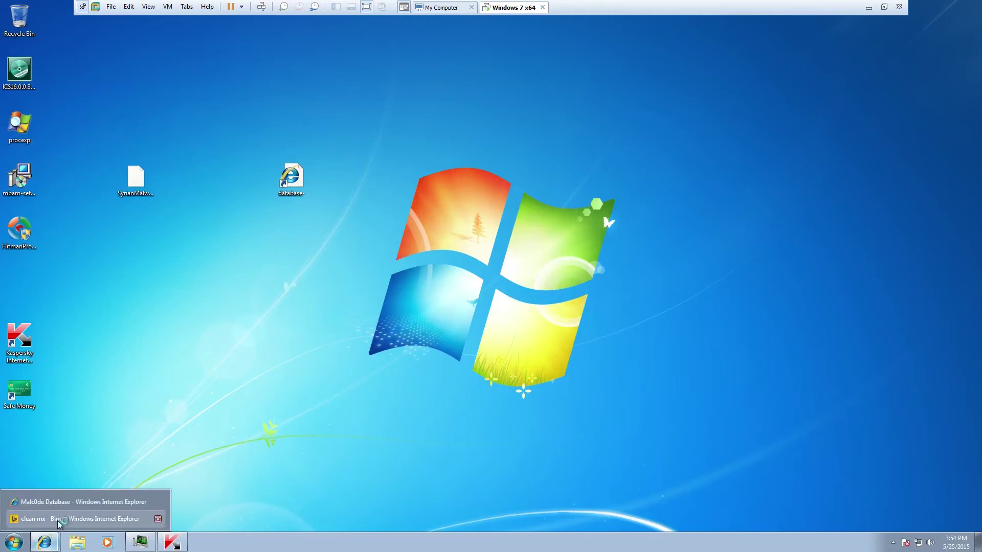
# Bring back the Malc0de Database browser and dock Process Explorer to the right half of the screen.
pyautogui.click(83, 510)
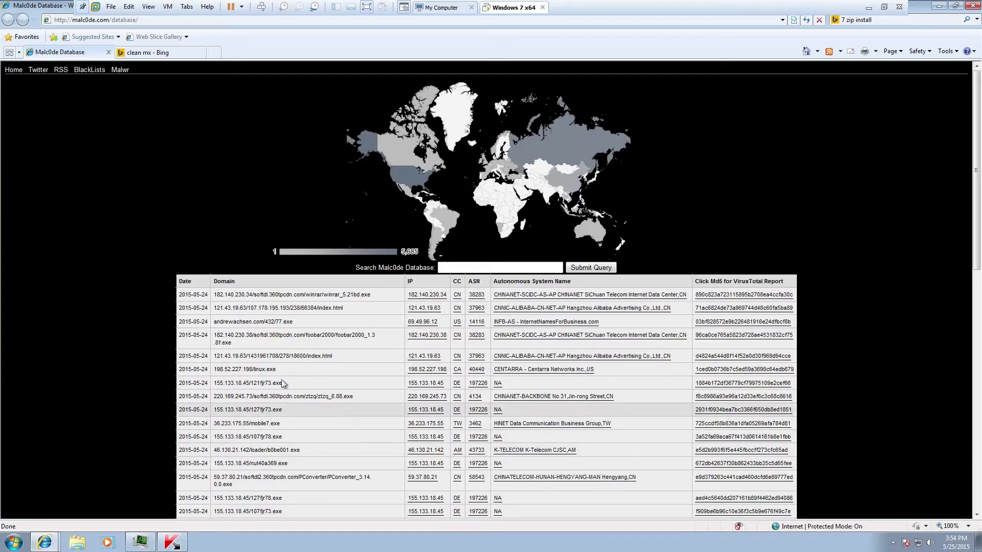
pyautogui.scroll(-4, 265, 347)
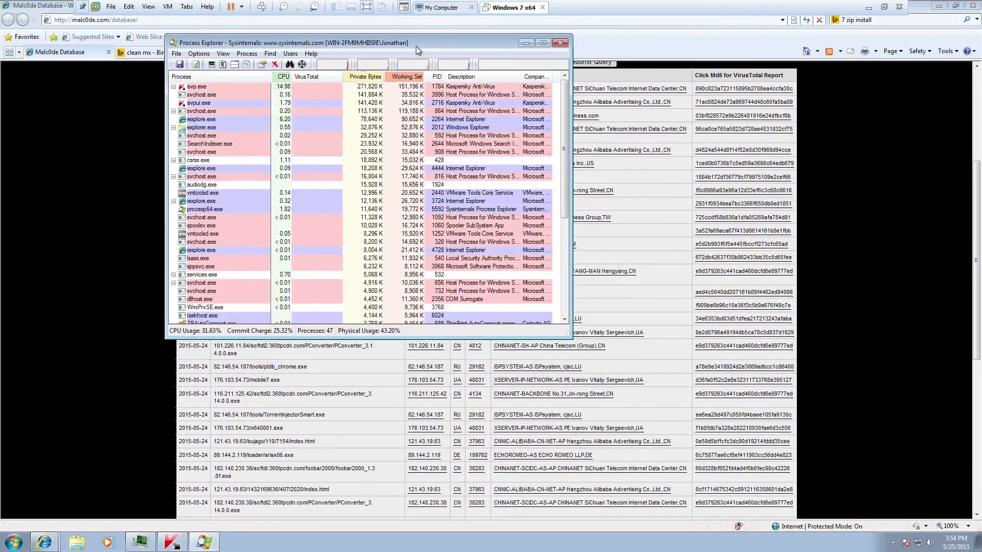
pyautogui.press('super+Right')
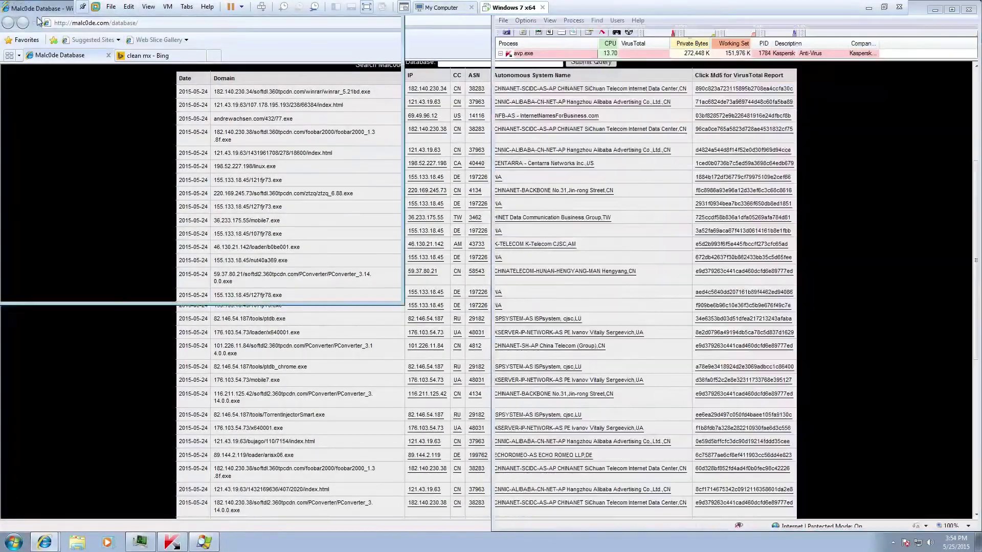
# Dock the browser left and load the copied 155.133.18.45/127fjr73.exe link in a new page.
pyautogui.press('super+Left')
pyautogui.scroll(-3, 235, 219)
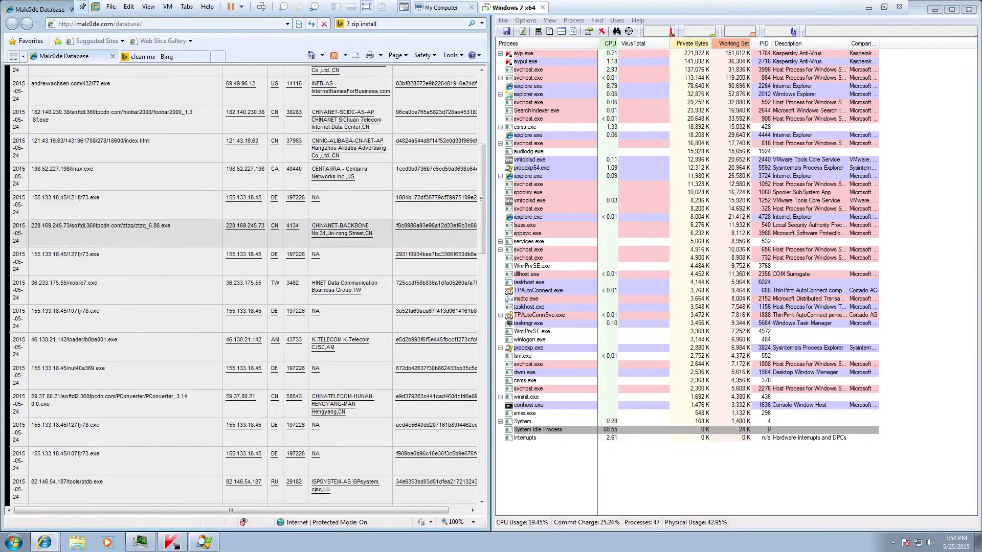
pyautogui.tripleClick(74, 257)
pyautogui.hotkey('ctrl', 'c')
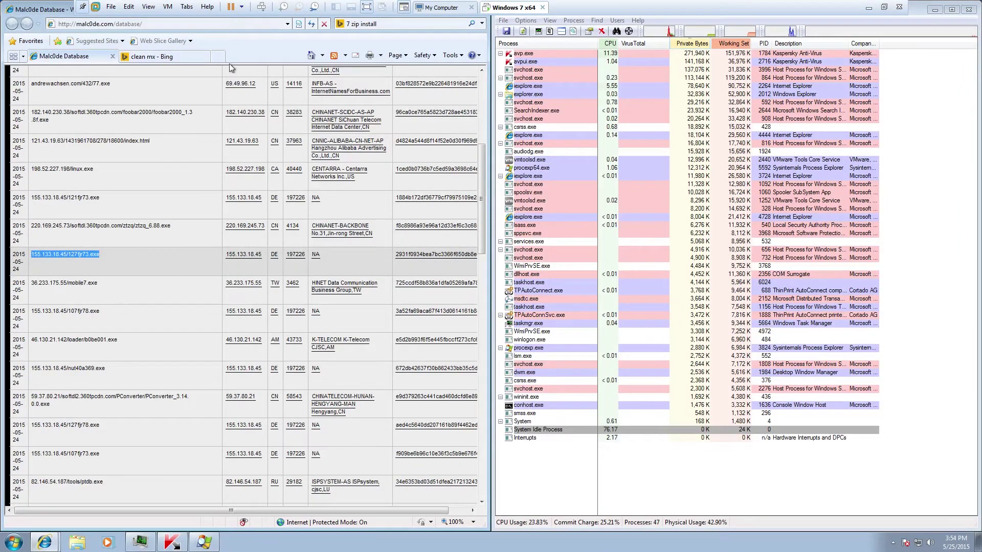
pyautogui.click(219, 58)
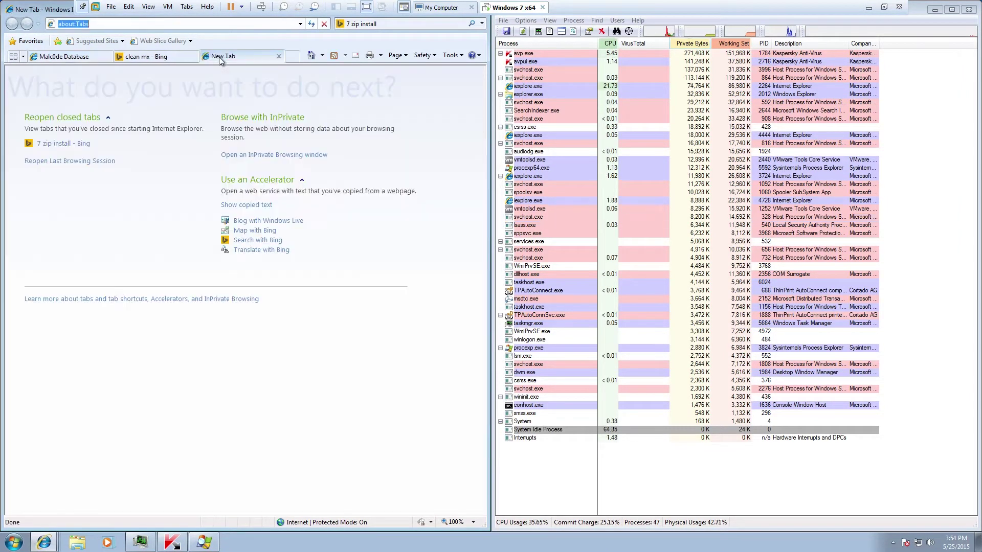
pyautogui.write('hxxp://www14.zippyshare.com/v/iaM9oewE/file.html')
pyautogui.press('Return')
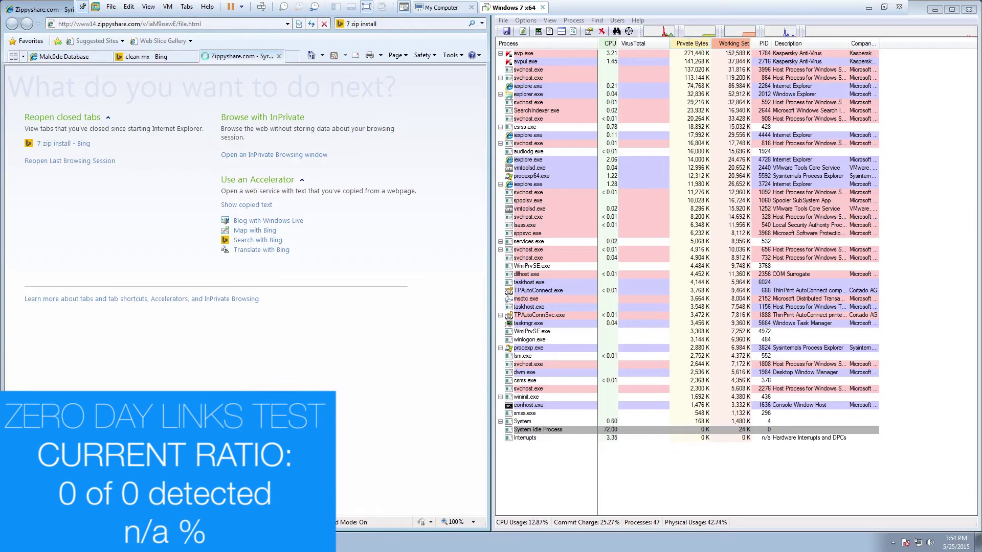
# Close the mistaken Zippyshare page, reload the 127fjr73.exe link until blocked, and return to the list.
pyautogui.click(77, 57)
pyautogui.click(245, 56)
pyautogui.click(279, 57)
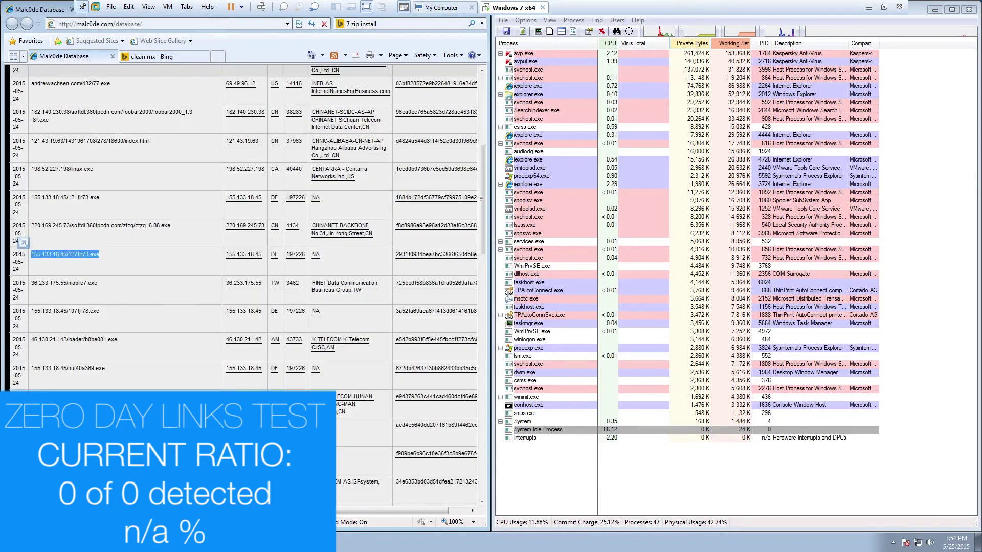
pyautogui.hotkey('ctrl', 'v')
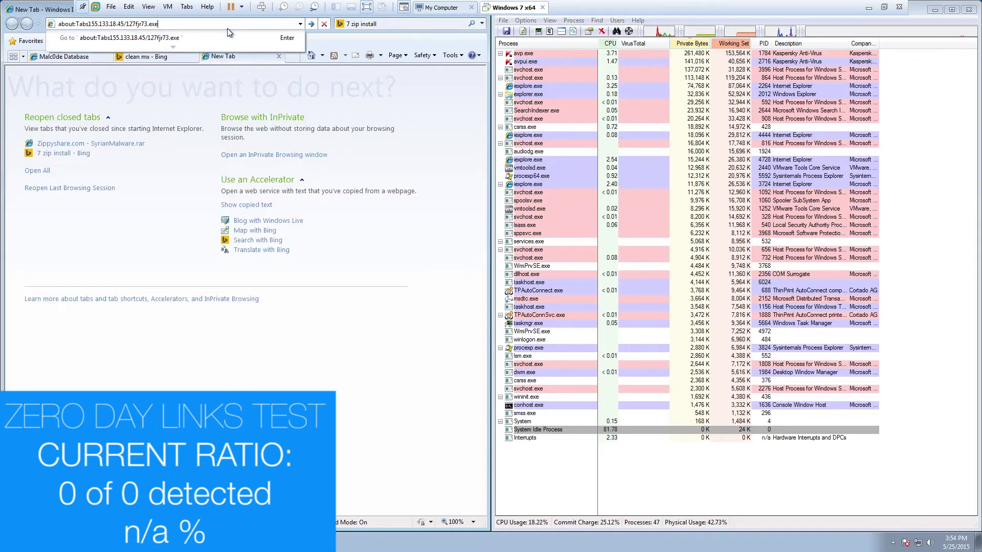
pyautogui.press('Return')
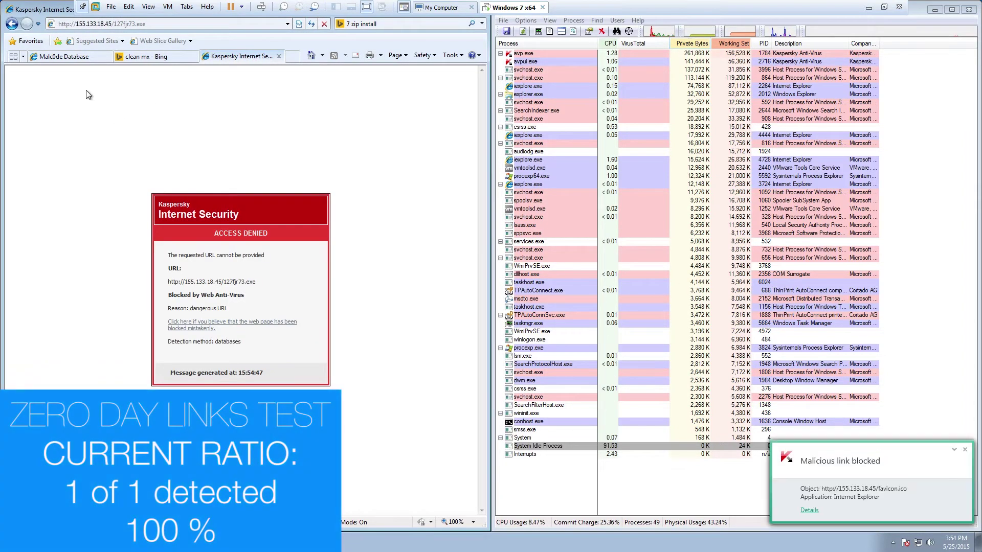
pyautogui.click(71, 56)
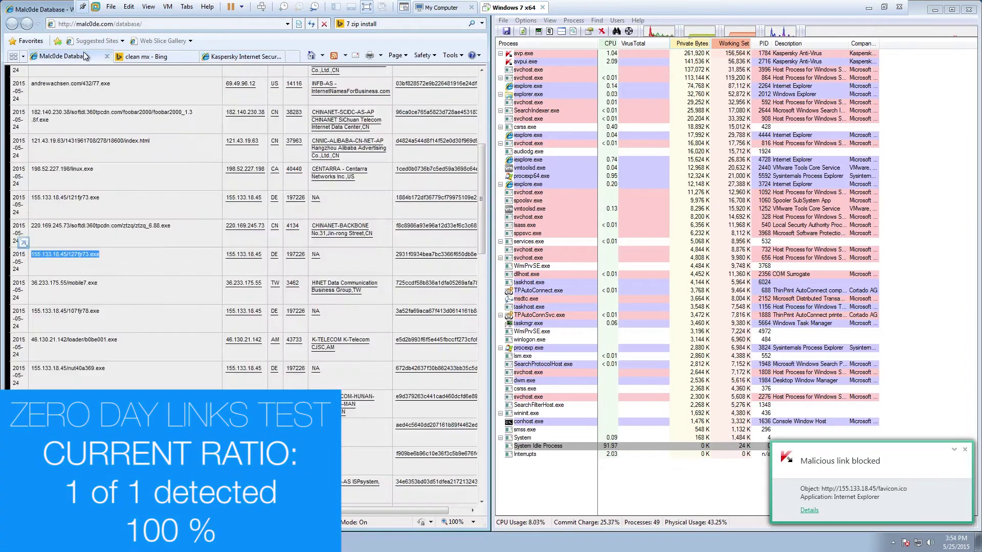
# Copy the next Malc0de link and load it in place of the Access Denied page.
pyautogui.click(95, 284)
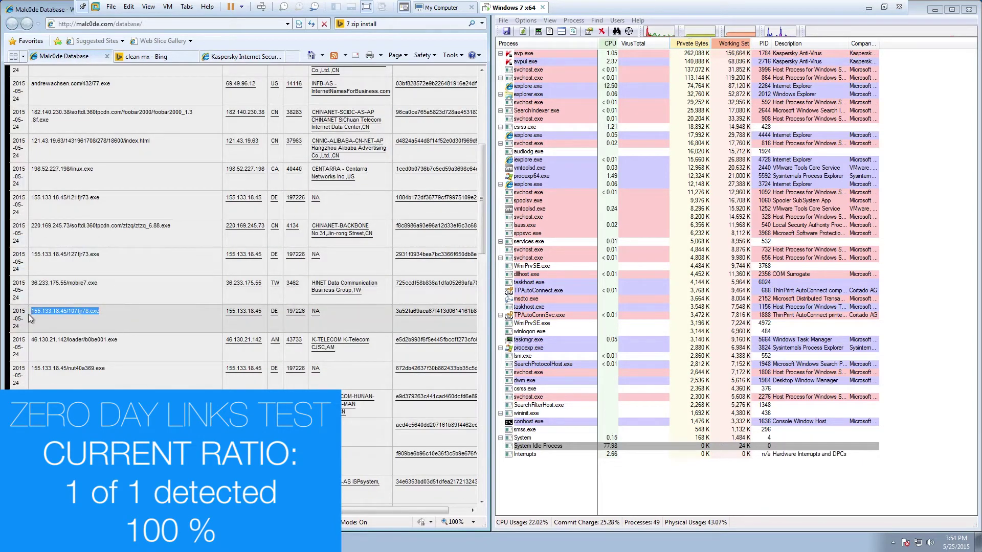
pyautogui.moveTo(28, 314); pyautogui.dragTo(255, 57)
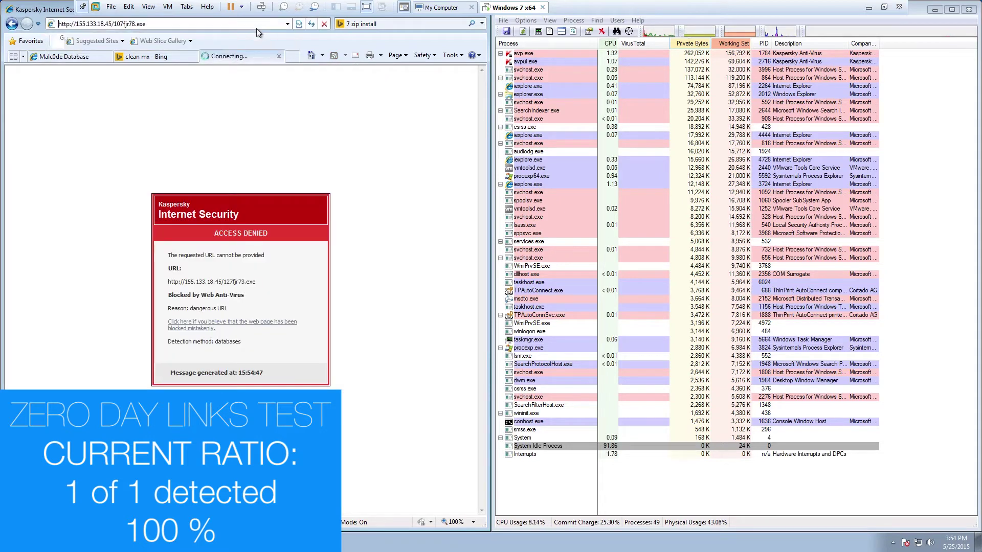
pyautogui.click(64, 56)
pyautogui.click(112, 341)
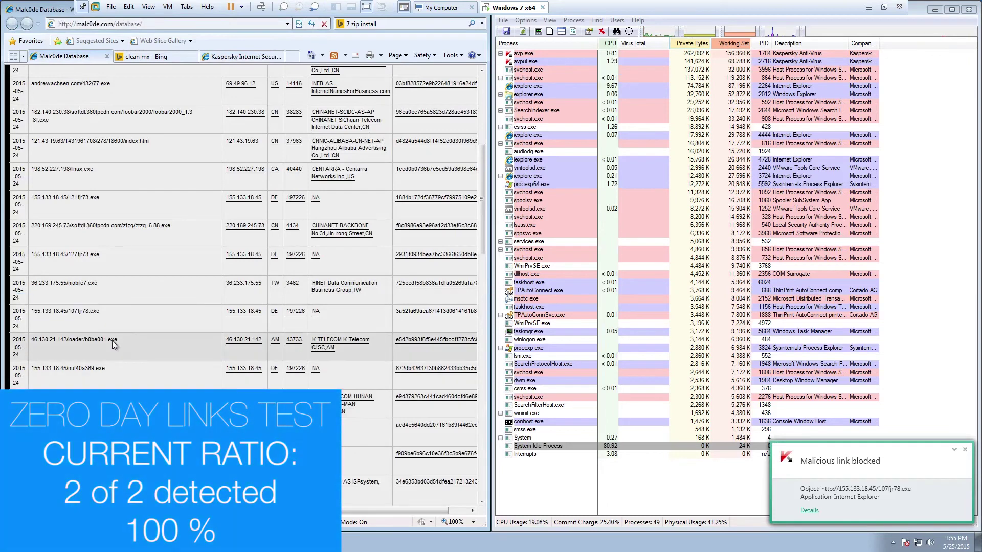
pyautogui.click(241, 56)
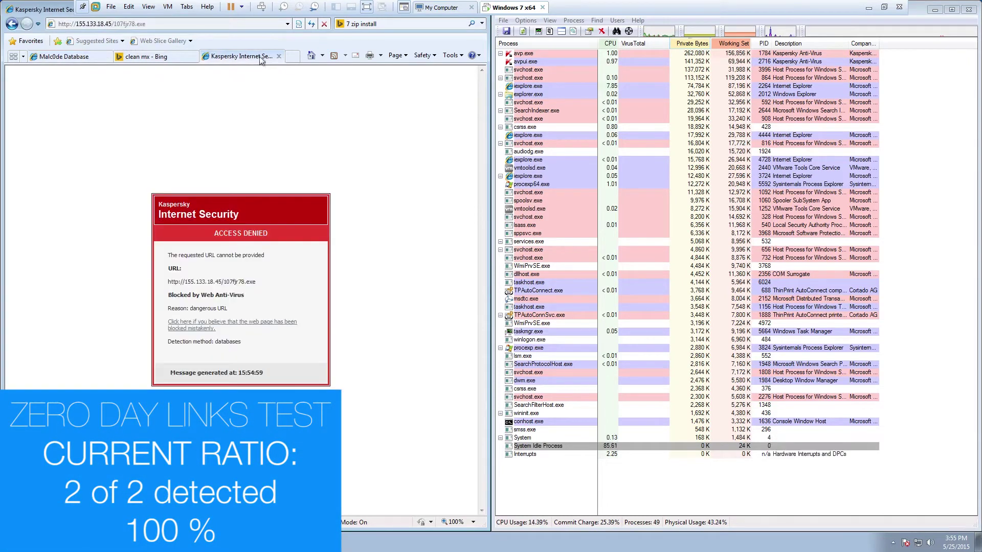
pyautogui.click(255, 24)
pyautogui.click(965, 449)
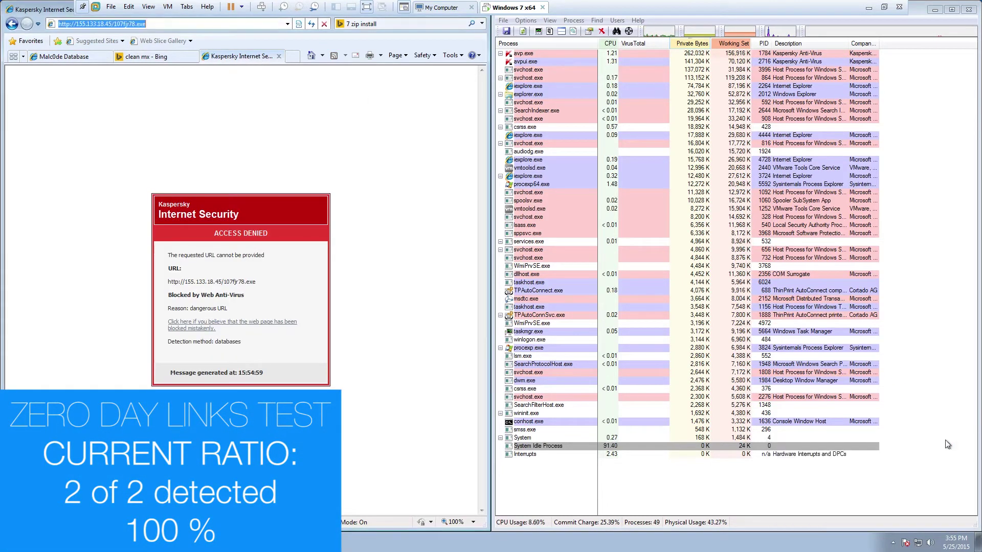
pyautogui.write('http://46.130.21.142/loader/b0be001.exe')
pyautogui.press('Return')
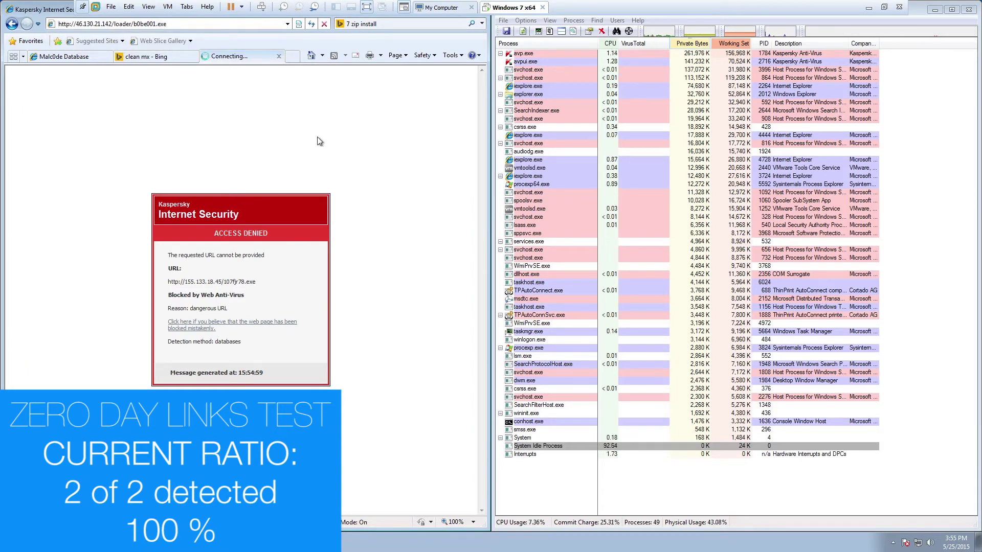
# Load the copied ptdb_chrome.exe link in a fresh browser page.
pyautogui.click(292, 56)
pyautogui.click(57, 56)
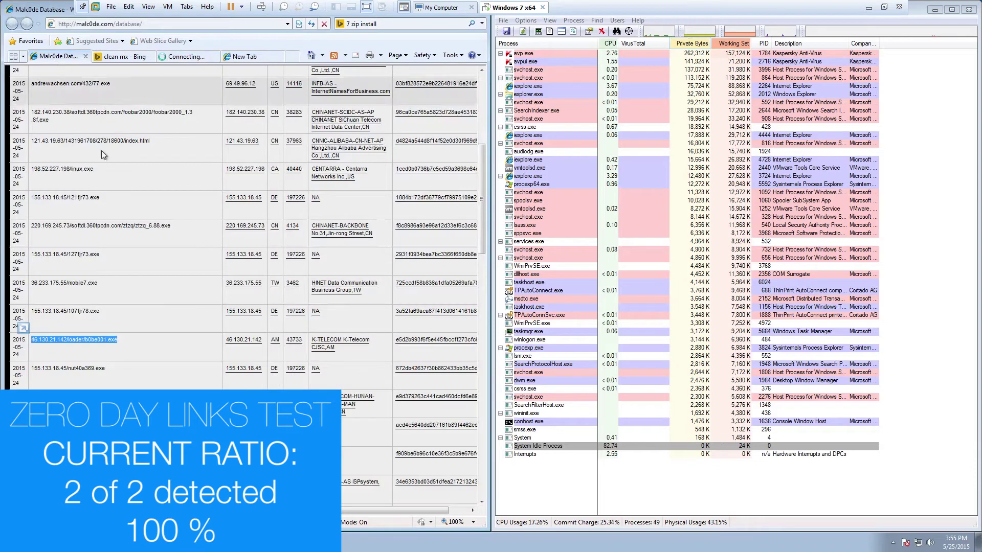
pyautogui.click(125, 366)
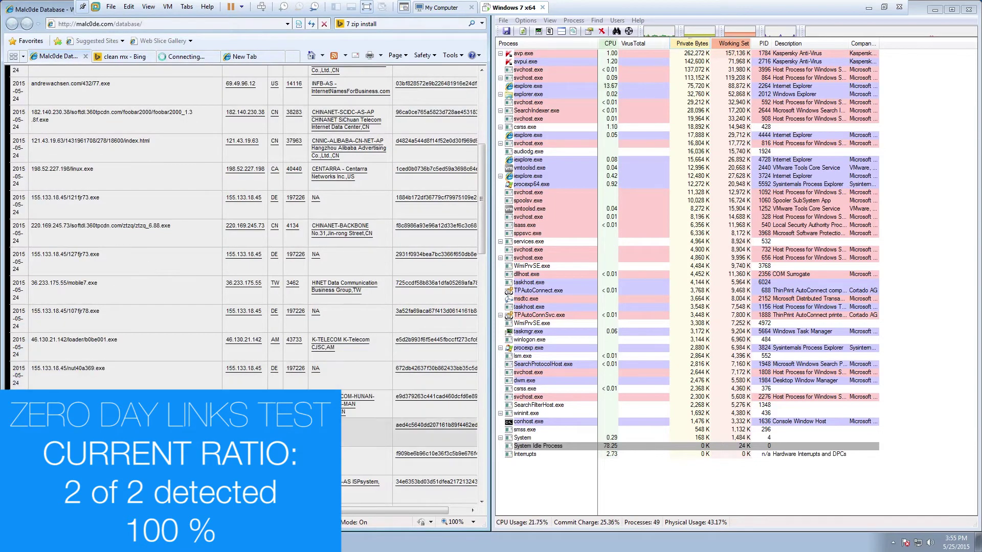
pyautogui.scroll(-3, 184, 137)
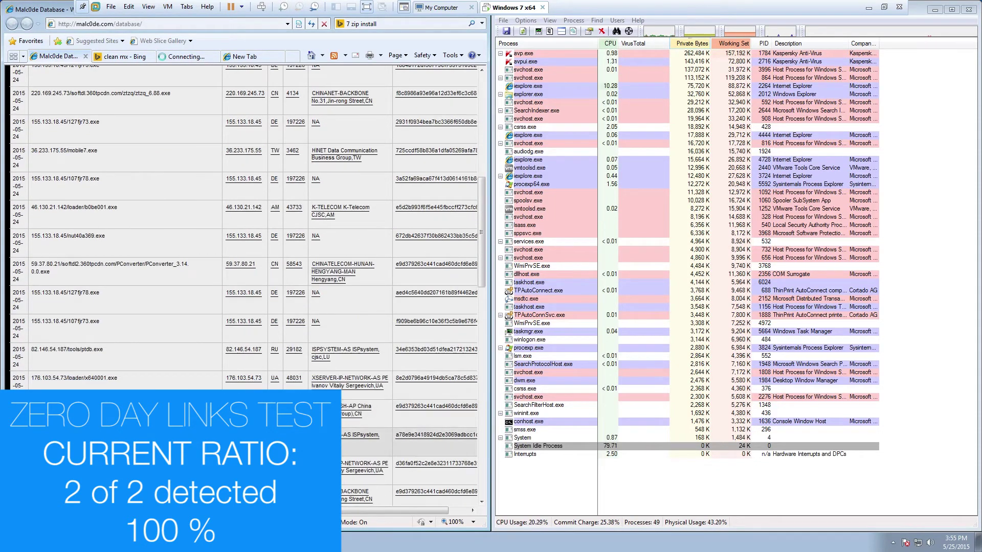
pyautogui.click(251, 56)
pyautogui.write('82.146.54.187/tools/ptdb_chrome.exe')
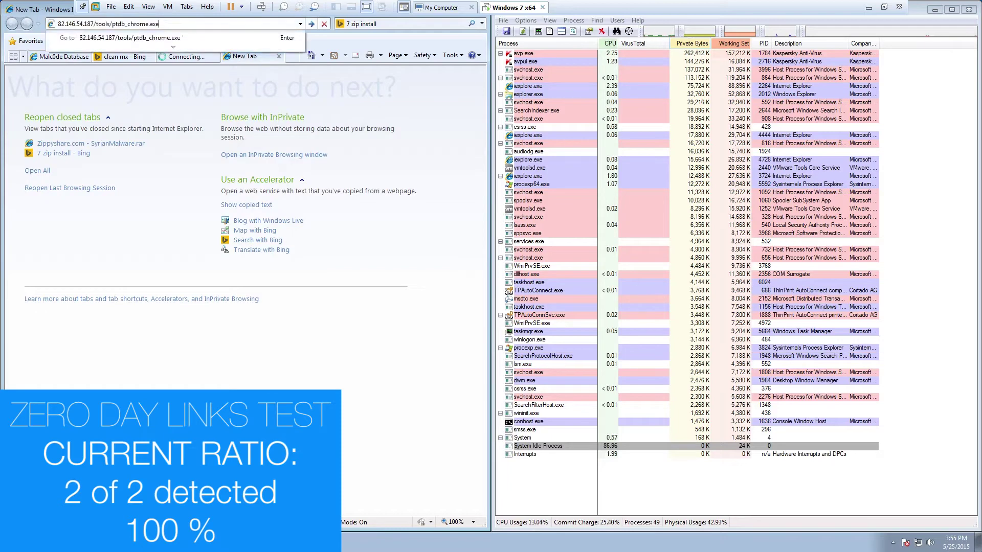
pyautogui.press('Return')
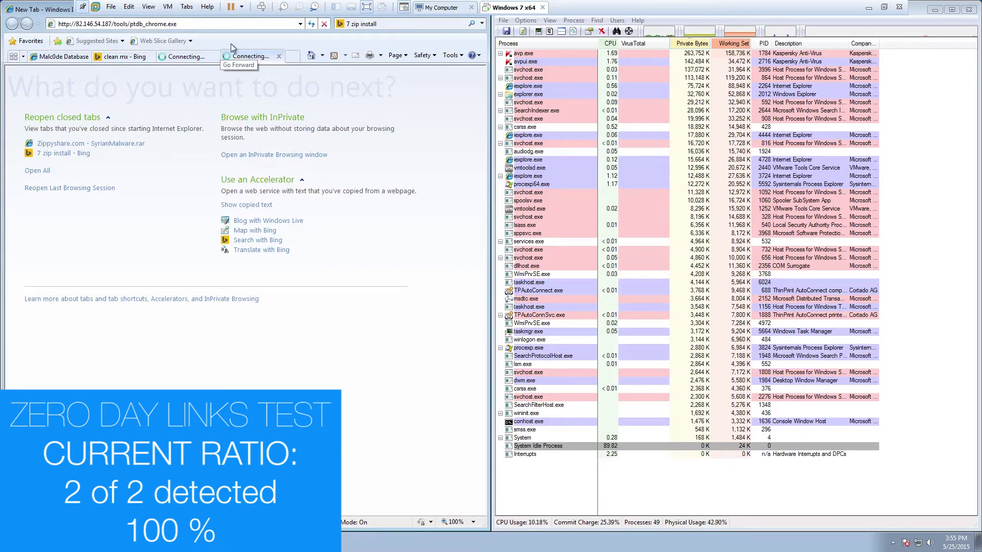
# Confirm ptdb_chrome.exe is blocked, close it and the stalled b0be001.exe page.
pyautogui.click(292, 57)
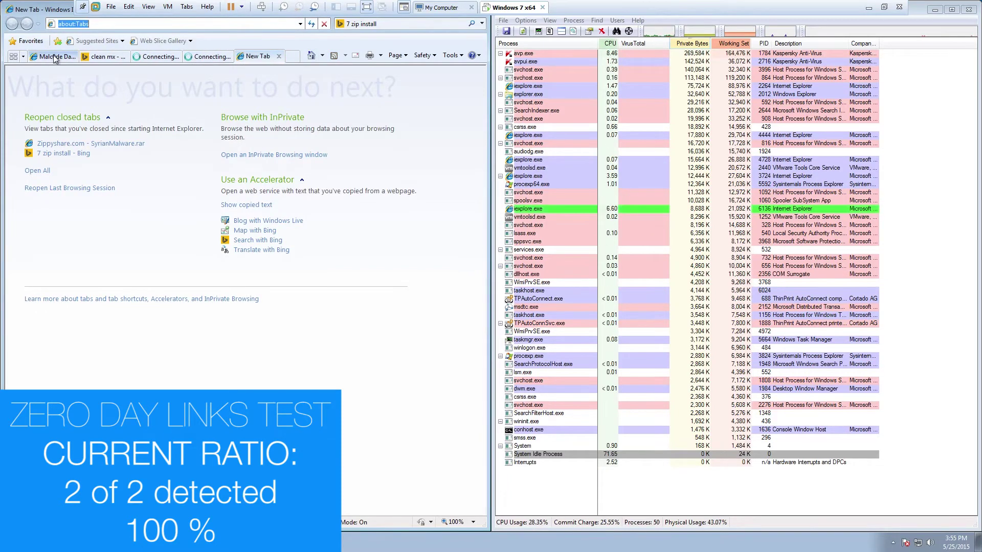
pyautogui.click(54, 56)
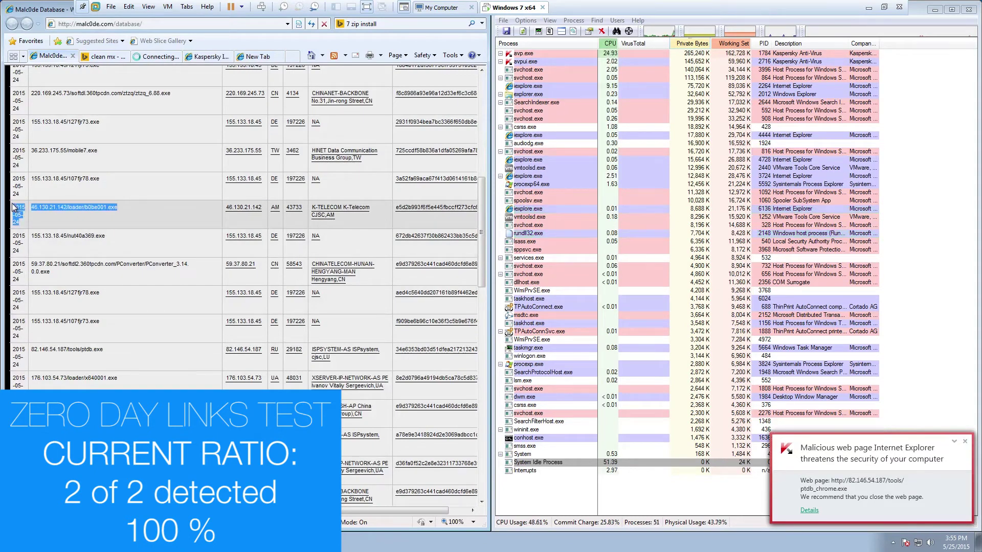
pyautogui.click(204, 57)
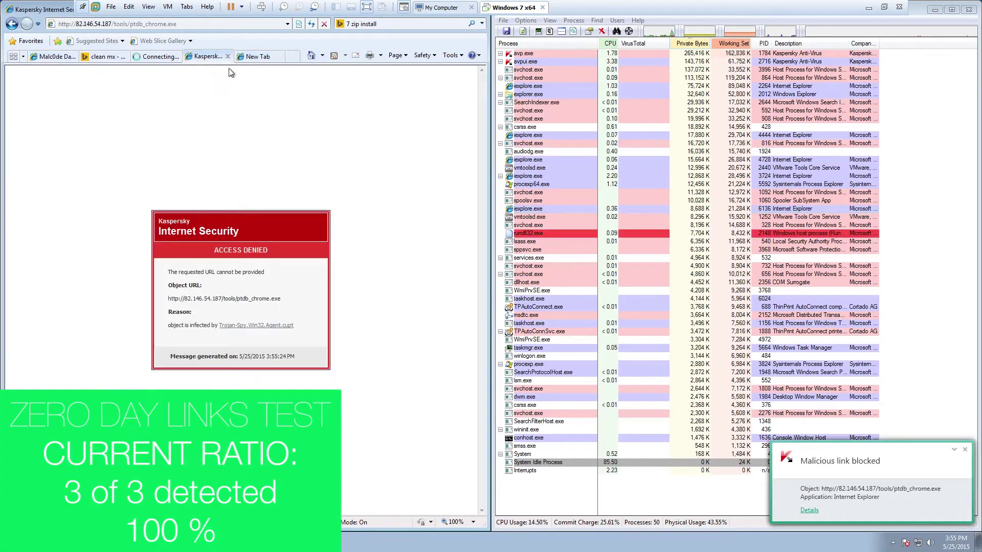
pyautogui.click(228, 56)
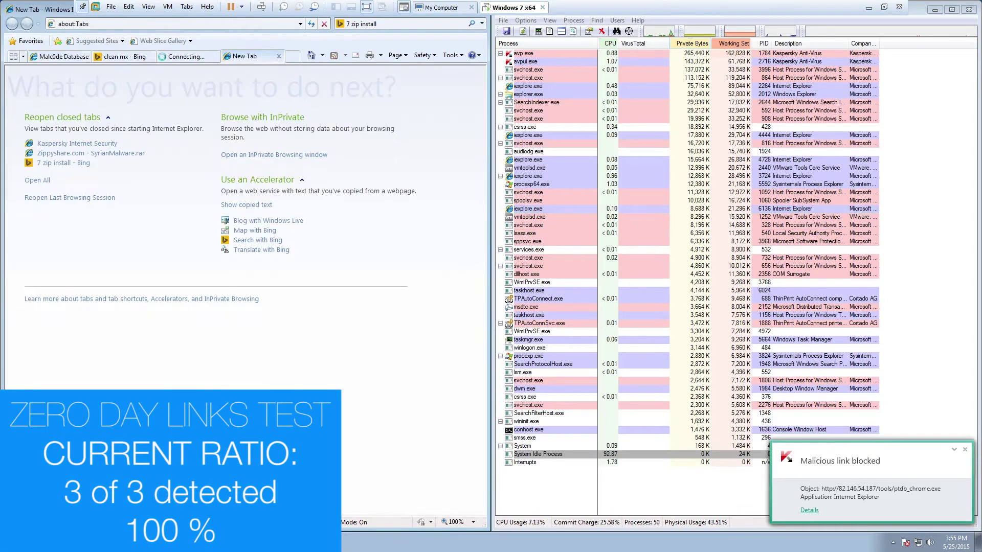
pyautogui.click(53, 58)
pyautogui.click(180, 57)
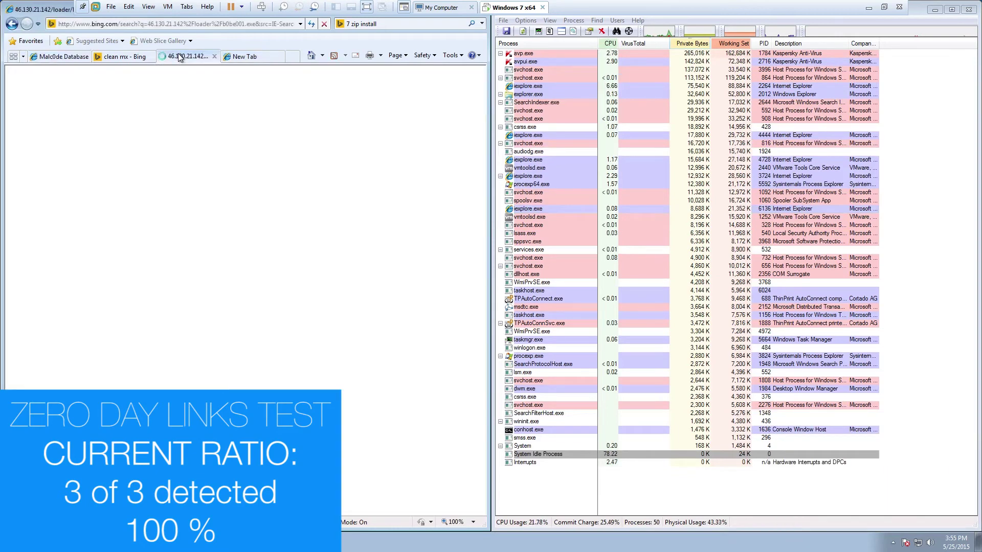
pyautogui.click(214, 56)
pyautogui.click(77, 57)
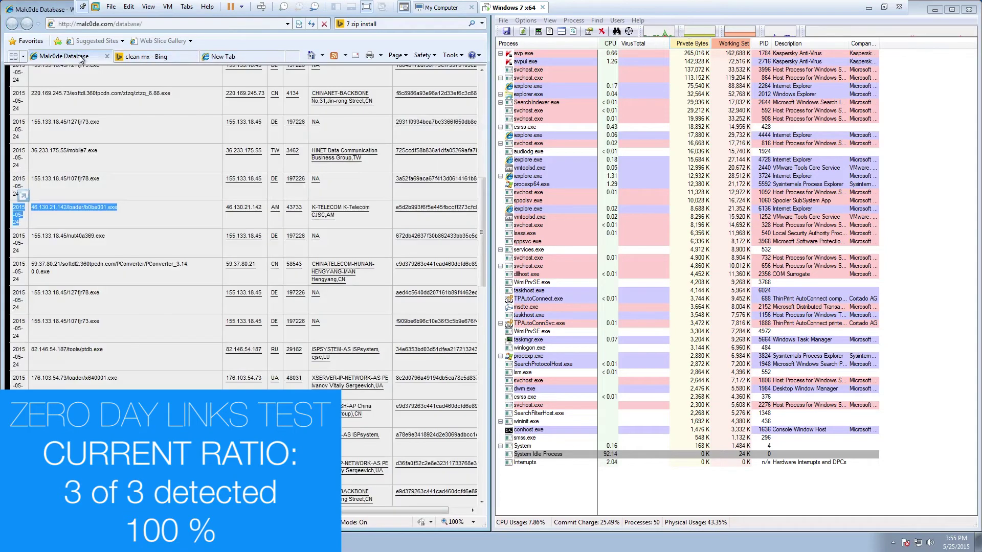
# Load the 85fjr73.exe link, then close the clean mx search and the blocked page.
pyautogui.scroll(-5, 132, 229)
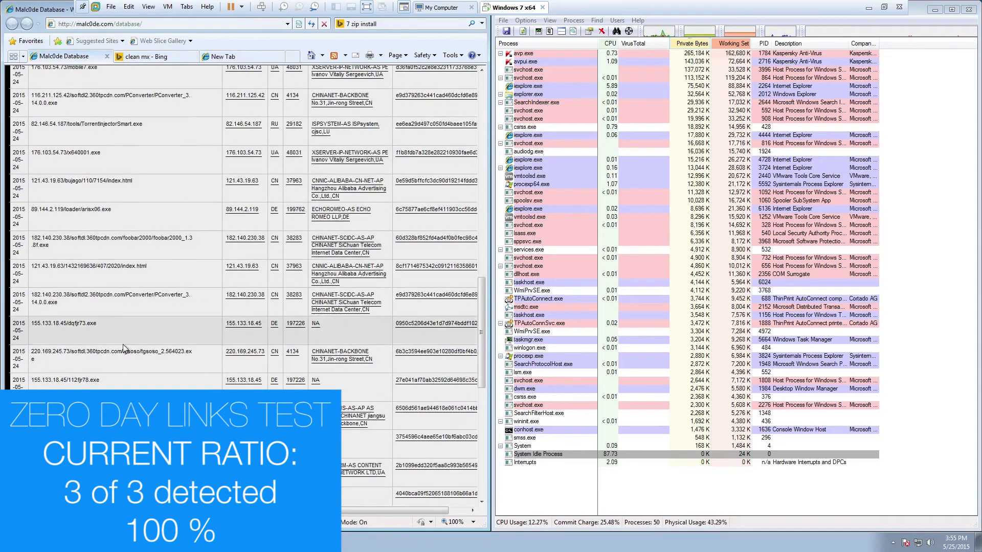
pyautogui.scroll(-5, 118, 337)
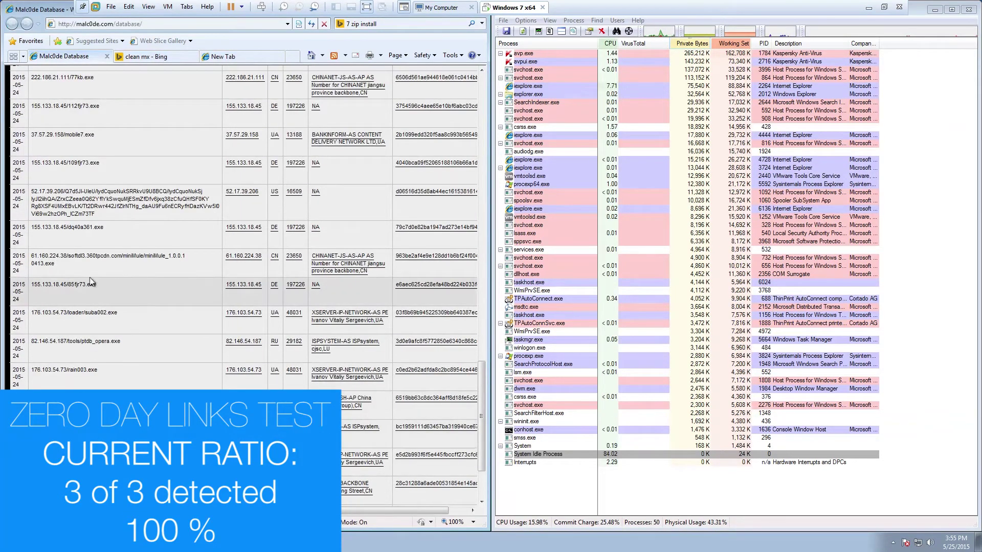
pyautogui.moveTo(90, 282); pyautogui.dragTo(32, 288)
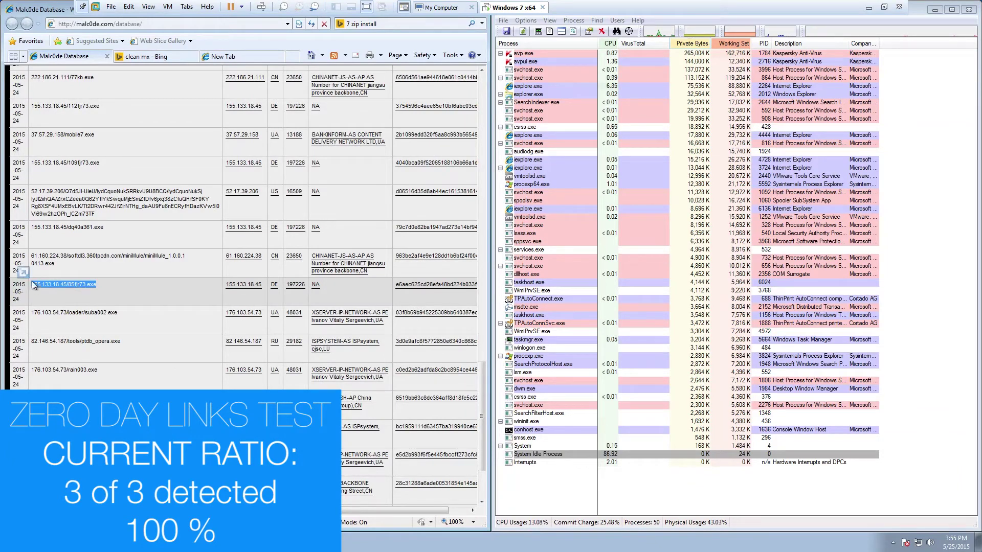
pyautogui.hotkey('ctrl', 'c')
pyautogui.click(225, 56)
pyautogui.hotkey('ctrl', 'v')
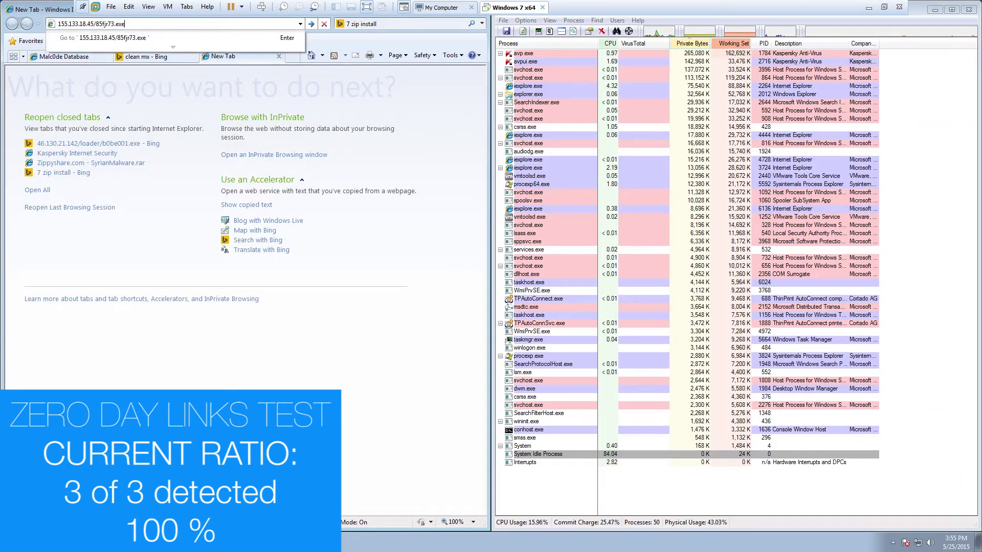
pyautogui.press('Return')
pyautogui.click(195, 56)
pyautogui.click(195, 57)
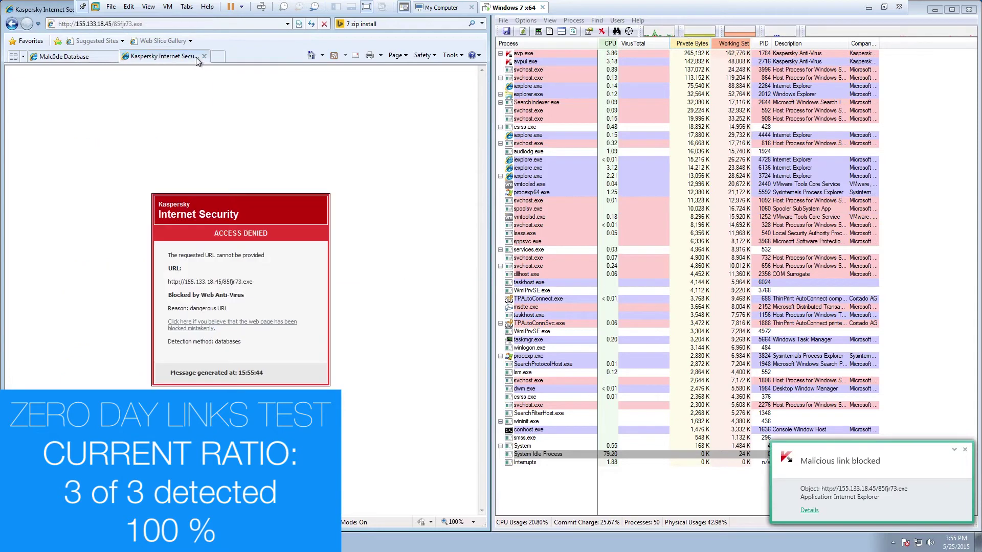
pyautogui.click(204, 56)
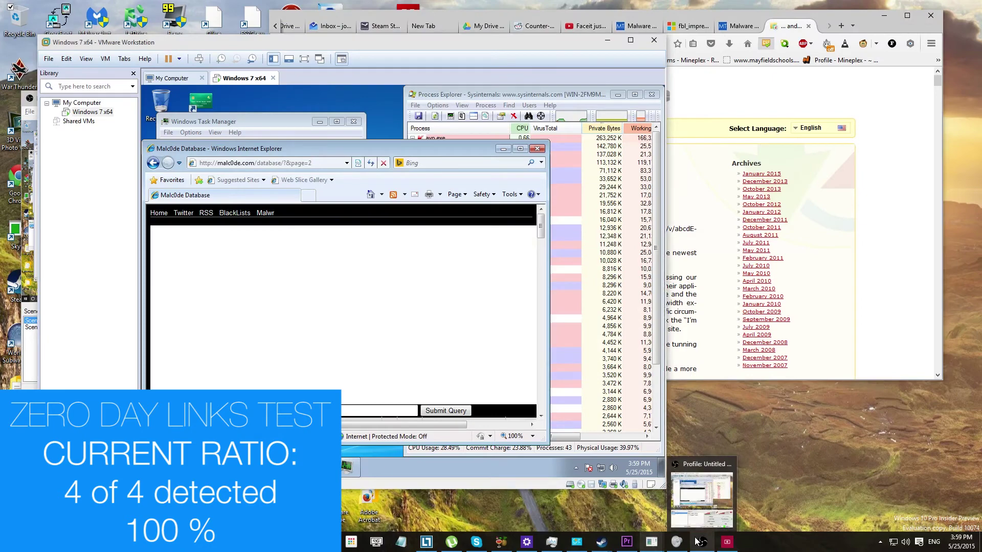
# Bring the Windows 7 x64 VMware window forward, maximize it, and switch to full screen.
pyautogui.click(701, 542)
pyautogui.click(448, 334)
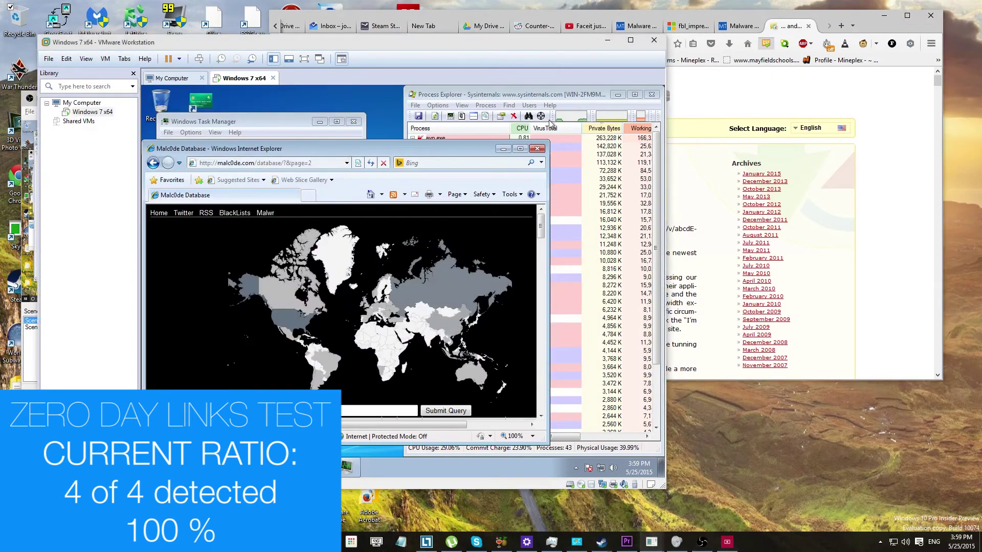
pyautogui.click(631, 41)
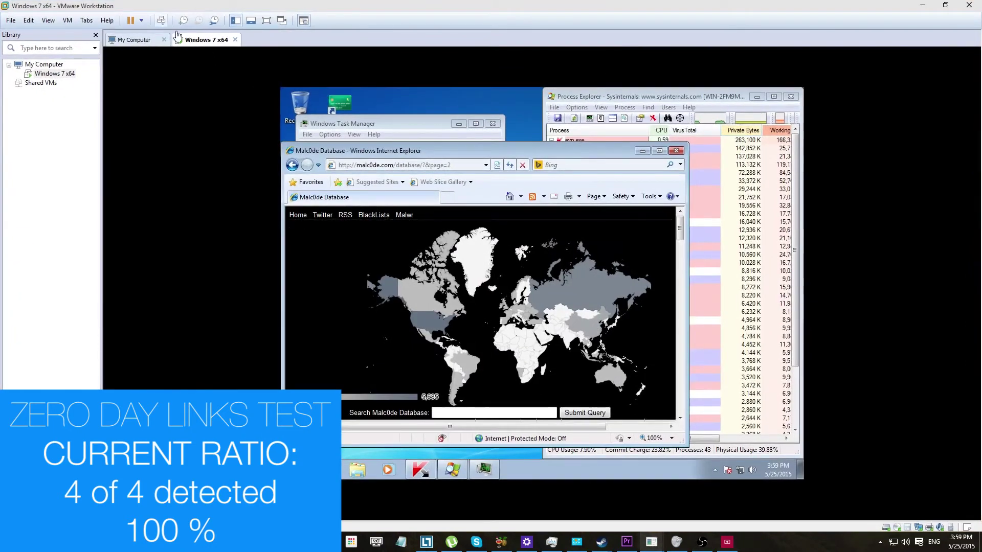
pyautogui.click(266, 21)
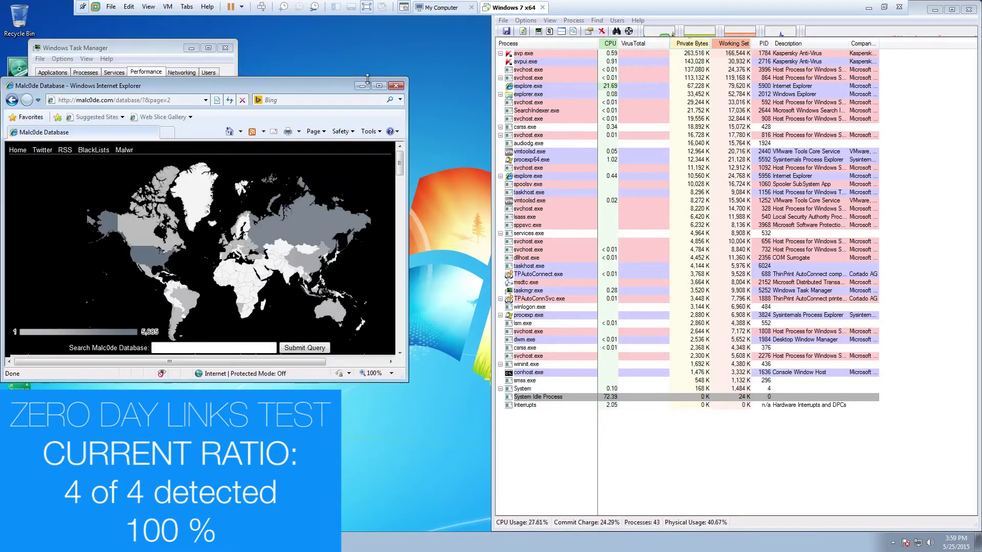
# Center the Malc0de Database window and load the index.html sample link, which Kaspersky blocks.
pyautogui.moveTo(307, 85); pyautogui.dragTo(588, 137)
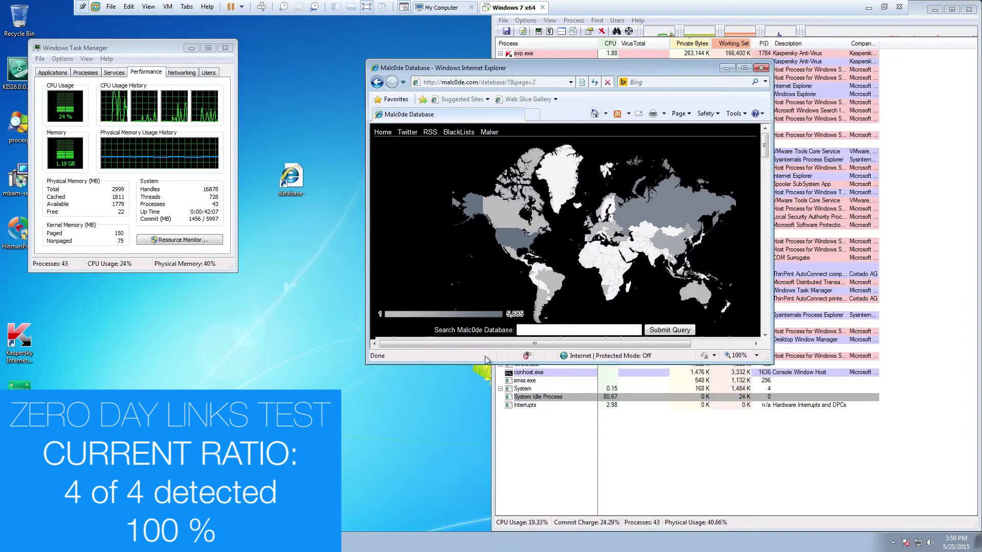
pyautogui.moveTo(364, 369); pyautogui.dragTo(220, 468)
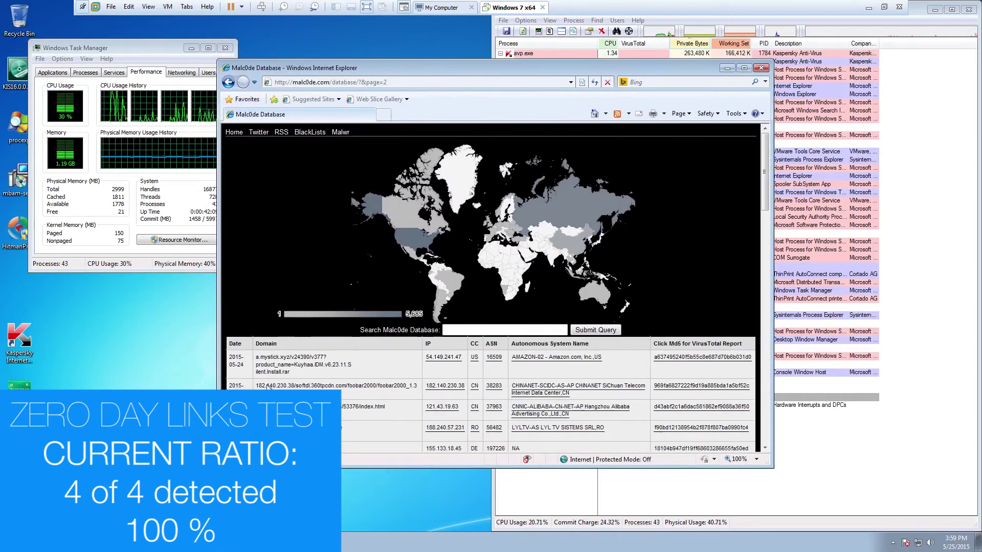
pyautogui.scroll(-3, 461, 307)
pyautogui.moveTo(330, 343); pyautogui.dragTo(248, 345)
pyautogui.click(367, 261)
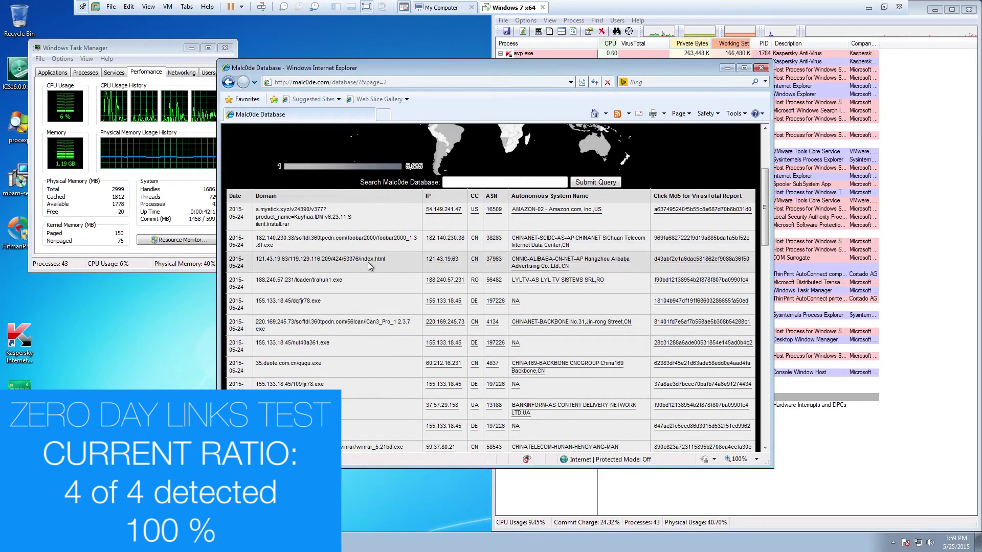
pyautogui.click(265, 264)
pyautogui.click(956, 542)
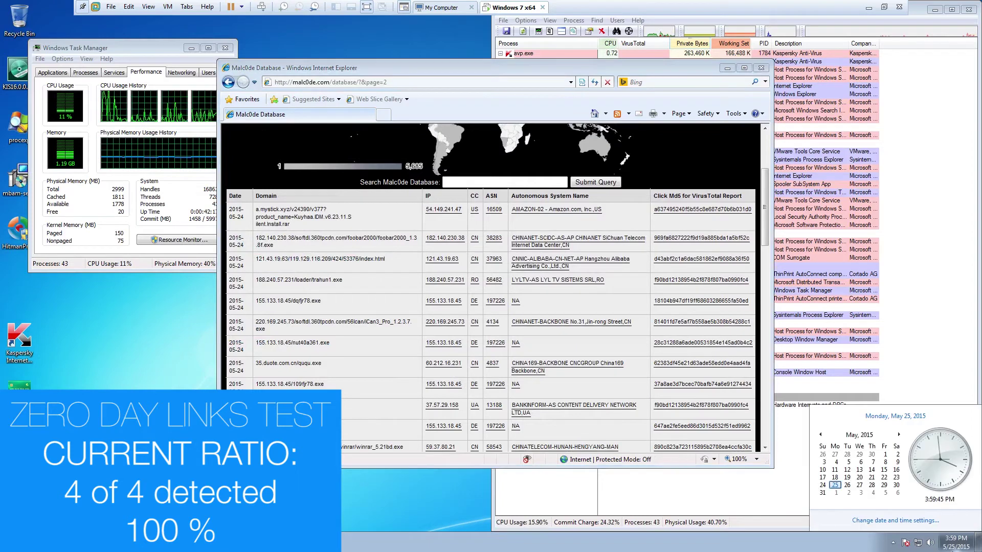
pyautogui.click(383, 114)
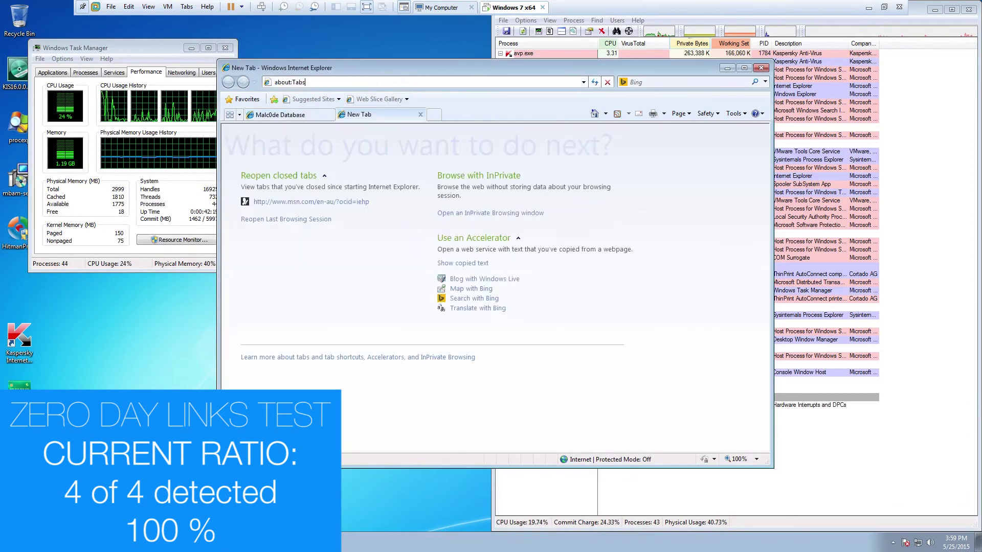
pyautogui.hotkey('ctrl', 'v')
pyautogui.press('Return')
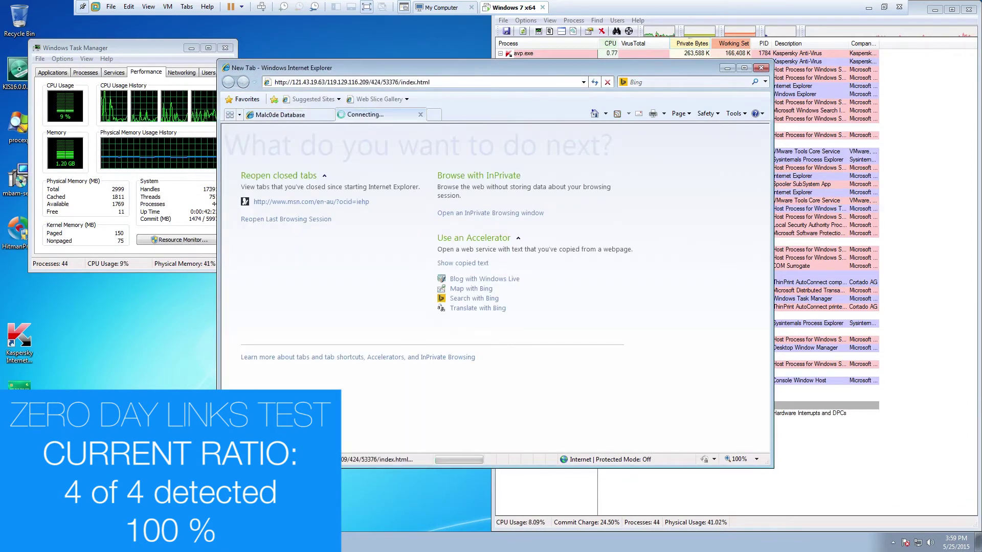
# Try the dqfjr78.exe and nut40a361.exe links, closing each Kaspersky block page.
pyautogui.click(321, 118)
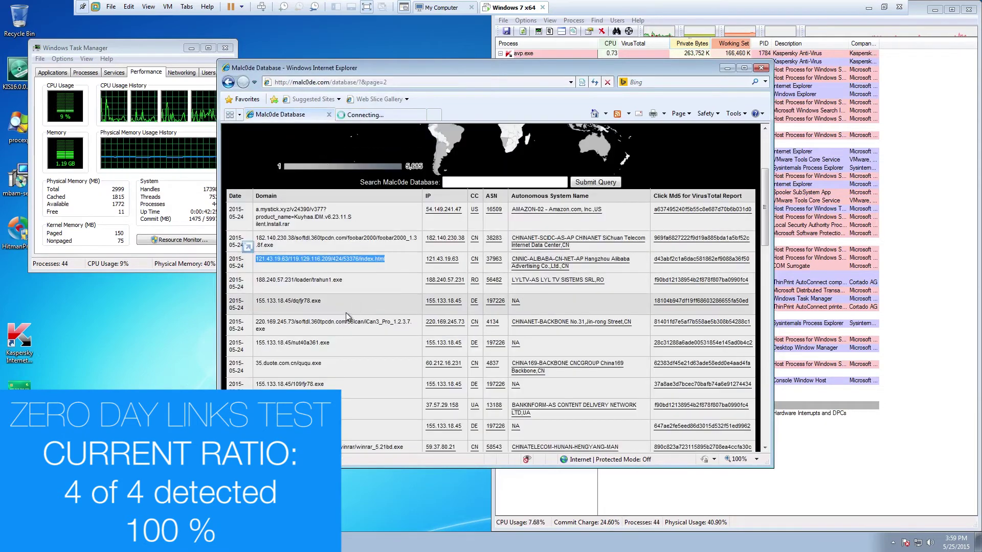
pyautogui.moveTo(330, 302); pyautogui.dragTo(433, 115)
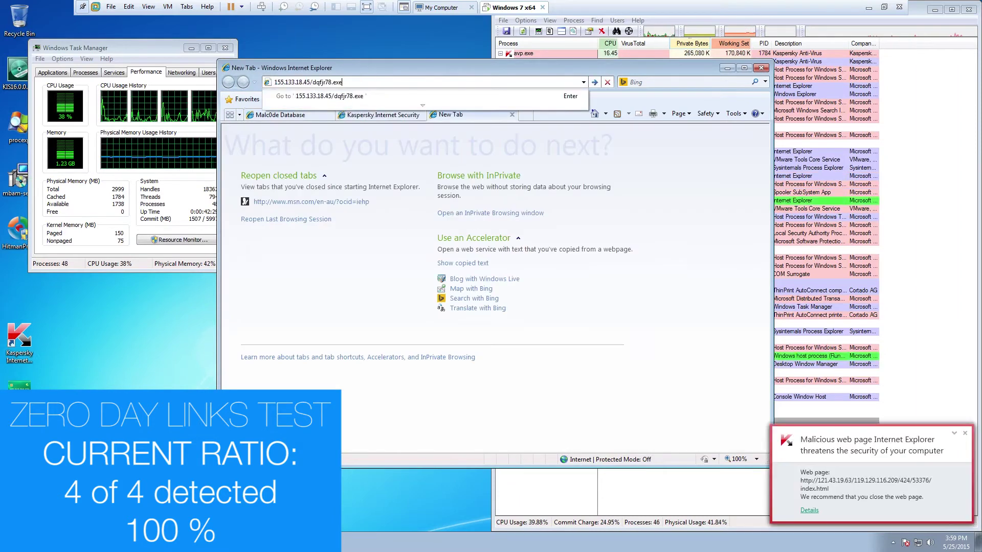
pyautogui.hotkey('ctrl', 'w')
pyautogui.hotkey('ctrl', 'w')
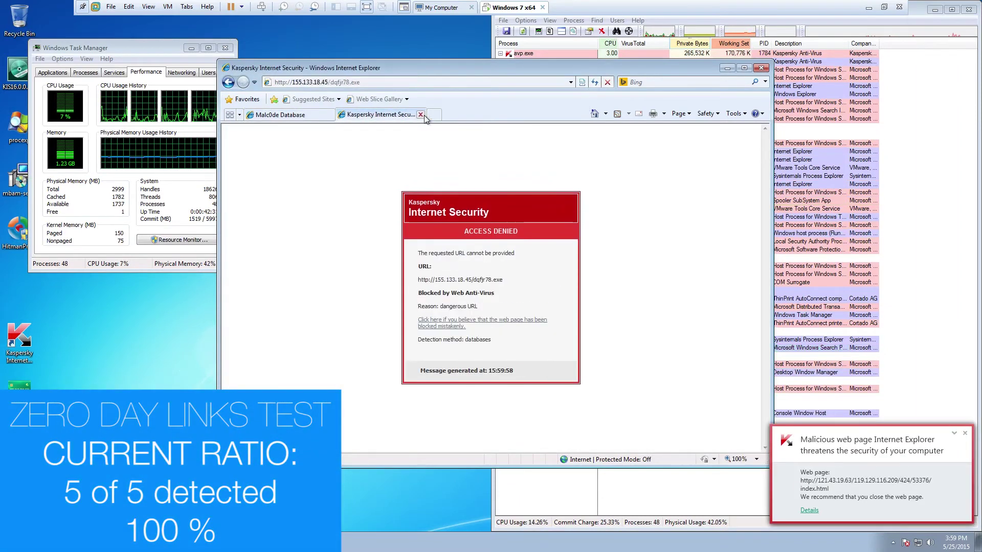
pyautogui.moveTo(339, 343); pyautogui.dragTo(384, 114)
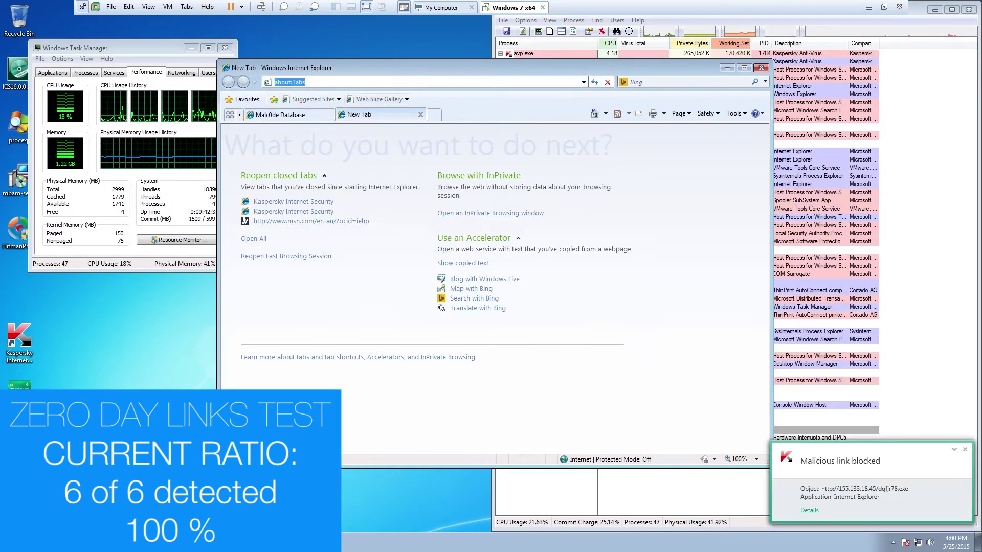
pyautogui.press('Return')
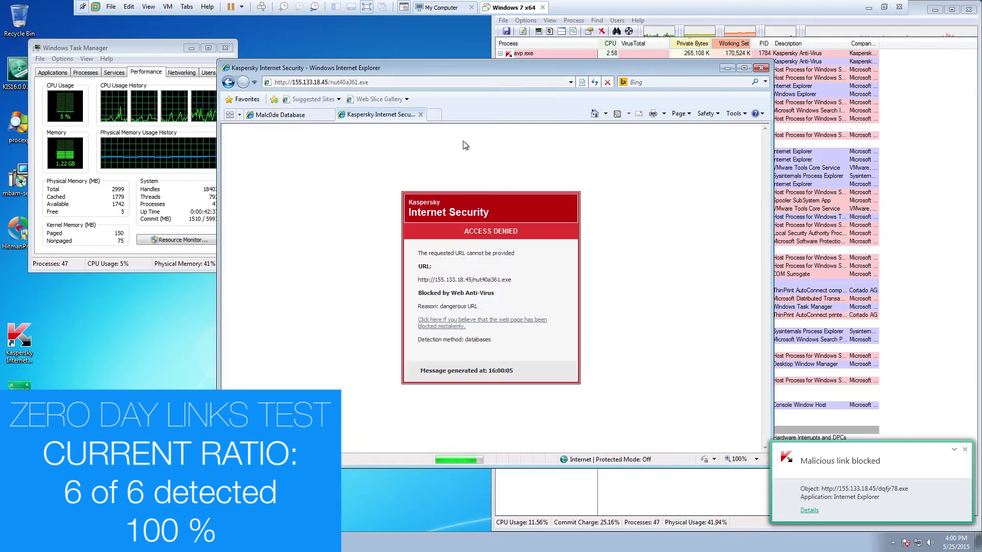
pyautogui.click(420, 115)
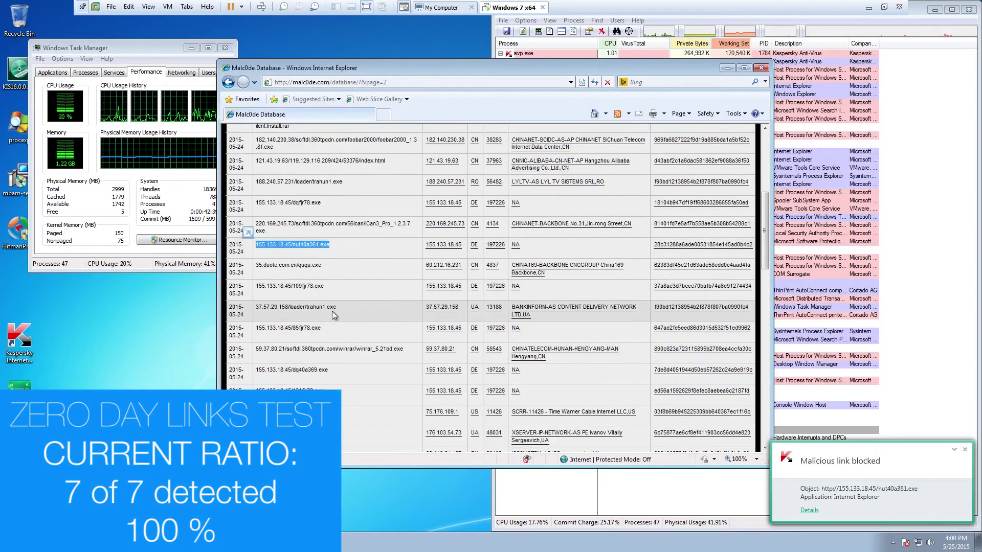
# Load the trahun1.exe and 155.133.18.45/dq40a369.exe links, both blocked as dangerous URLs.
pyautogui.click(383, 114)
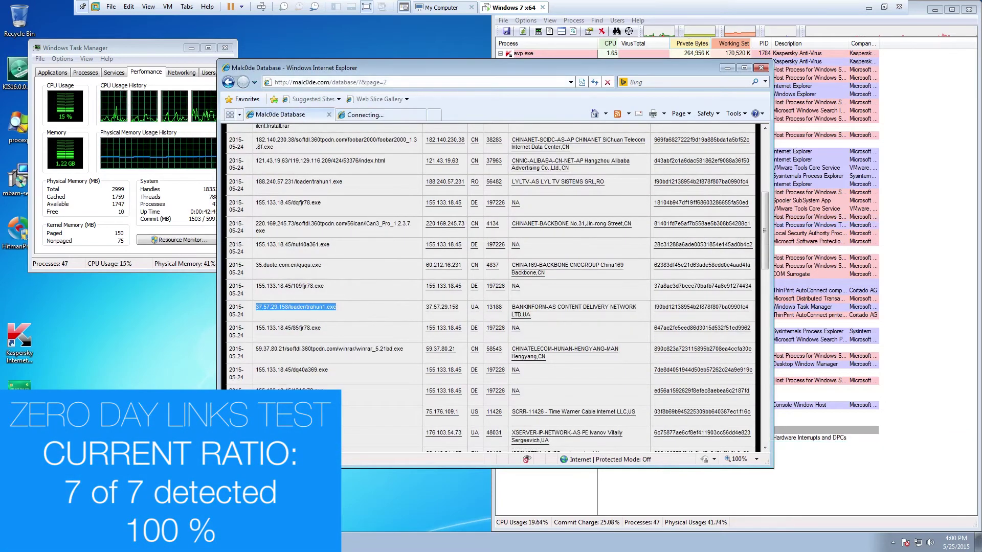
pyautogui.hotkey('ctrl', 'v')
pyautogui.press('Return')
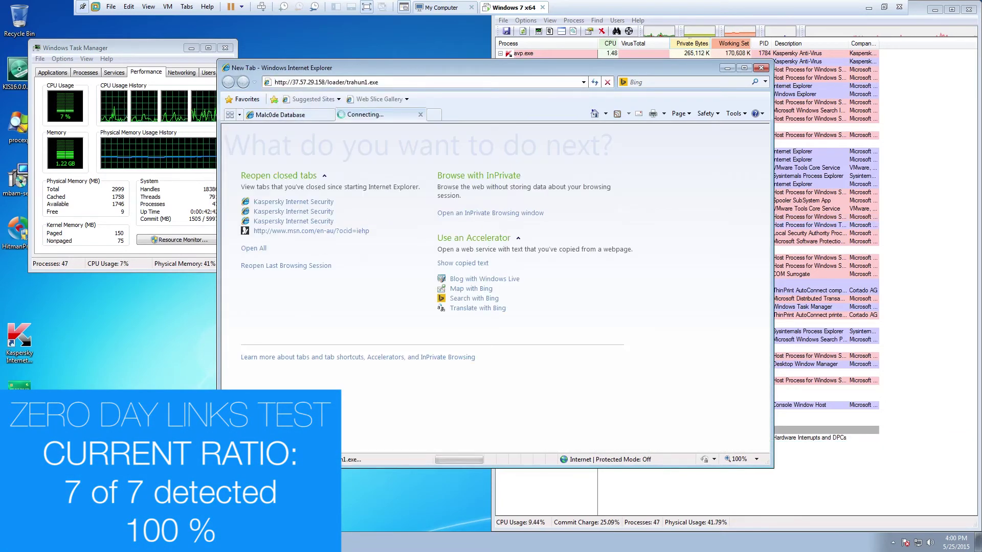
pyautogui.click(281, 114)
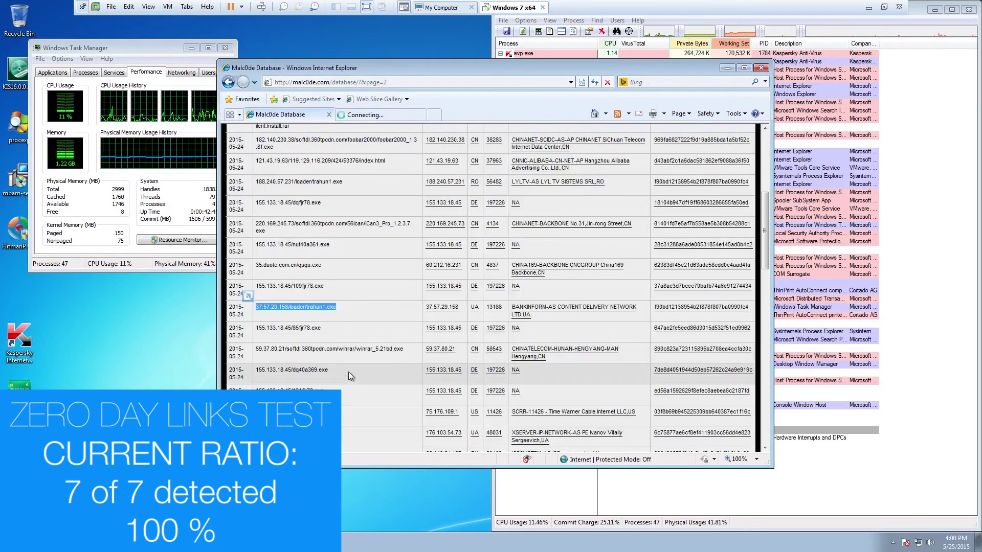
pyautogui.moveTo(286, 371); pyautogui.dragTo(257, 372)
pyautogui.hotkey('ctrl', 'c')
pyautogui.click(433, 115)
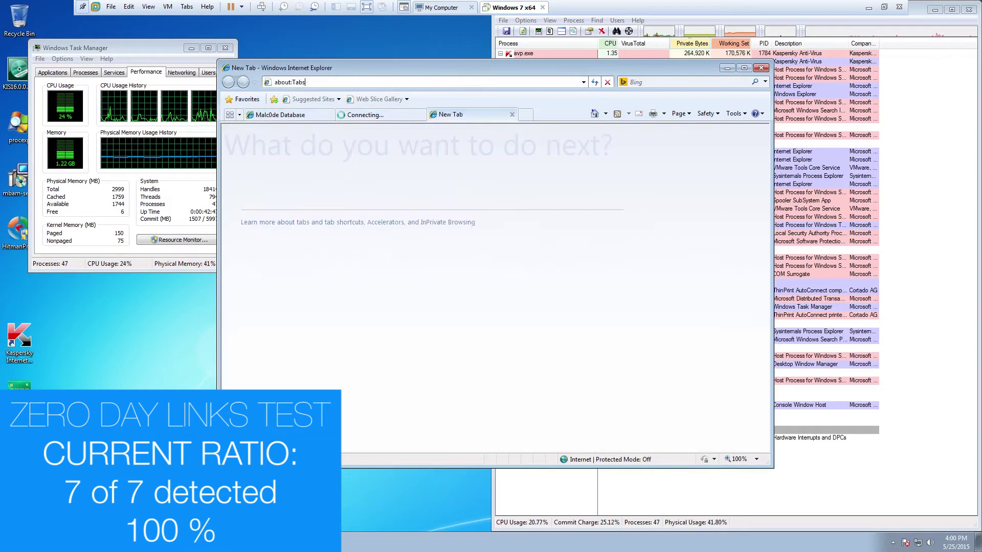
pyautogui.hotkey('ctrl', 'v')
pyautogui.press('Return')
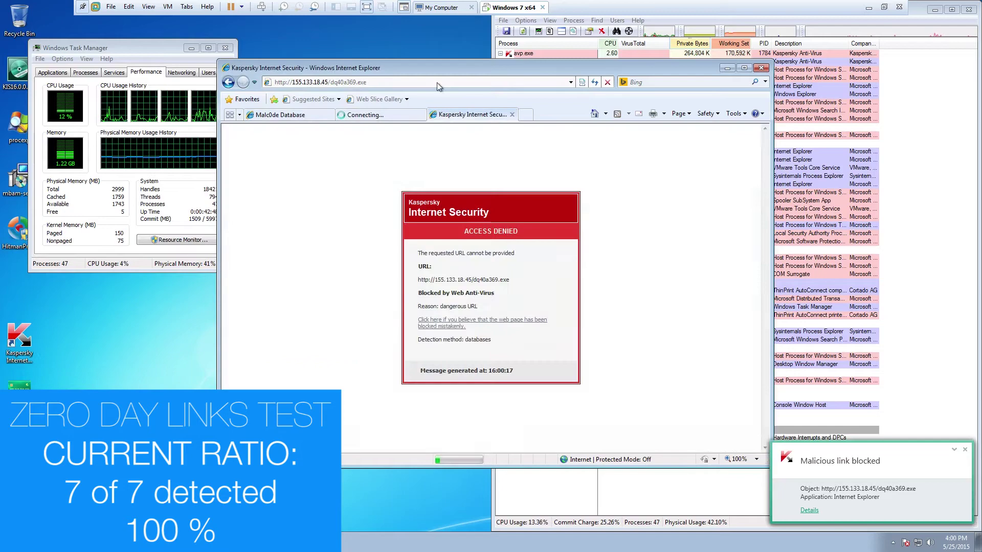
pyautogui.click(511, 114)
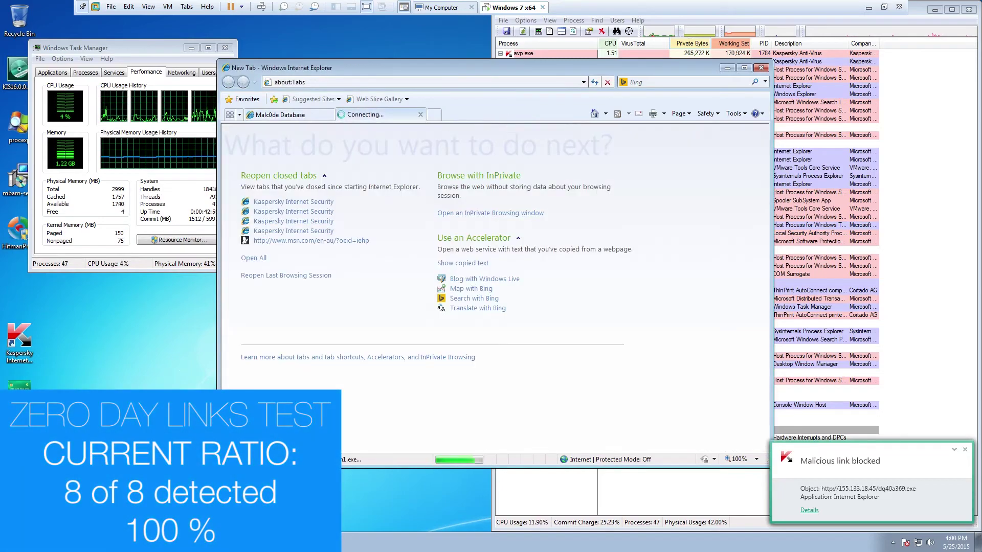
# Back on the Malc0de list, select the TorrentInjectorSmart.exe link in a fresh tab.
pyautogui.hotkey('ctrl', 'Tab')
pyautogui.scroll(-5, 491, 358)
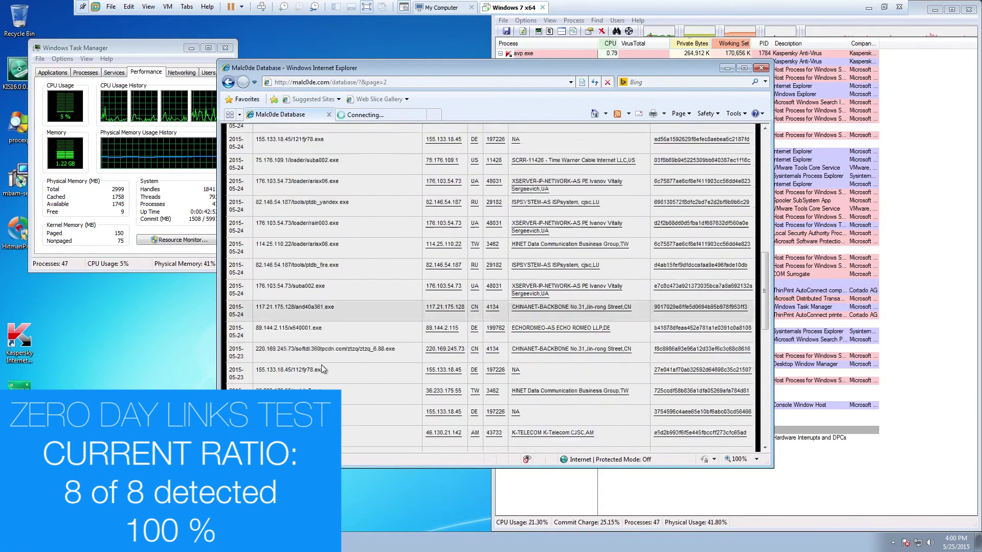
pyautogui.moveTo(378, 337); pyautogui.dragTo(250, 334)
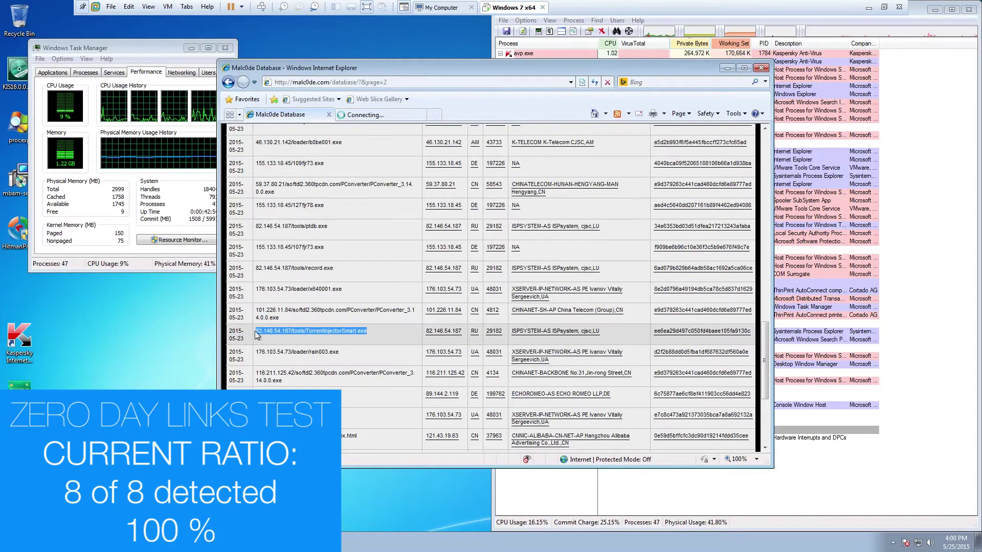
pyautogui.hotkey('ctrl', 't')
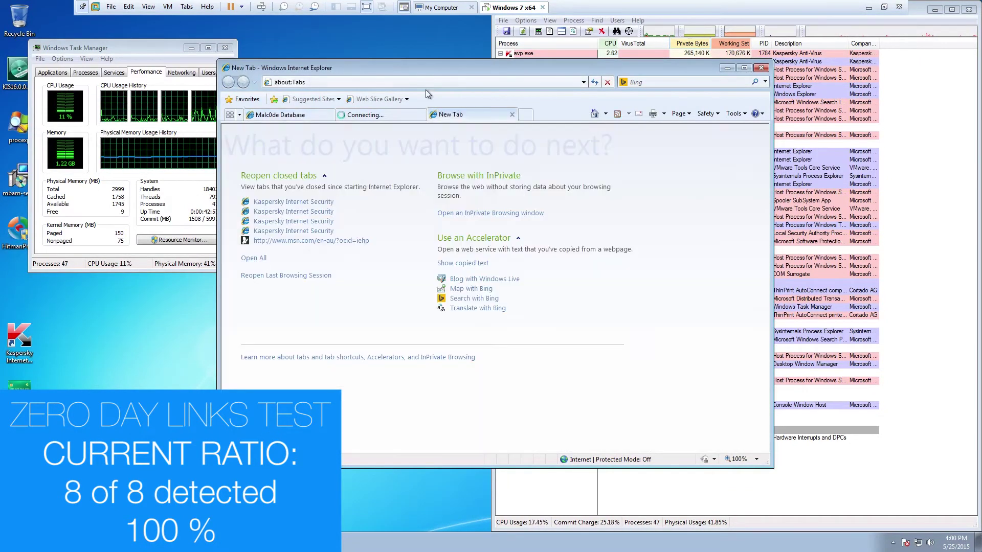
# Load the TorrentInjectorSmart.exe link and try running it, dismissing the administrator prompt.
pyautogui.hotkey('ctrl', 'v')
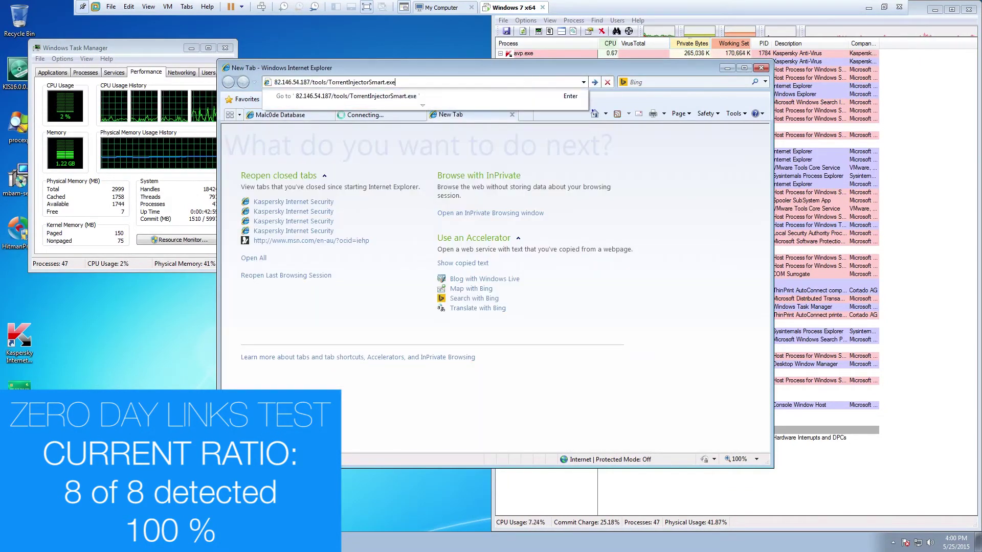
pyautogui.press('Return')
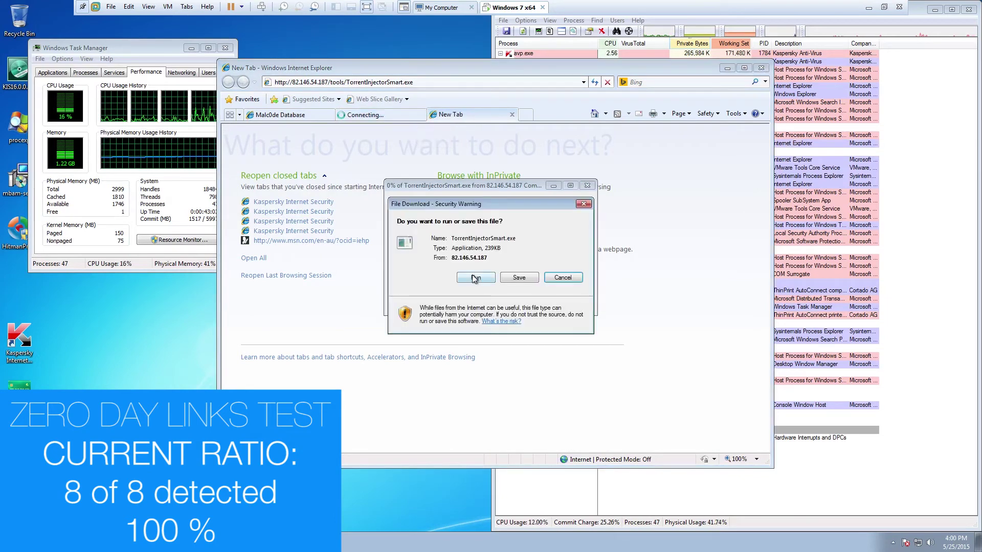
pyautogui.click(475, 278)
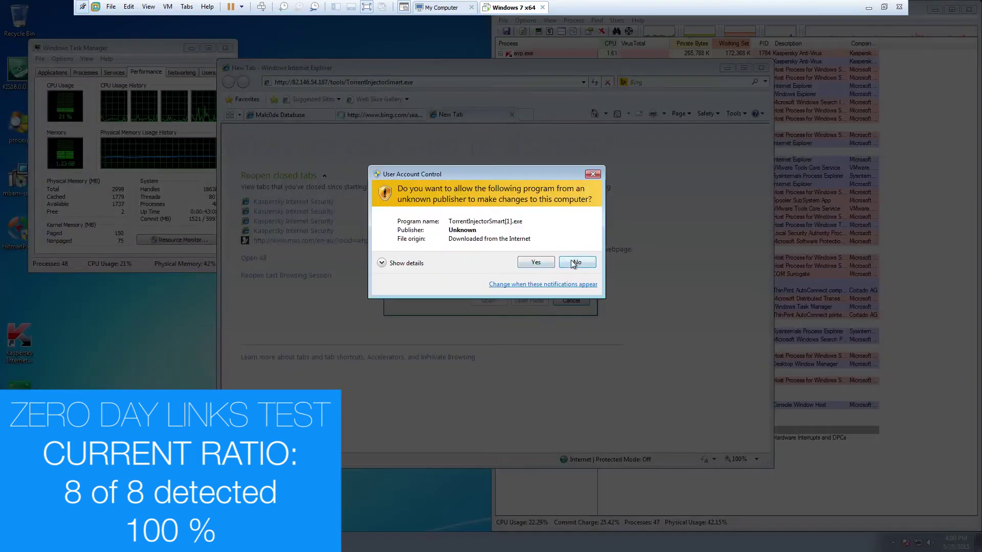
pyautogui.click(573, 261)
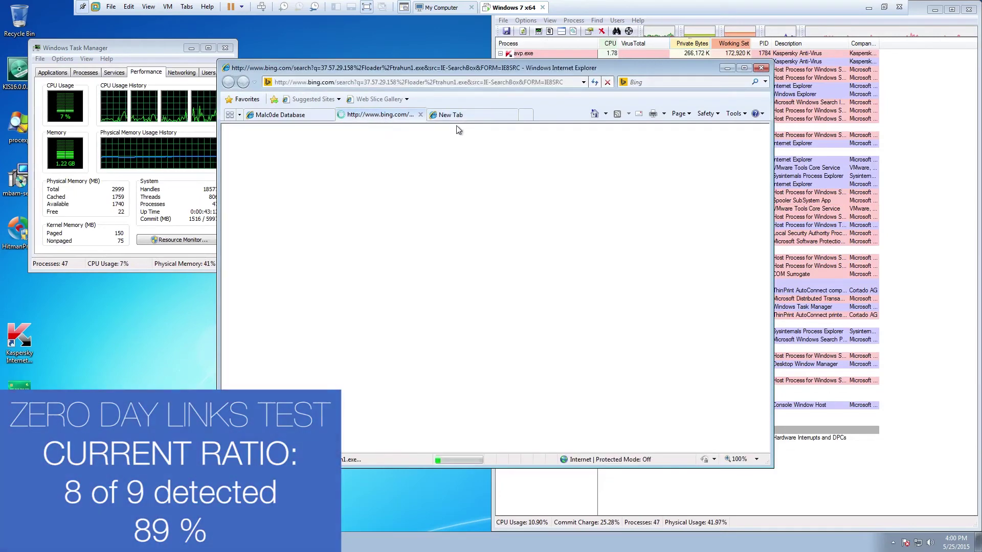
# Reload the link after the browser crash and save TorrentInjectorSmart.exe to the desktop.
pyautogui.hotkey('ctrl', 'v')
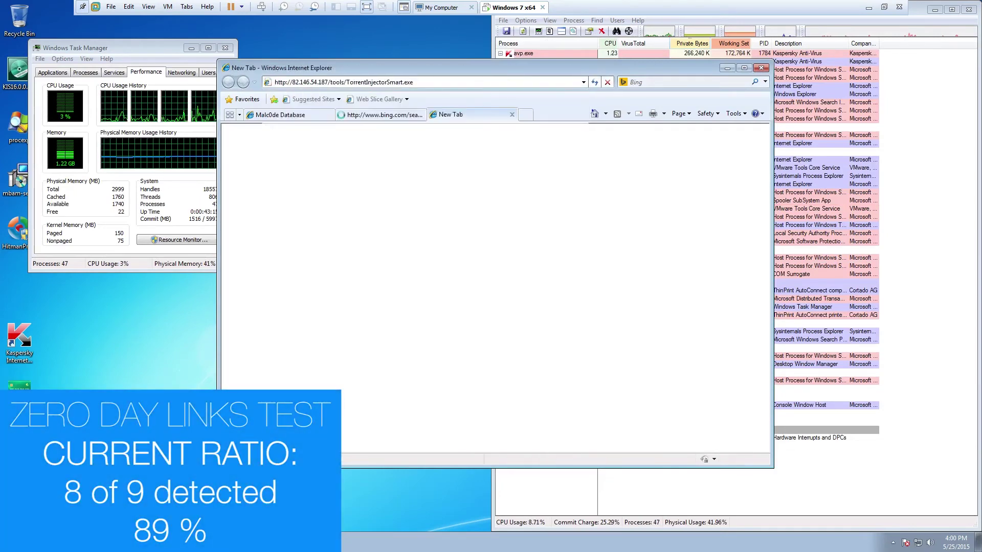
pyautogui.press('Return')
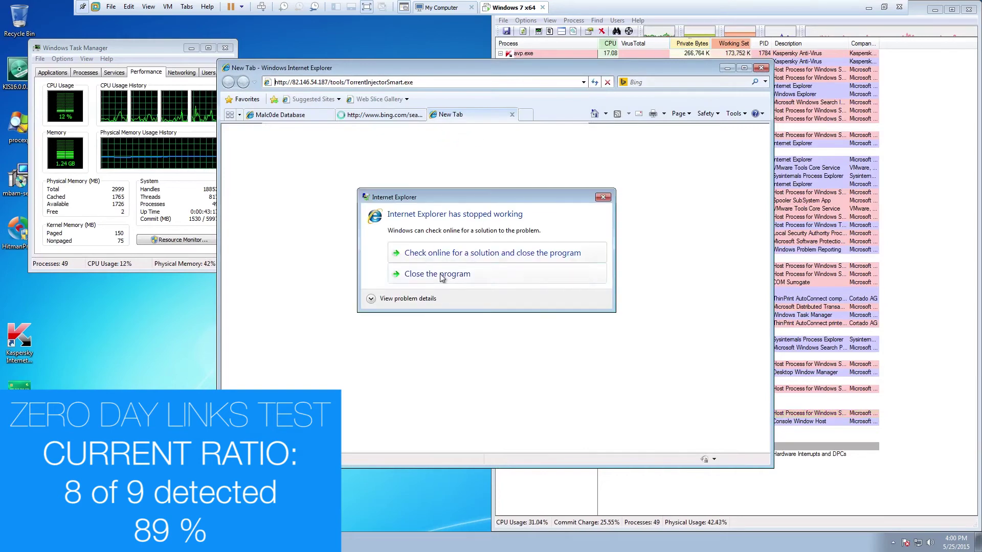
pyautogui.click(441, 277)
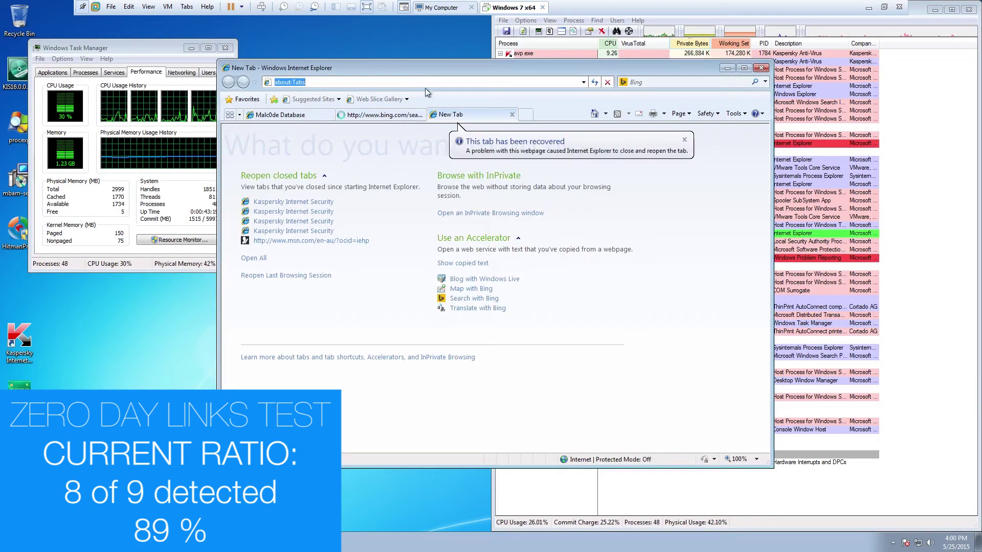
pyautogui.hotkey('ctrl', 'v')
pyautogui.press('Return')
pyautogui.click(505, 281)
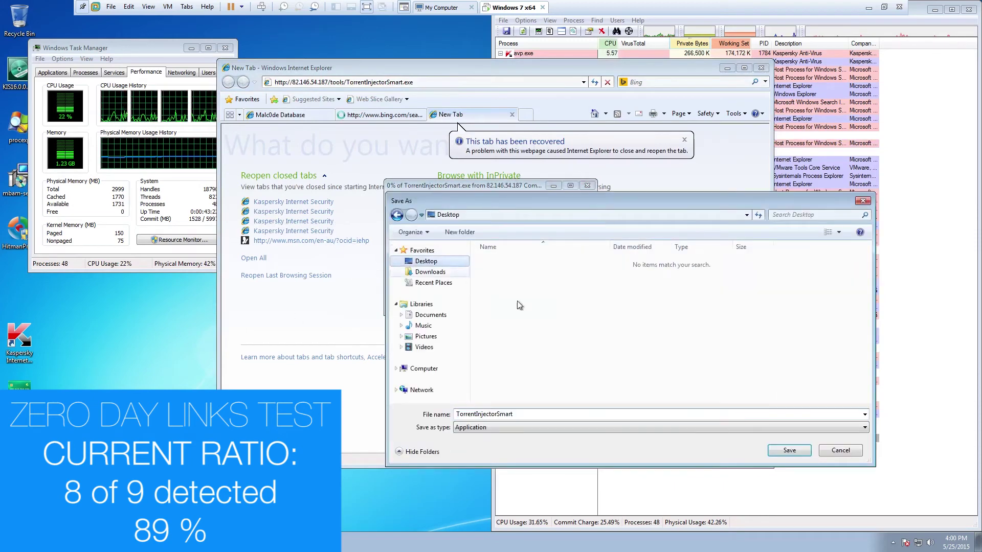
pyautogui.press('Return')
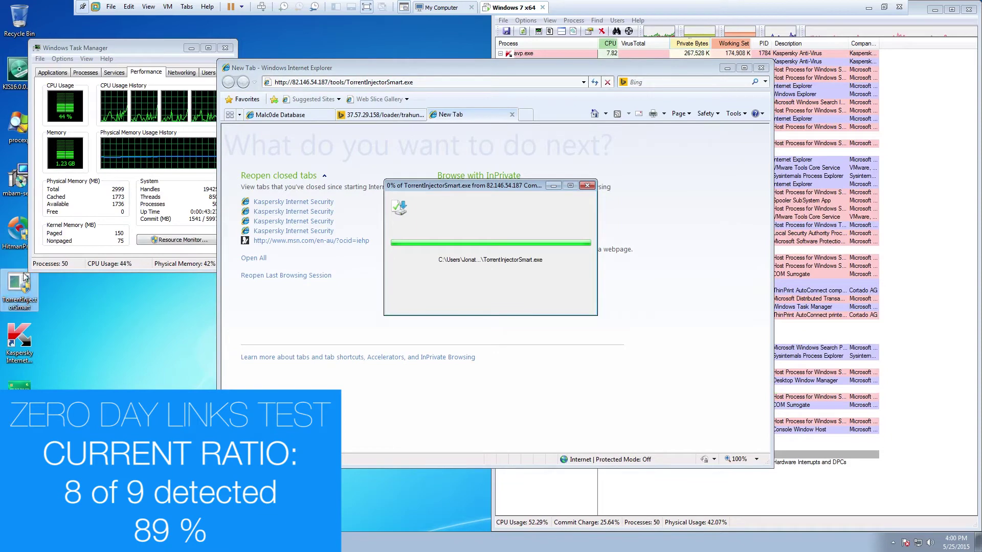
pyautogui.click(386, 119)
# Close the Bing search results tab and return to the Malc0de Database list.
pyautogui.click(386, 115)
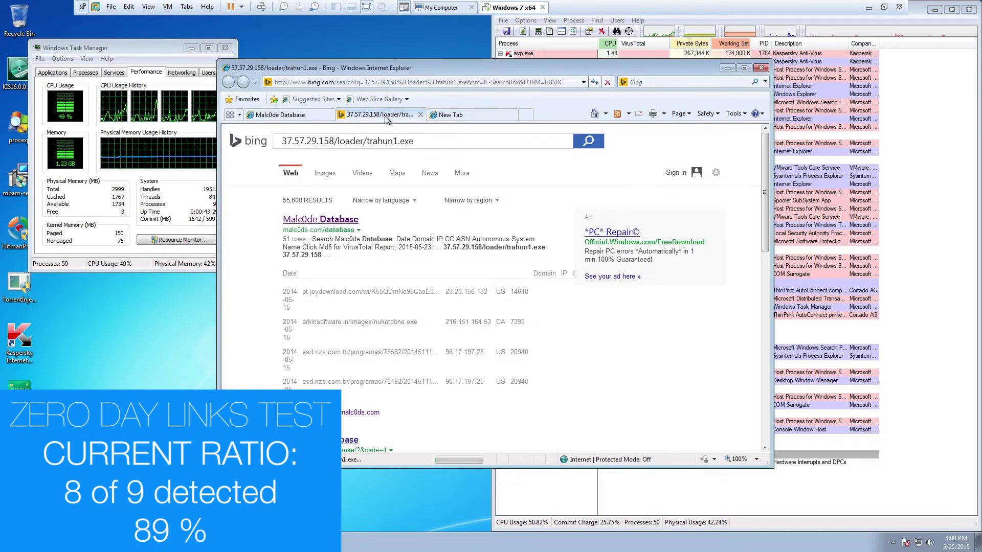
pyautogui.click(419, 115)
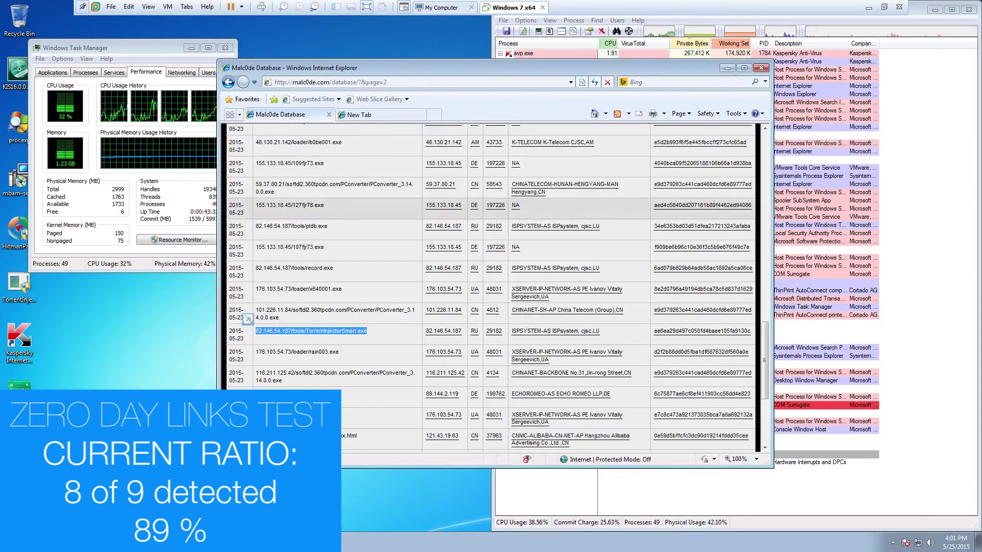
pyautogui.click(19, 286)
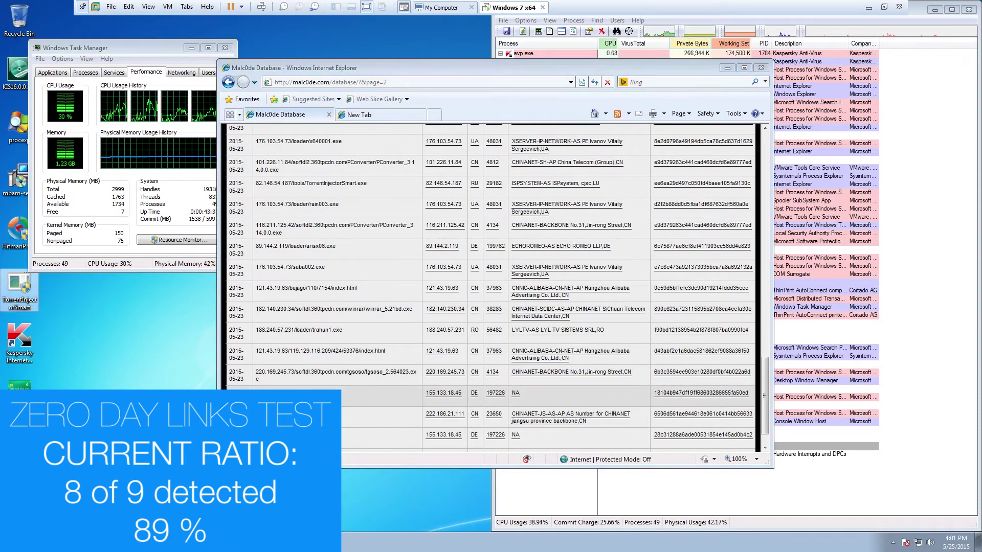
pyautogui.click(286, 393)
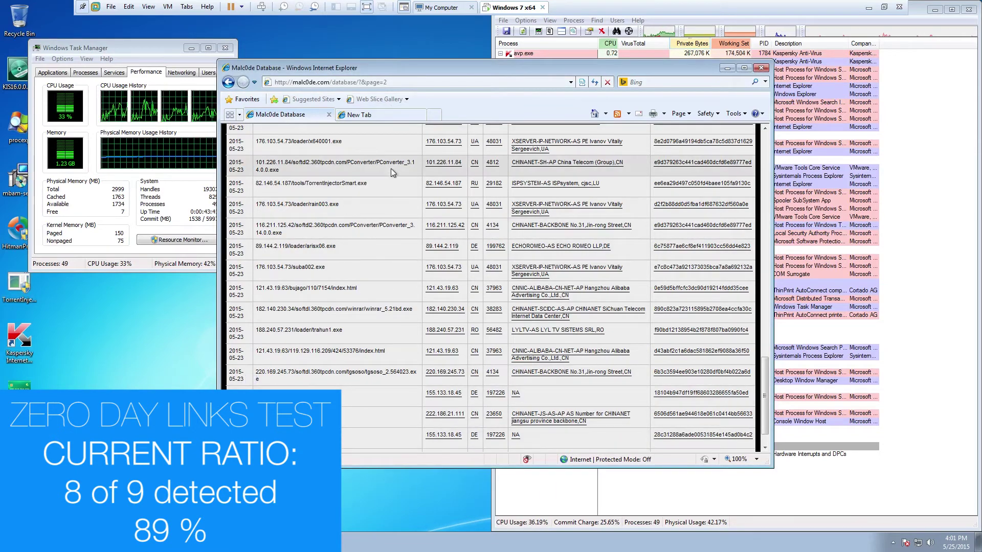
# Load 155.133.18.45/nut40a361.exe, then dismiss the crash message and close the recovered tab.
pyautogui.hotkey('ctrl', 't')
pyautogui.hotkey('ctrl', 'v')
pyautogui.press('Return')
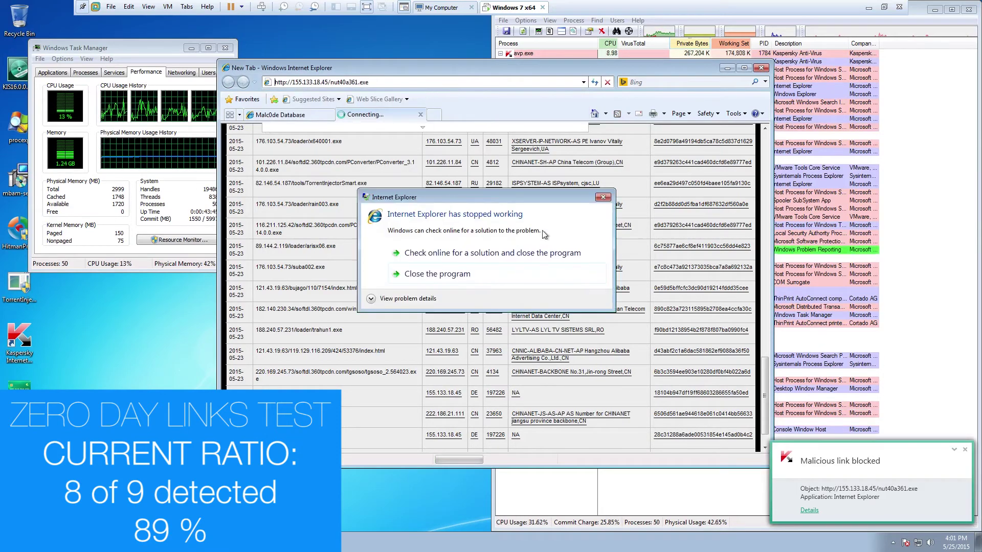
pyautogui.click(603, 198)
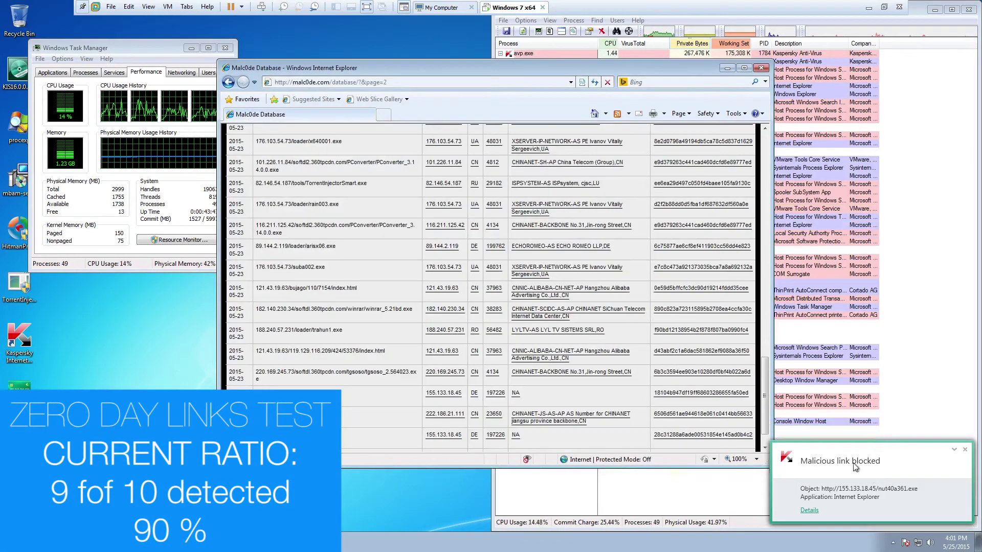
pyautogui.click(69, 346)
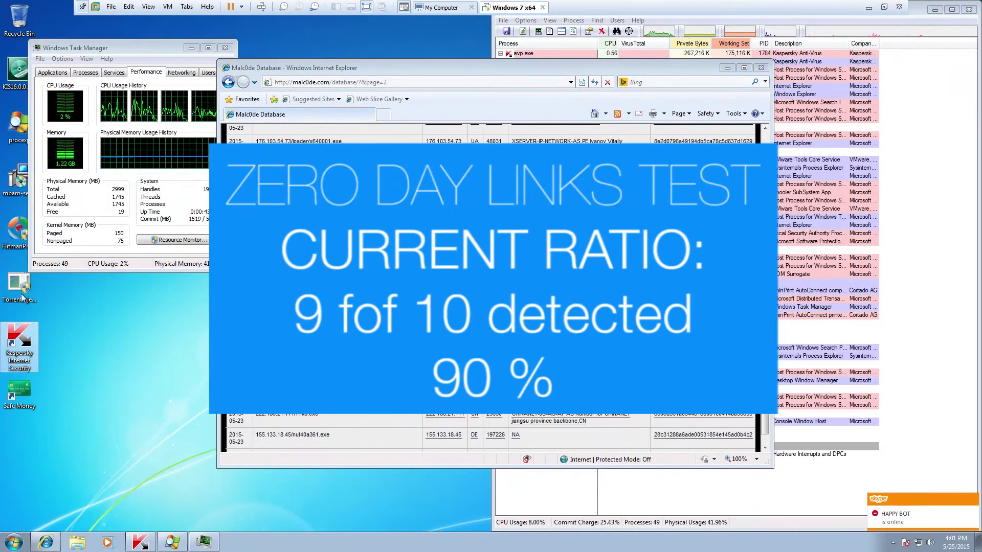
# Run the TorrentInjectorSmart sample from the desktop, allowing it through UAC.
pyautogui.moveTo(19, 289); pyautogui.dragTo(119, 392)
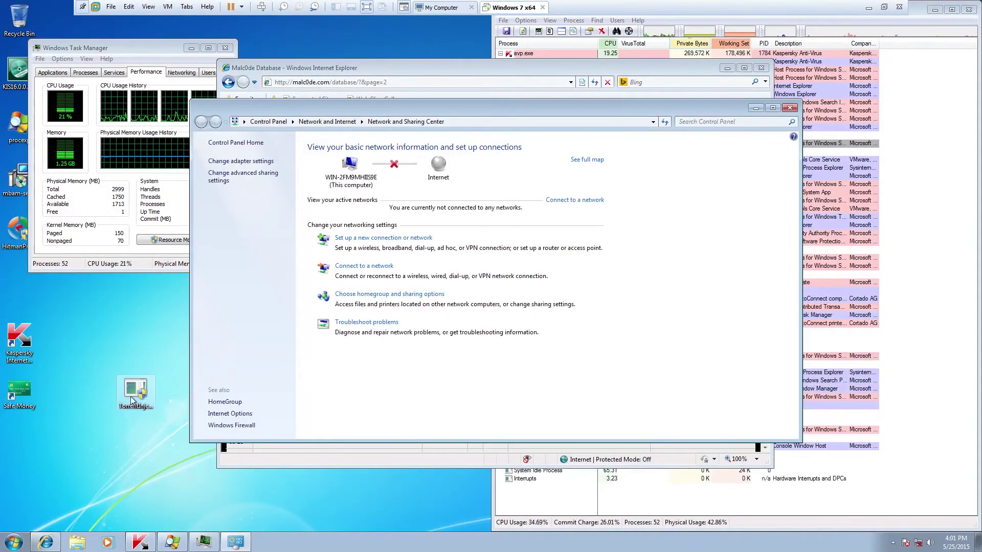
pyautogui.doubleClick(120, 411)
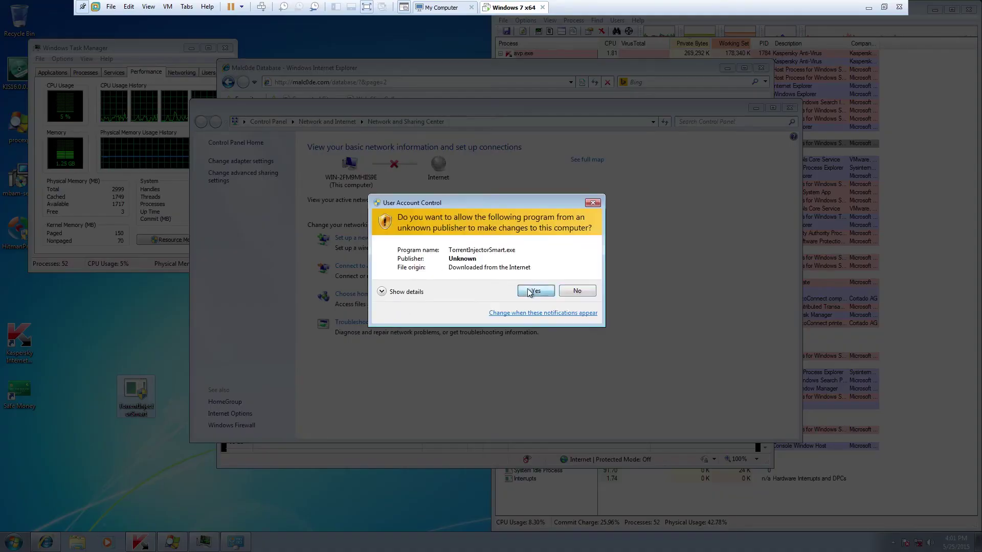
pyautogui.click(532, 290)
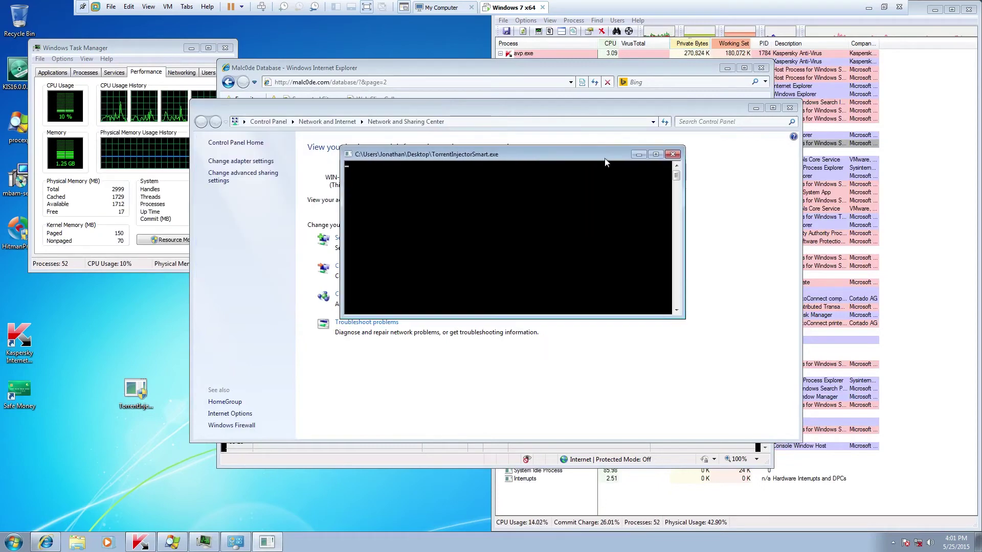
# Open Kaspersky's additional tools and Process Explorer's system I/O activity graphs.
pyautogui.click(893, 542)
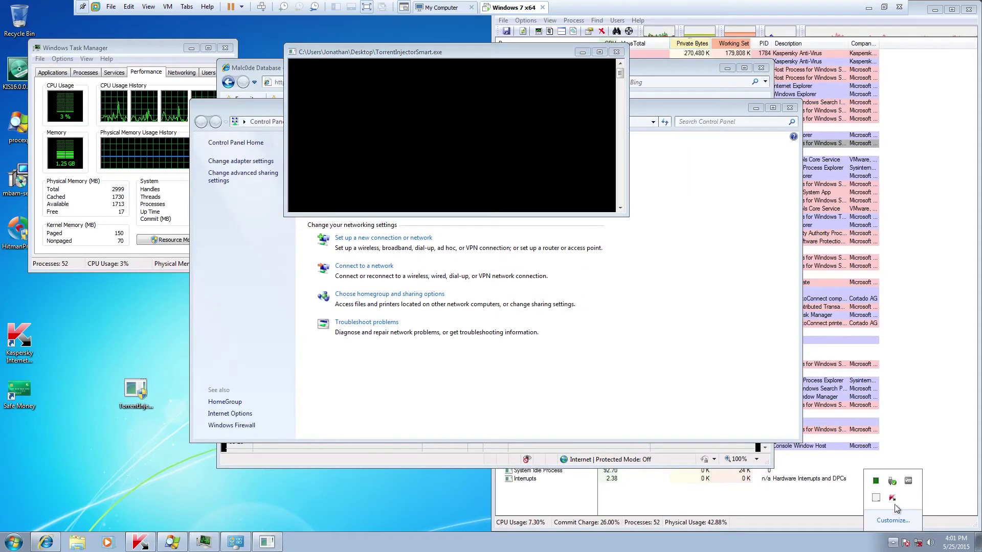
pyautogui.click(893, 497)
pyautogui.moveTo(489, 55); pyautogui.dragTo(748, 137)
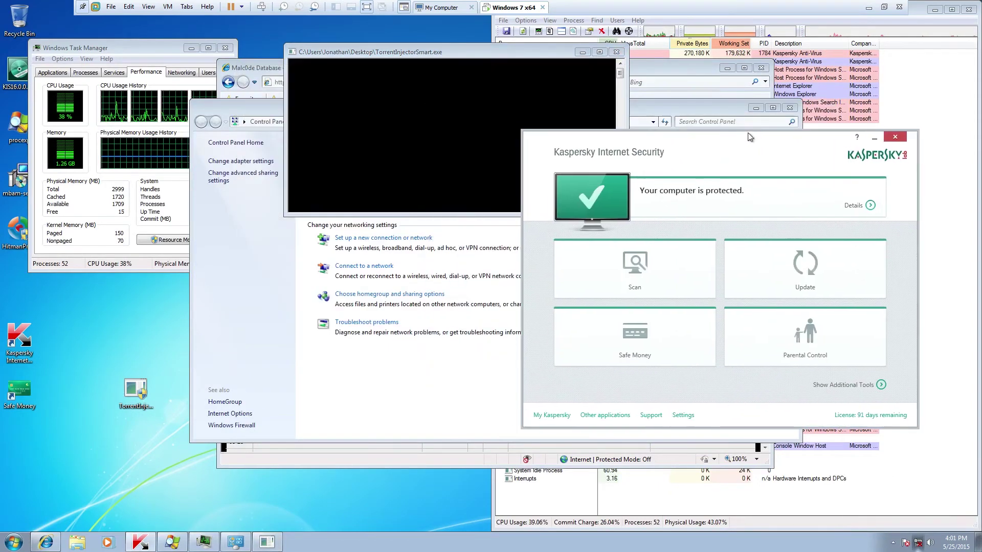
pyautogui.click(870, 385)
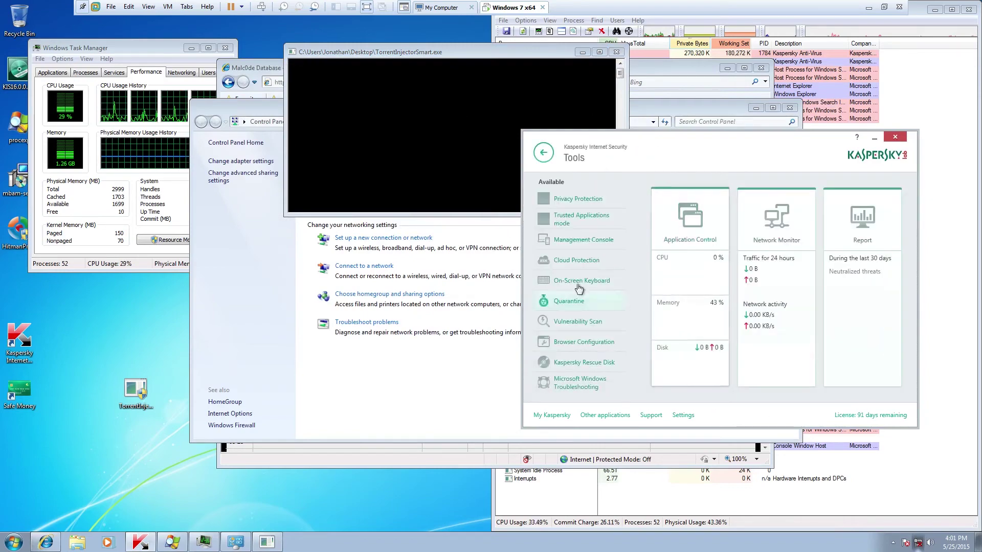
pyautogui.click(415, 132)
pyautogui.click(775, 32)
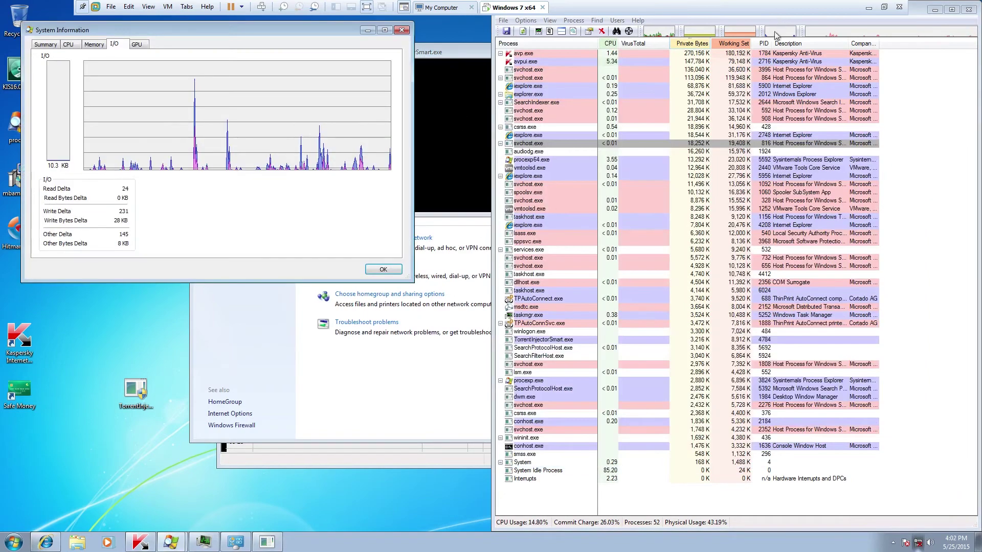
pyautogui.click(918, 543)
# Enable Local Area Connection from the network adapter list in Network and Sharing Center.
pyautogui.click(911, 527)
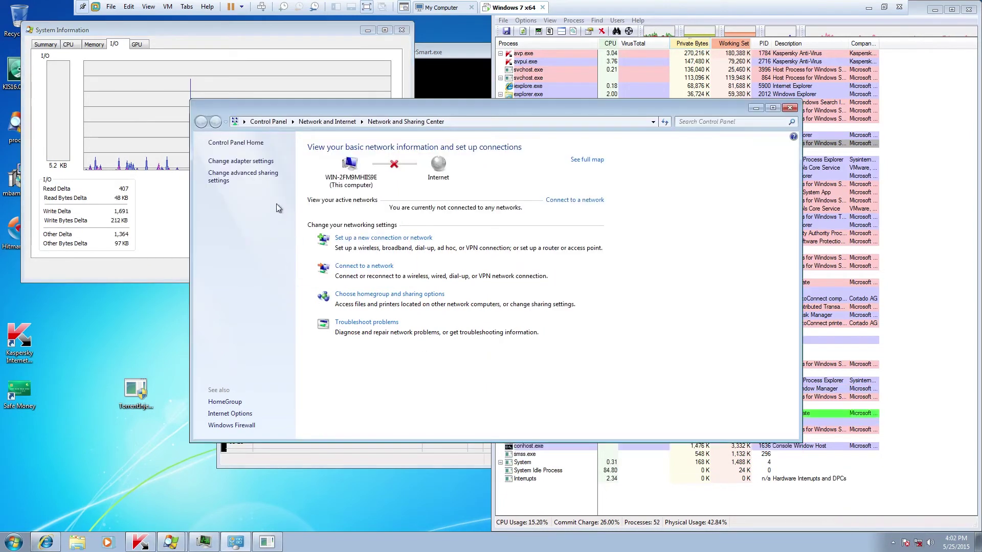
pyautogui.click(251, 162)
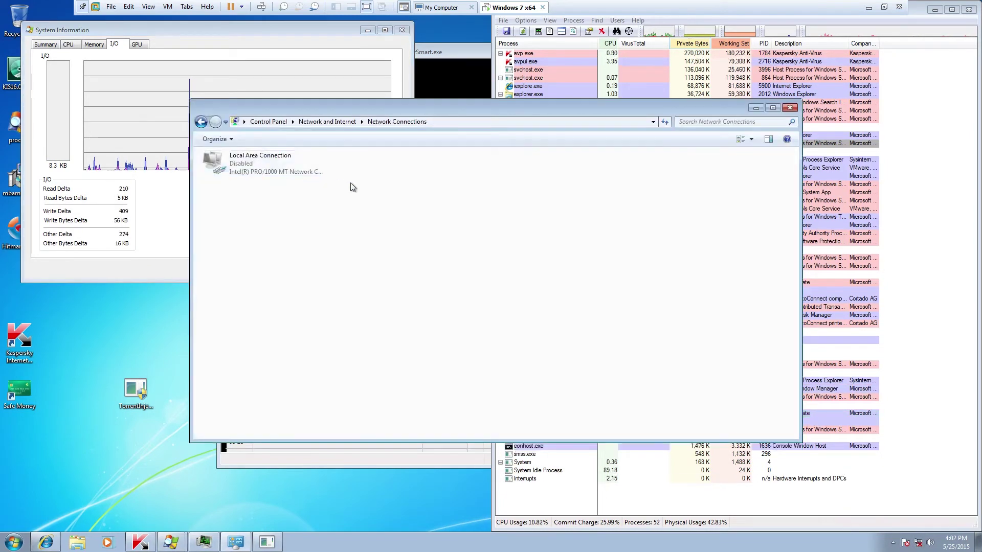
pyautogui.rightClick(284, 161)
pyautogui.click(301, 168)
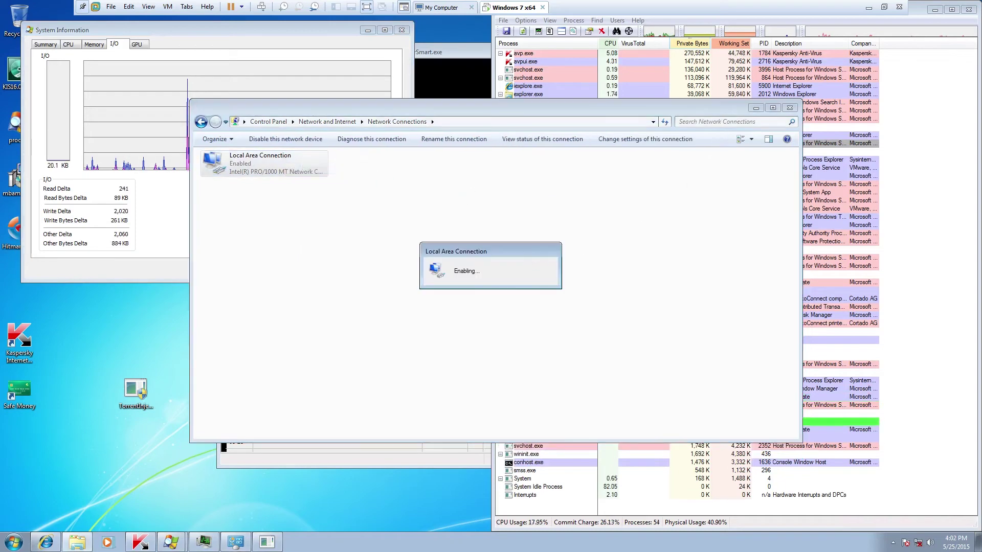
pyautogui.click(747, 225)
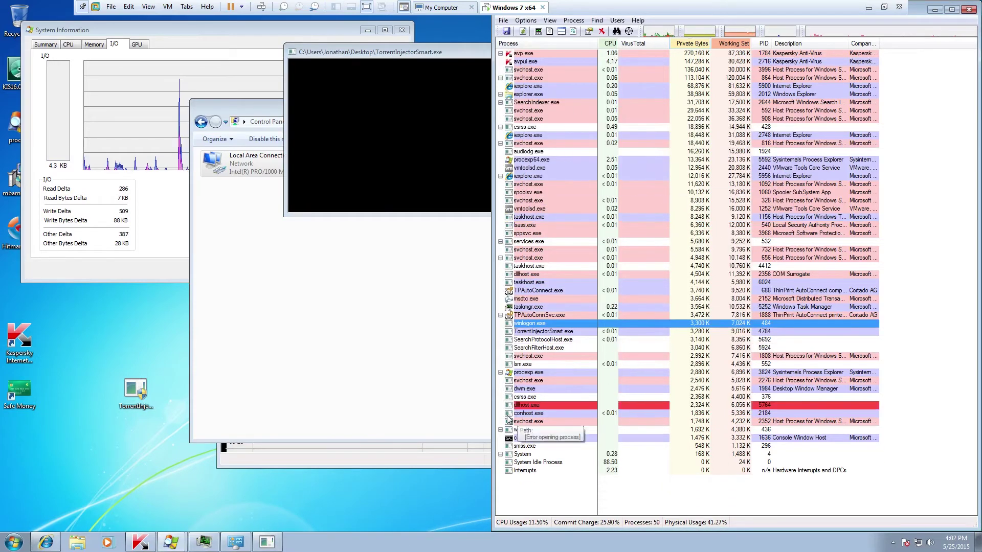
pyautogui.rightClick(550, 333)
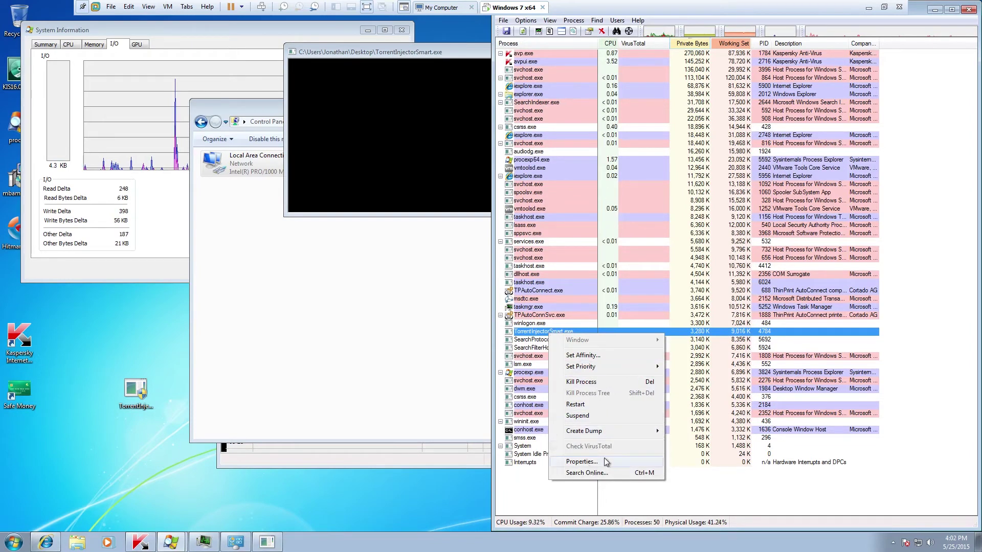
pyautogui.click(683, 333)
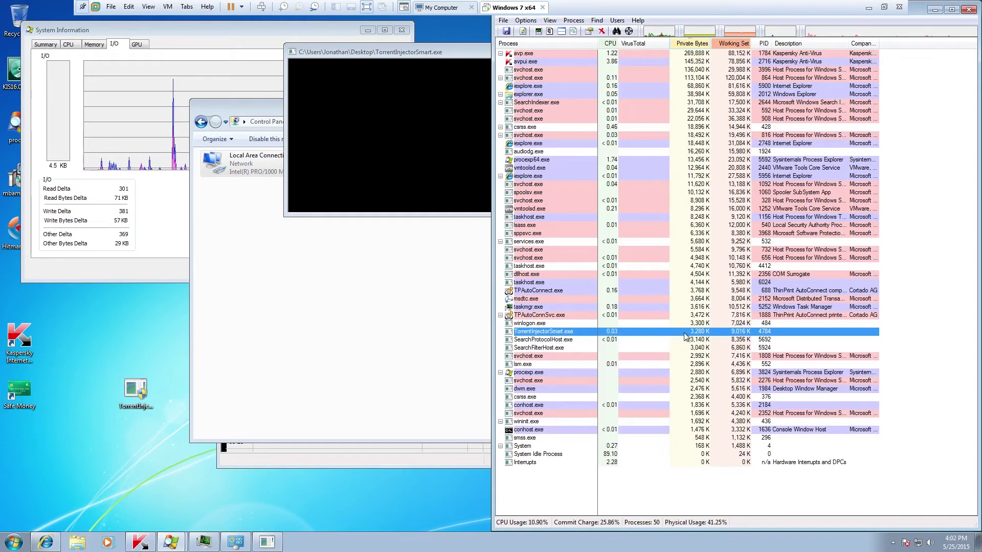
pyautogui.rightClick(657, 45)
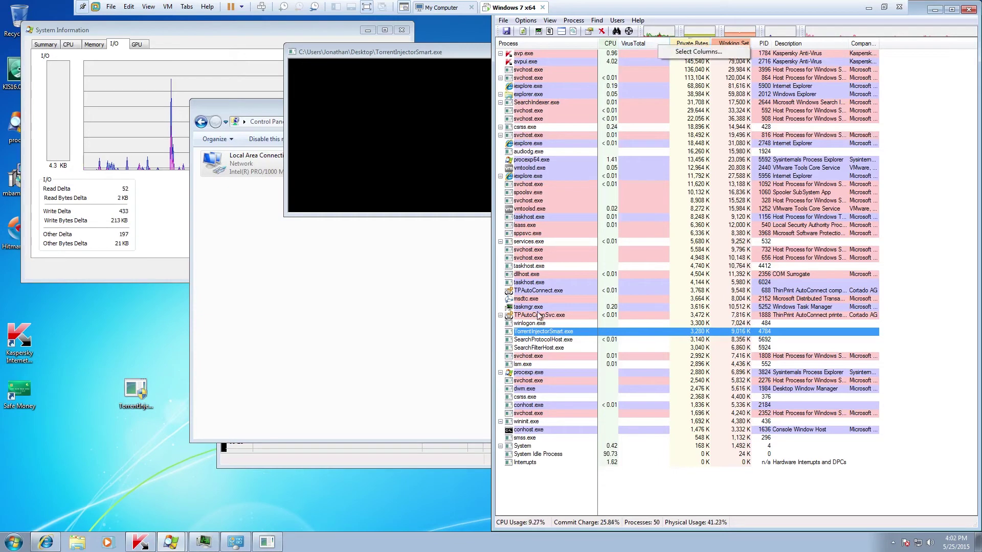
# Go to virustotal.com in Internet Explorer using the 'vi' address suggestion.
pyautogui.click(374, 302)
pyautogui.click(46, 542)
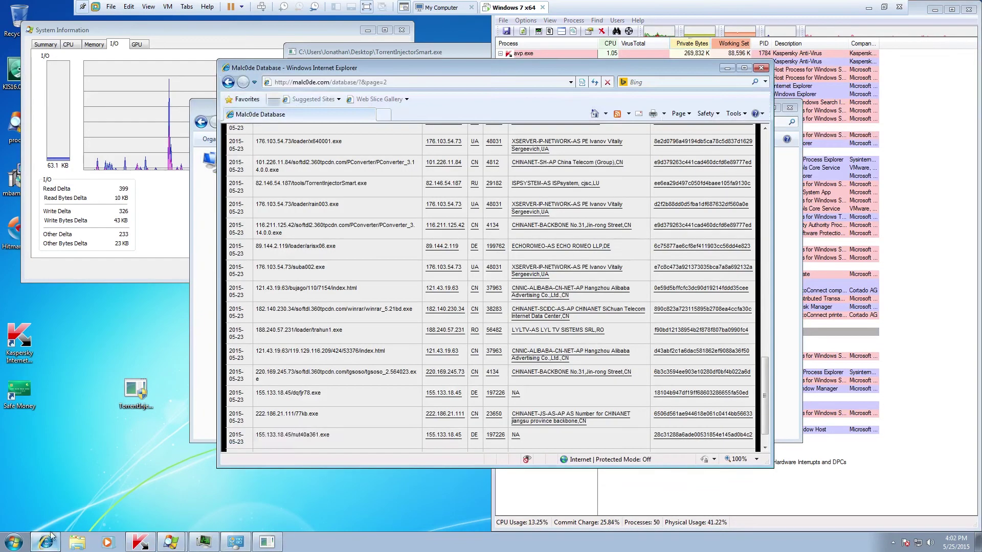
pyautogui.click(384, 82)
pyautogui.write('vir')
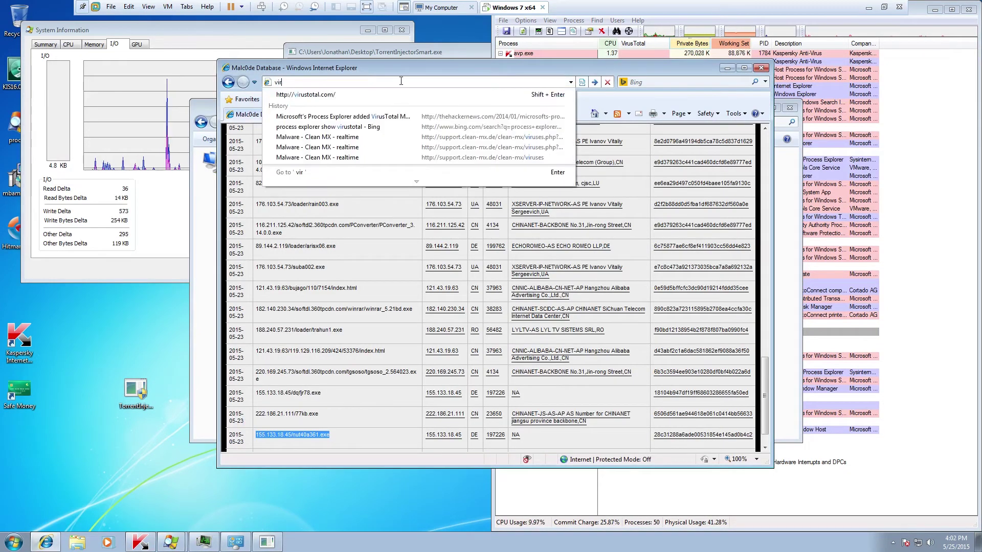
pyautogui.press('Down')
pyautogui.press('Return')
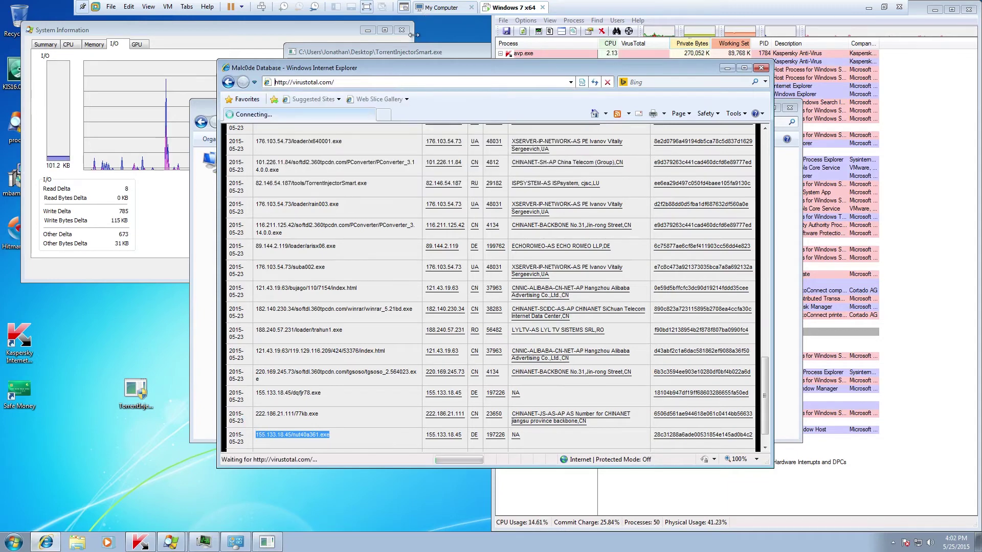
# Drag the TorrentInjectorSmart file onto VirusTotal's file upload field.
pyautogui.click(830, 323)
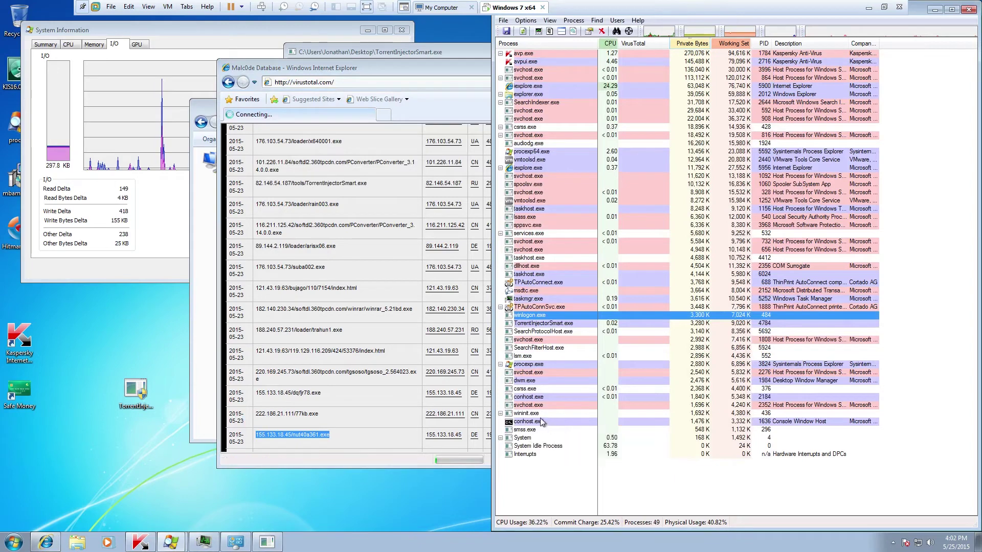
pyautogui.rightClick(563, 323)
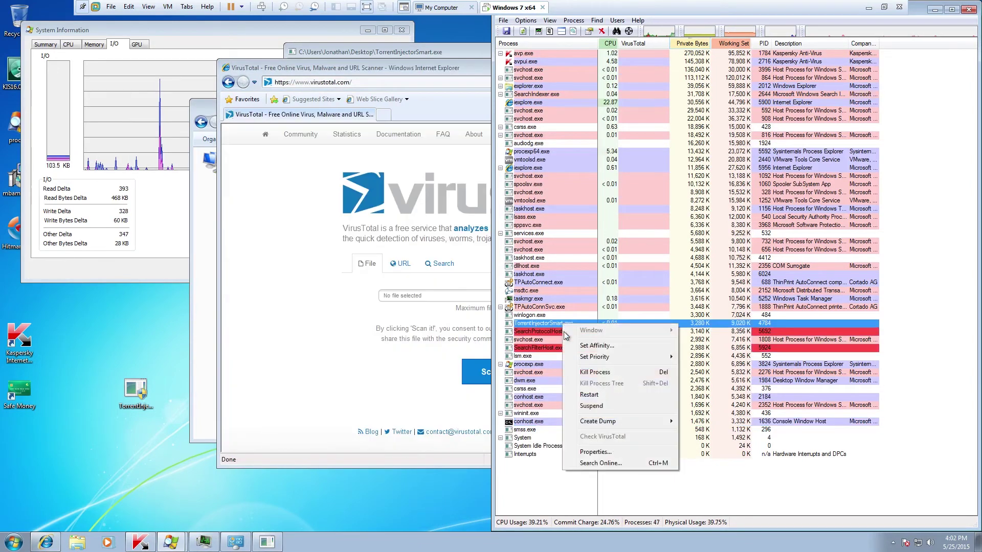
pyautogui.click(409, 358)
pyautogui.moveTo(135, 391); pyautogui.dragTo(557, 296)
pyautogui.click(562, 279)
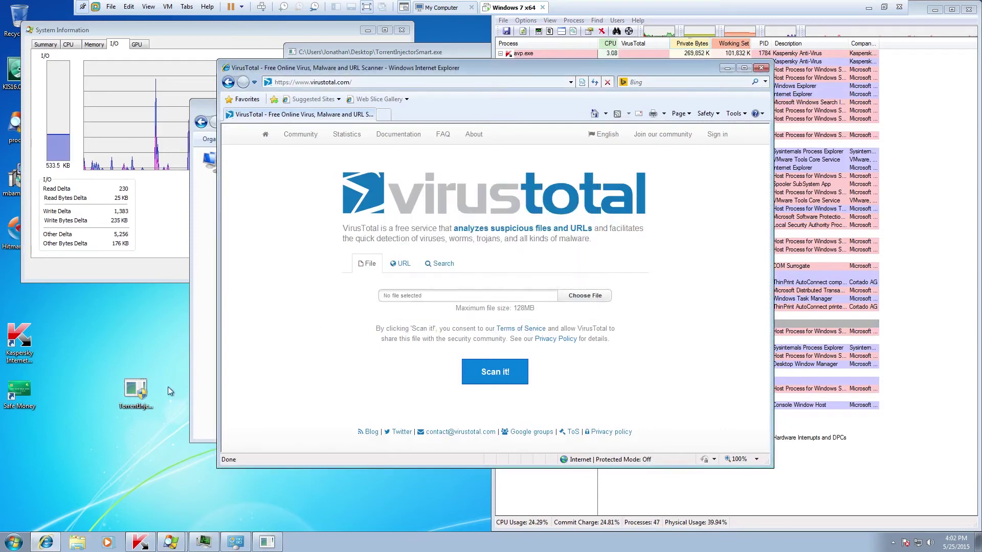
pyautogui.moveTo(135, 389); pyautogui.dragTo(471, 296)
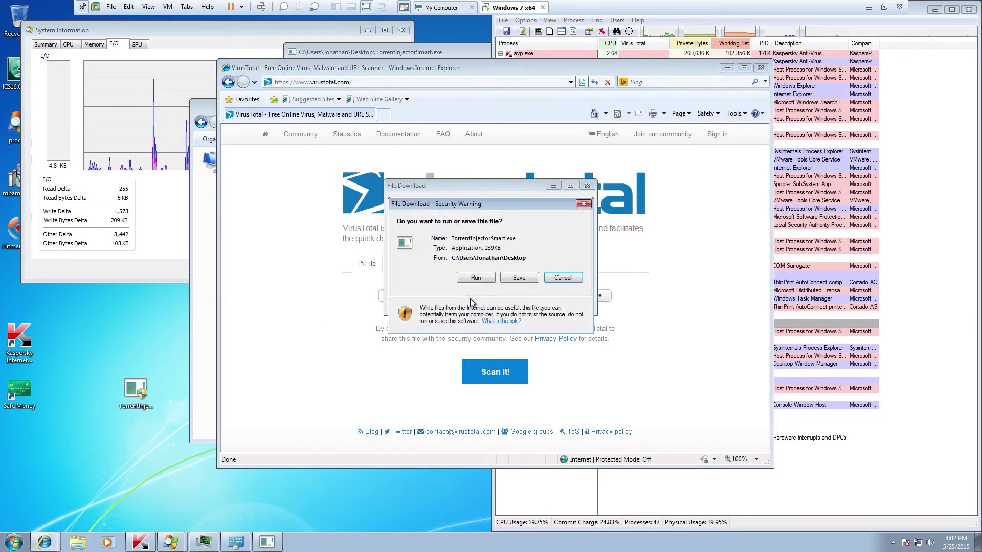
# Submit TorrentInjectorSmart to VirusTotal and keep a spare blank tab beside the results.
pyautogui.click(563, 277)
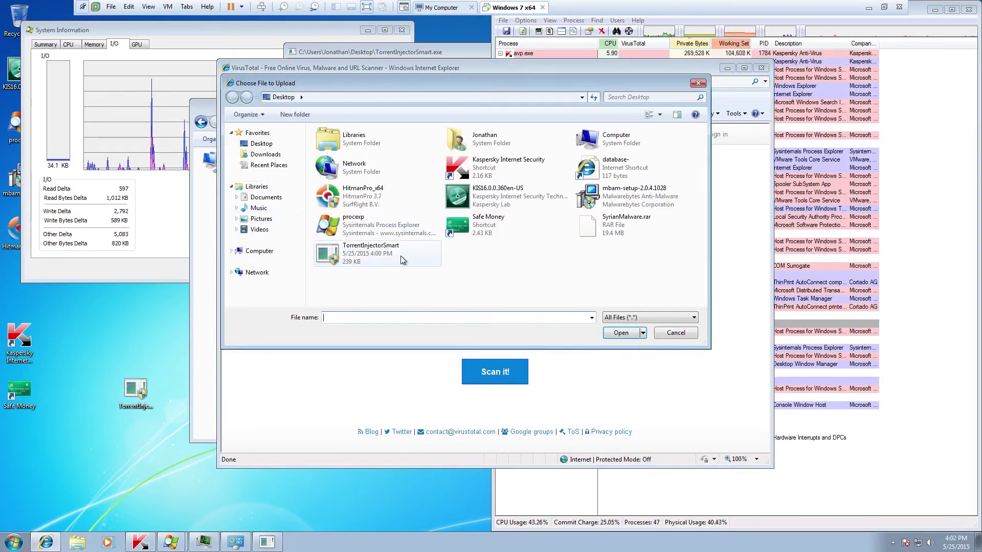
pyautogui.doubleClick(402, 260)
pyautogui.click(510, 376)
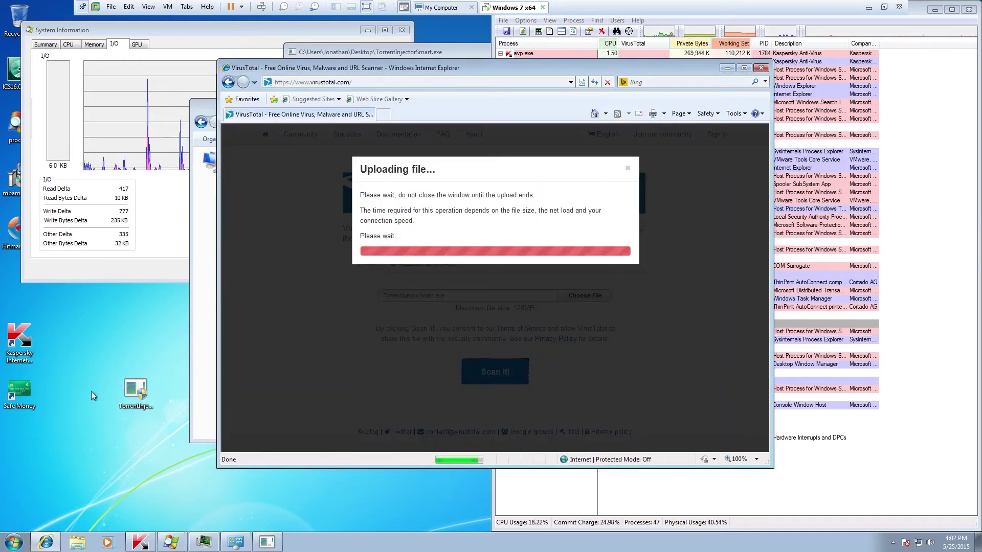
pyautogui.hotkey('ctrl', 't')
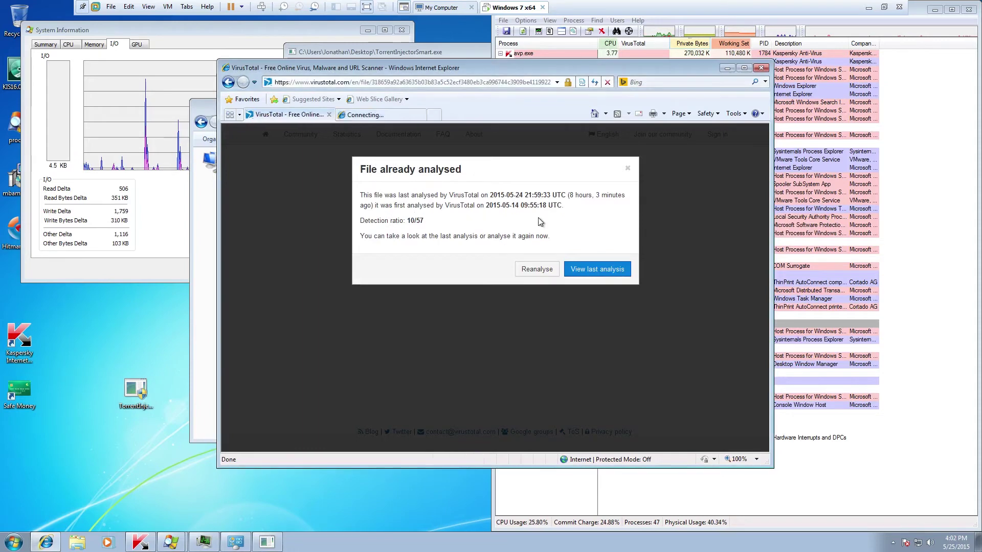
pyautogui.hotkey('ctrl', 'Tab')
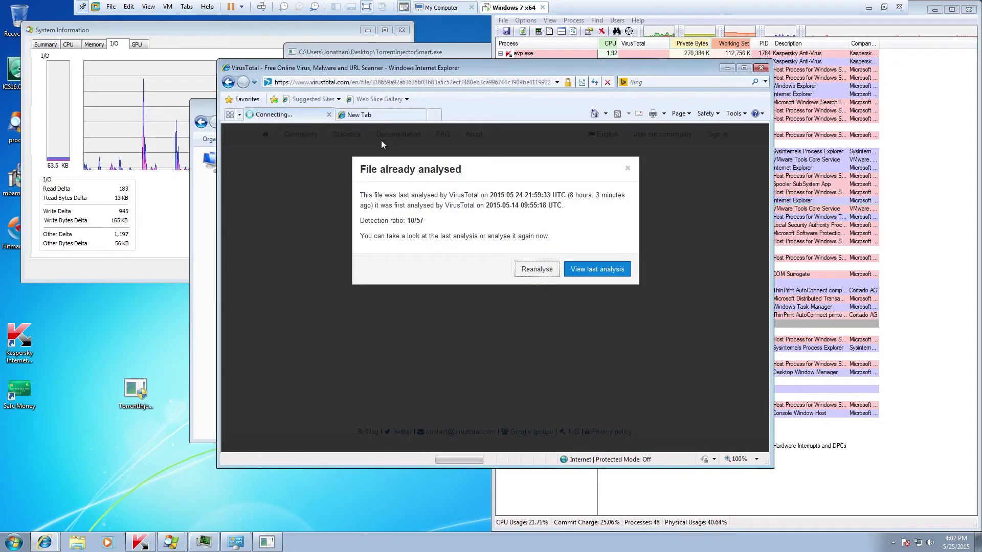
# Search Bing for '7 zip' in the blank tab.
pyautogui.click(404, 120)
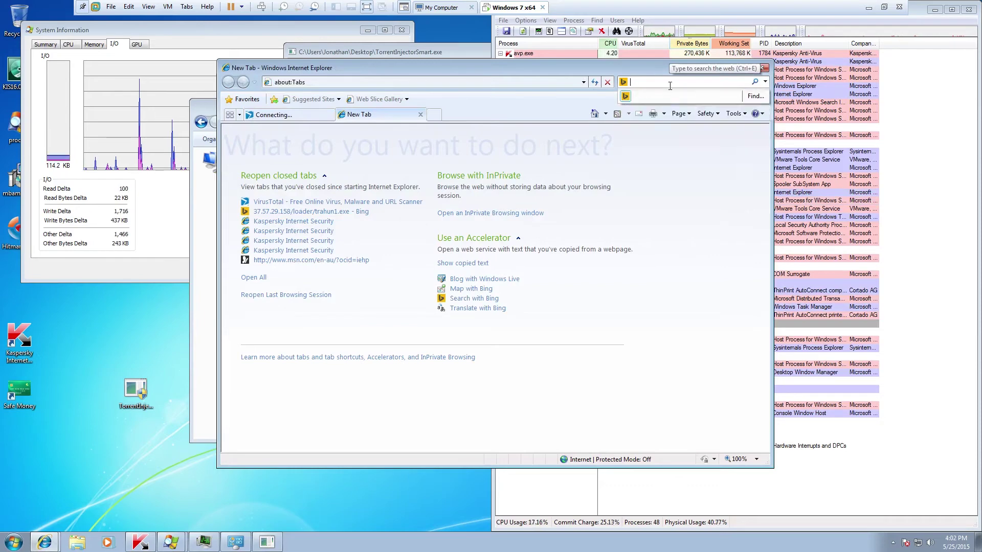
pyautogui.write('7 zip')
pyautogui.press('Return')
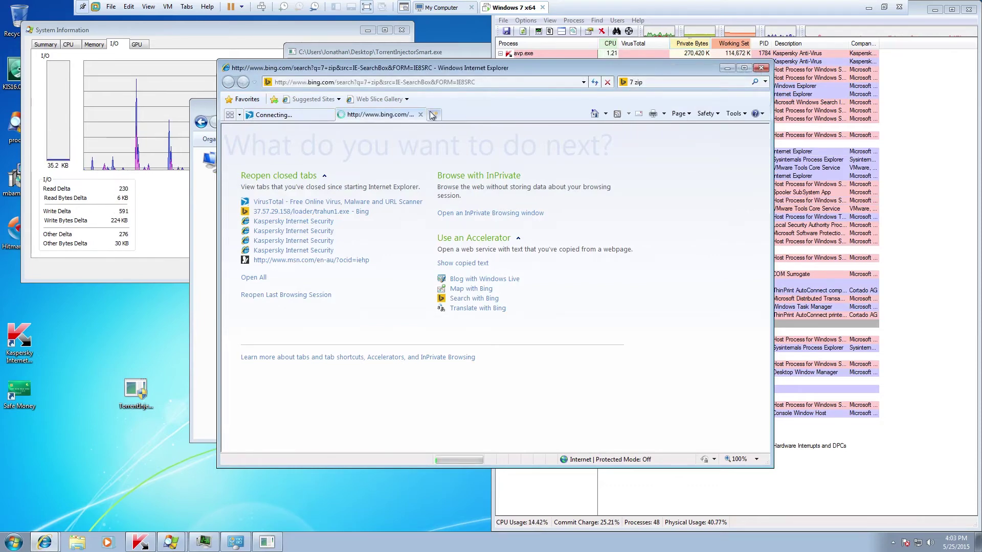
# Review the VirusTotal reanalysis (11/57), including Symantec's WS.Reputation.1 detection.
pyautogui.click(283, 115)
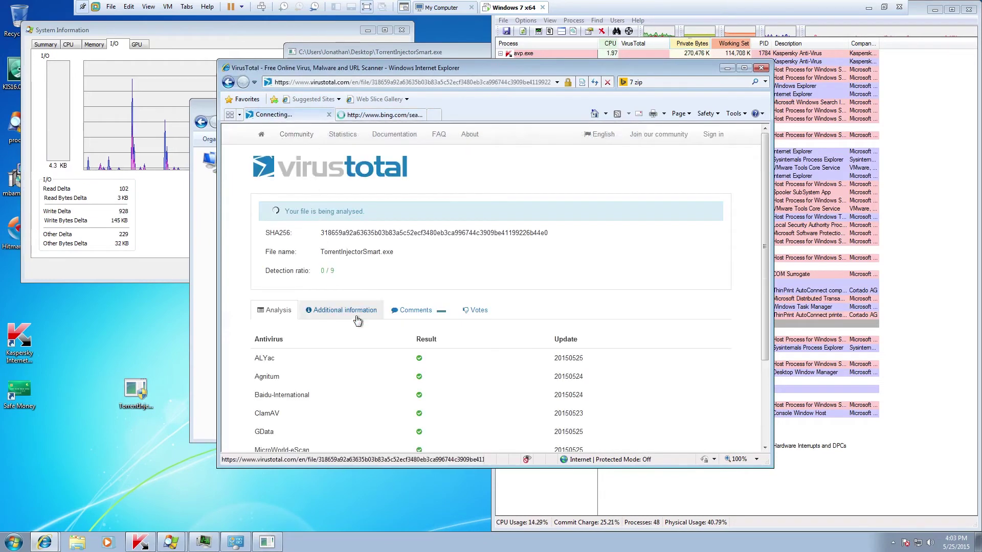
pyautogui.scroll(-2, 397, 392)
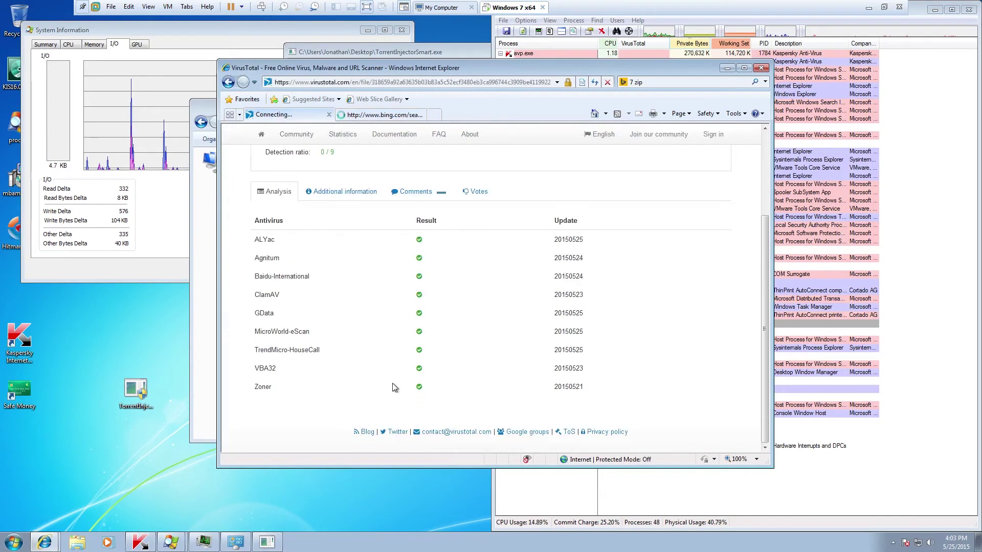
pyautogui.click(402, 116)
pyautogui.click(296, 116)
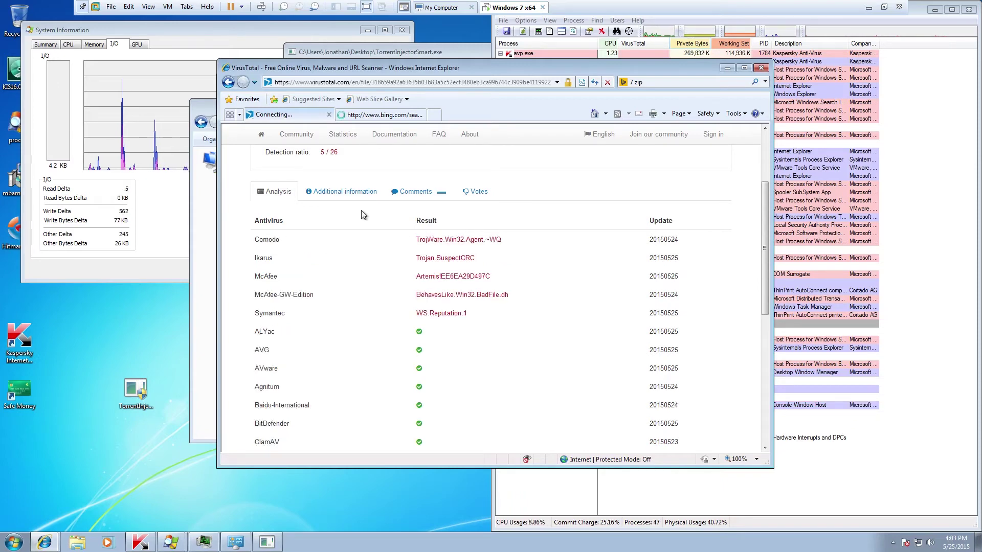
pyautogui.click(379, 114)
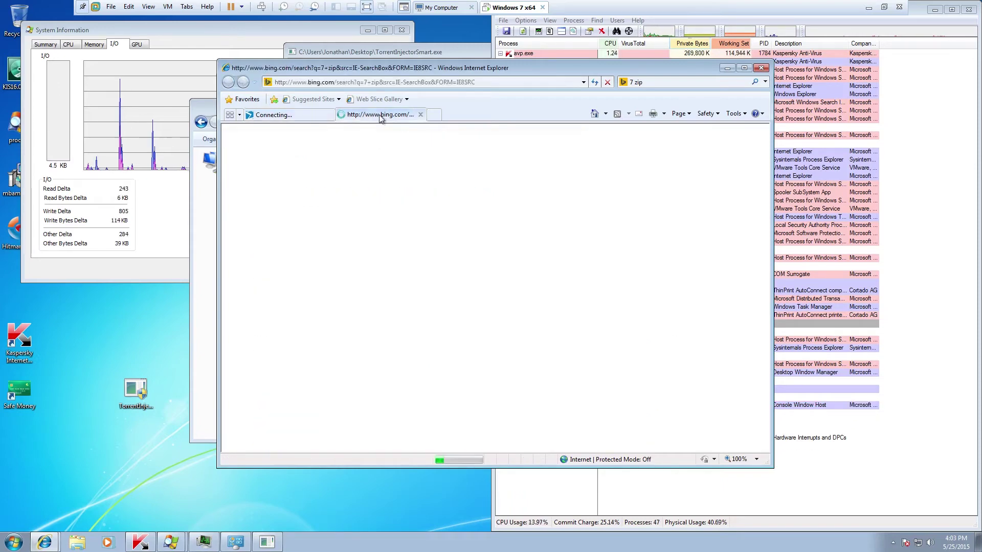
pyautogui.click(287, 118)
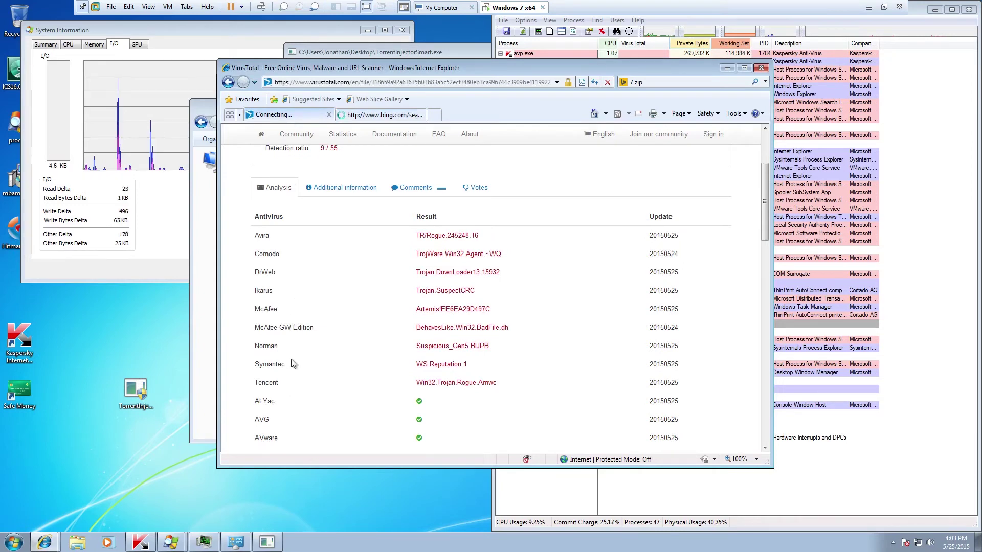
pyautogui.scroll(-7, 292, 360)
pyautogui.scroll(-2, 307, 358)
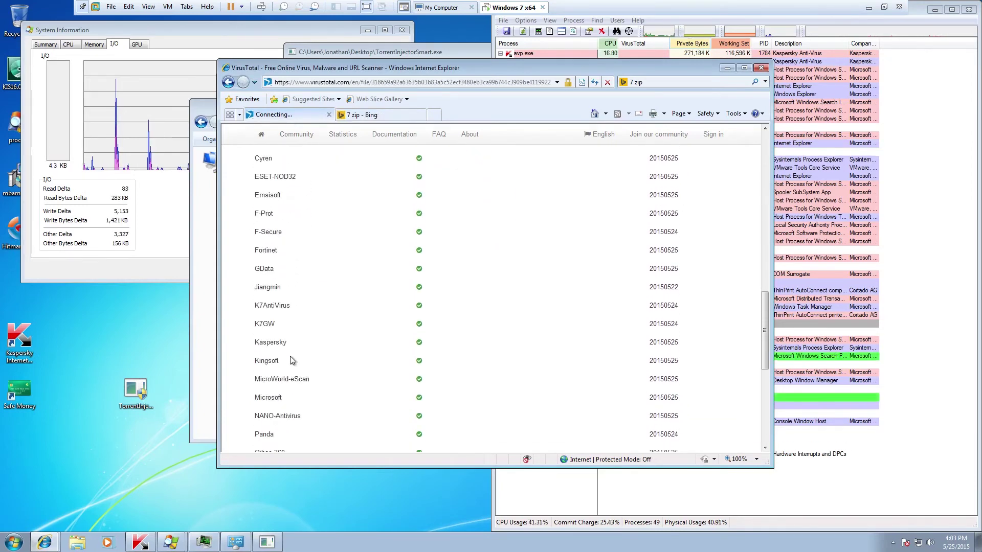
pyautogui.scroll(5, 331, 363)
pyautogui.scroll(6, 433, 273)
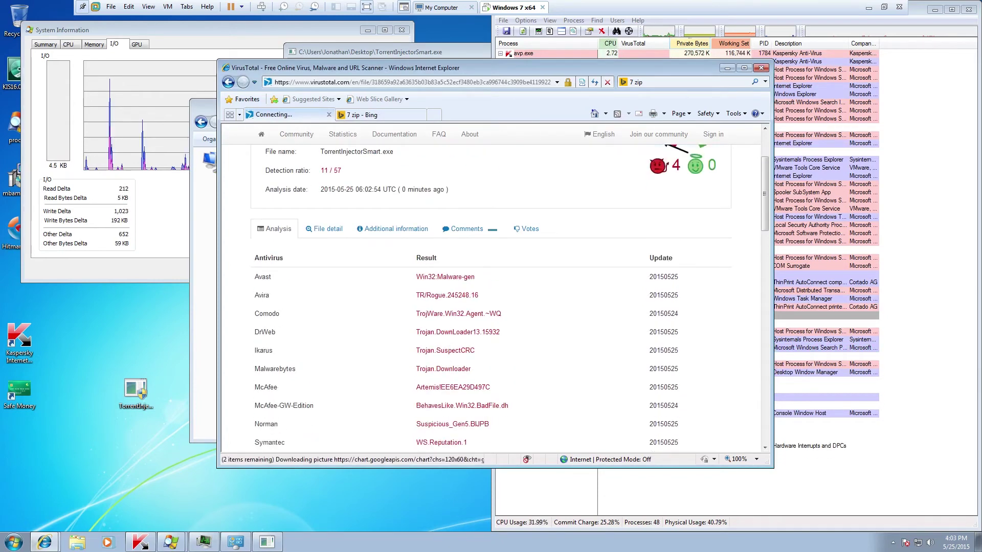
pyautogui.scroll(-2, 450, 397)
pyautogui.scroll(-2, 463, 330)
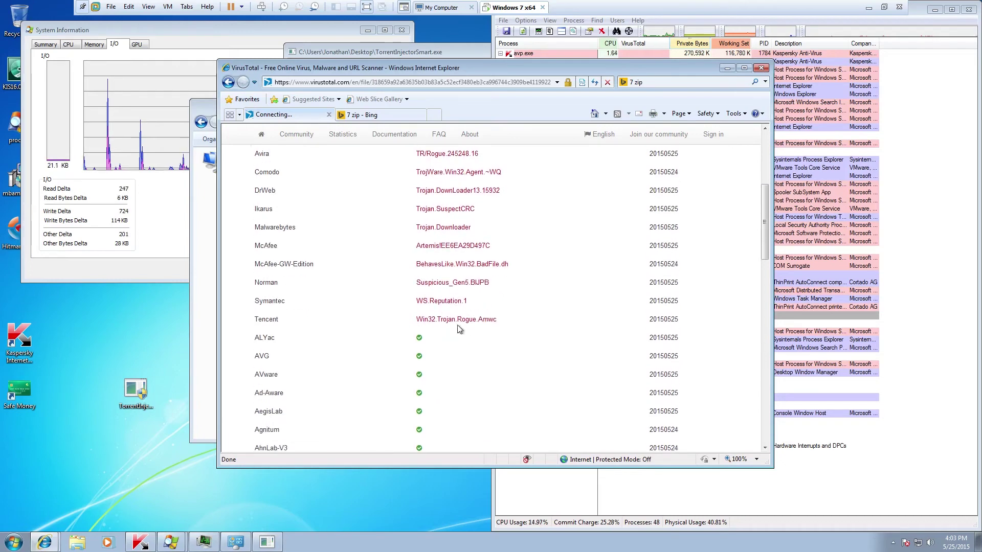
pyautogui.moveTo(415, 300); pyautogui.dragTo(468, 300)
pyautogui.click(505, 319)
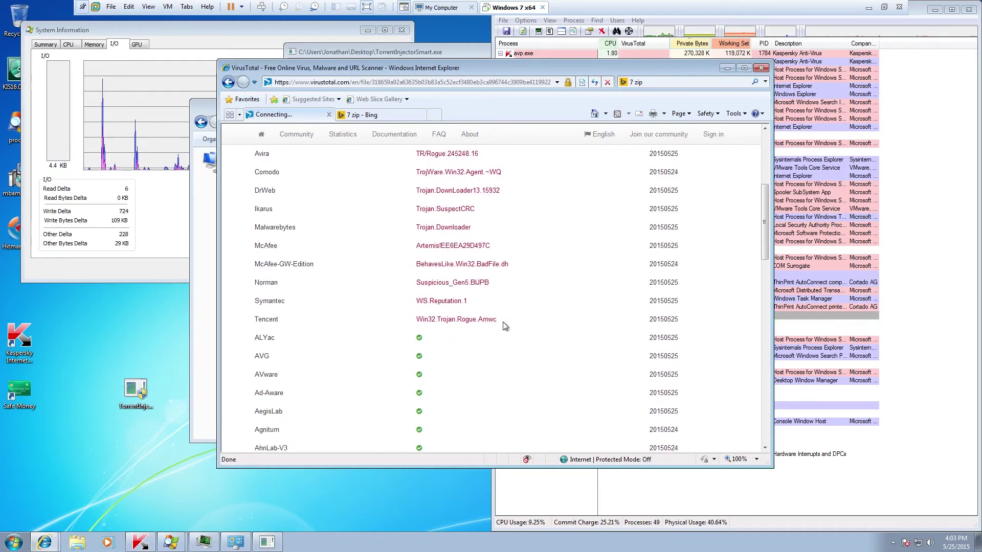
pyautogui.scroll(3, 505, 326)
# Open the 7-Zip official site result, leave VM full-screen, and dismiss the IE crash notice.
pyautogui.click(366, 115)
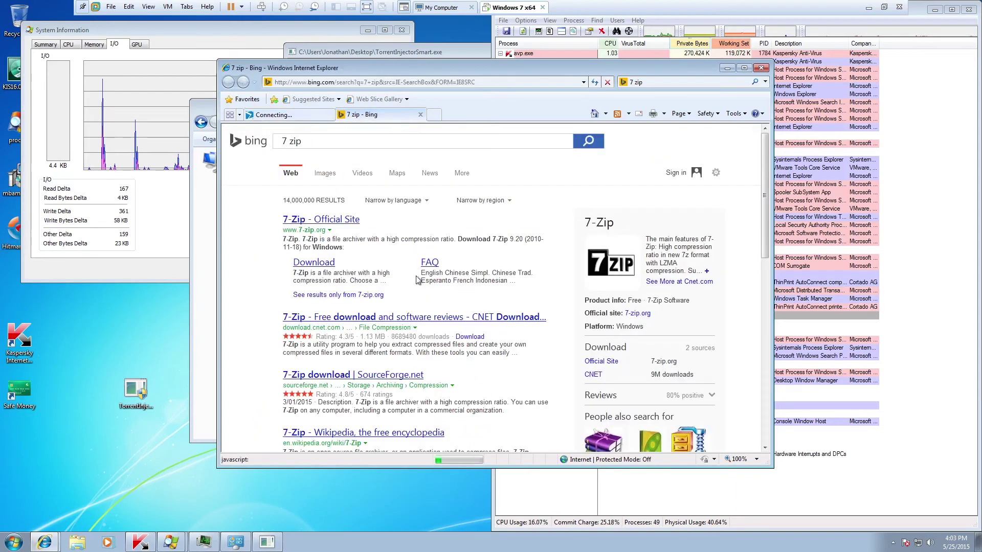
pyautogui.click(350, 219)
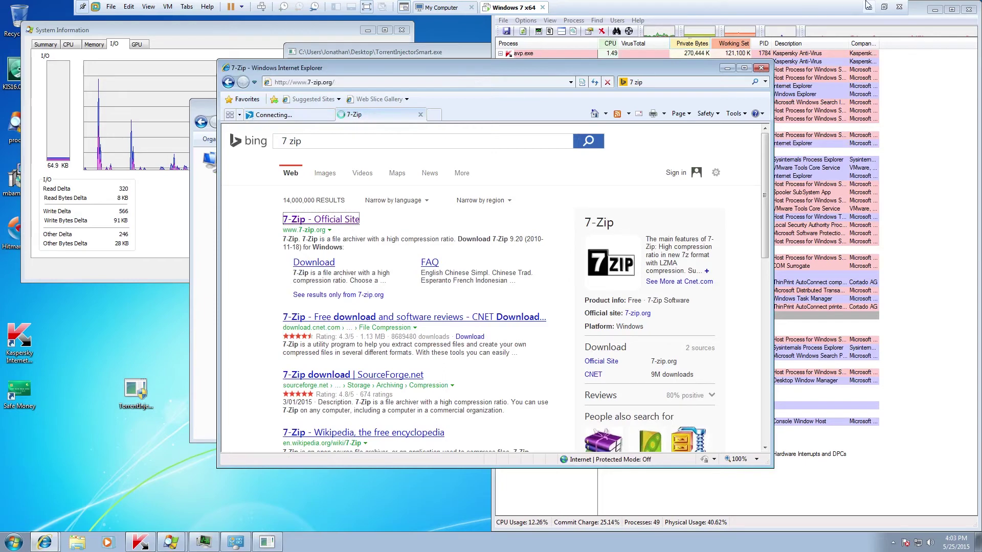
pyautogui.click(884, 6)
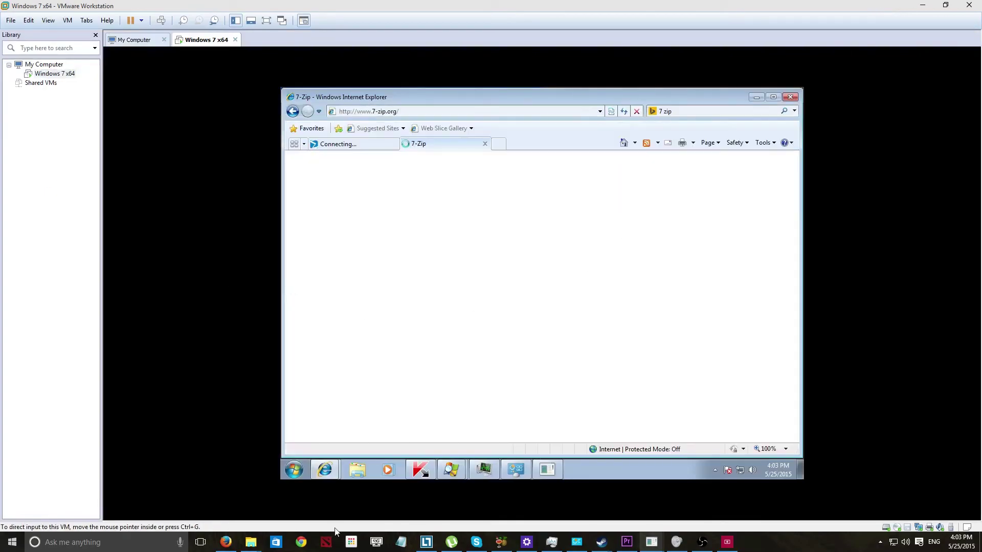
pyautogui.click(702, 542)
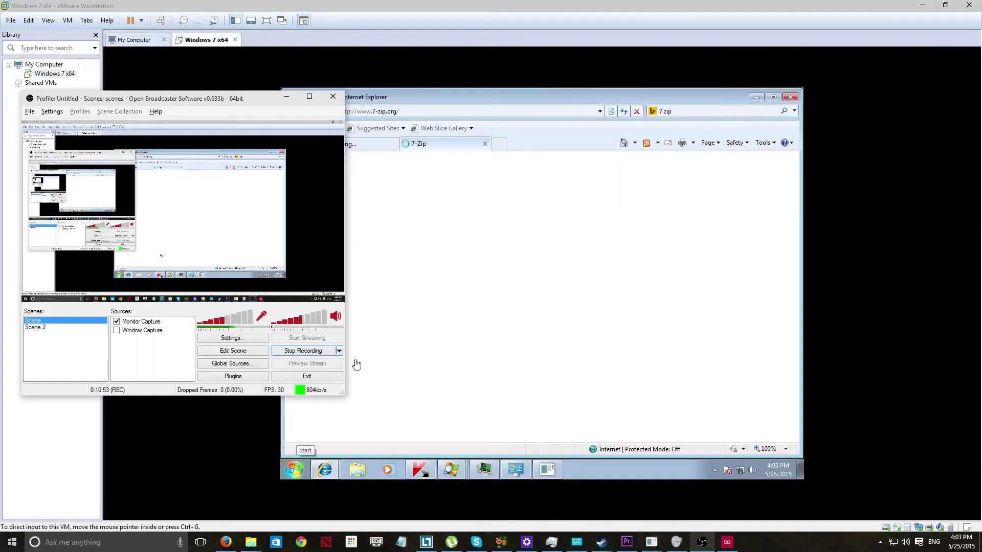
pyautogui.click(300, 352)
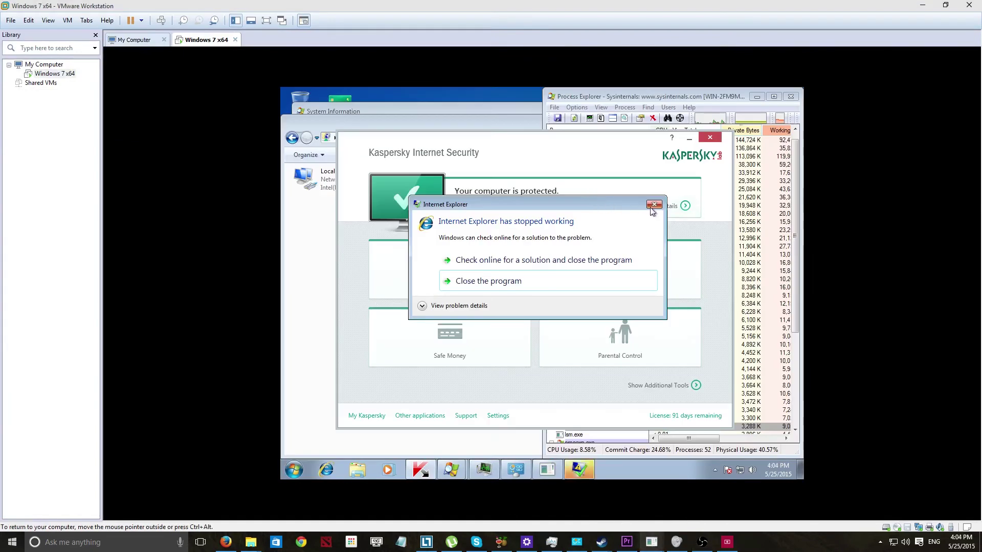
pyautogui.click(654, 205)
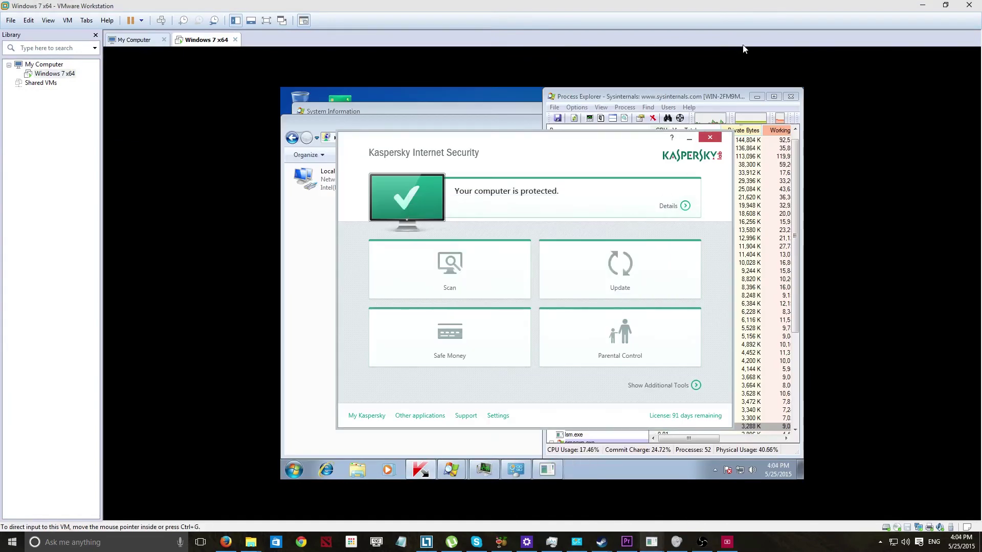
# Restore full-screen, tidy the windows, and open Kaspersky's protection component settings.
pyautogui.click(266, 21)
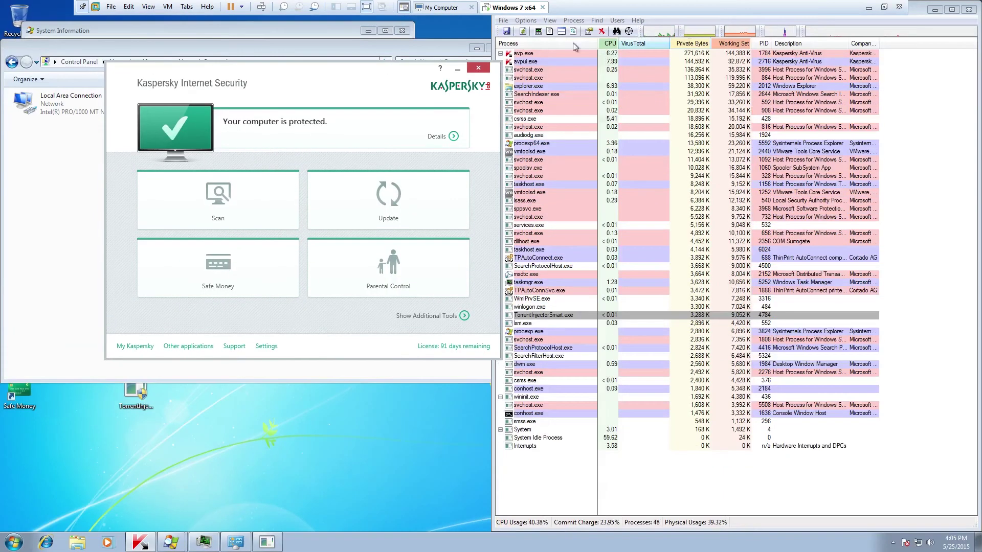
pyautogui.click(478, 49)
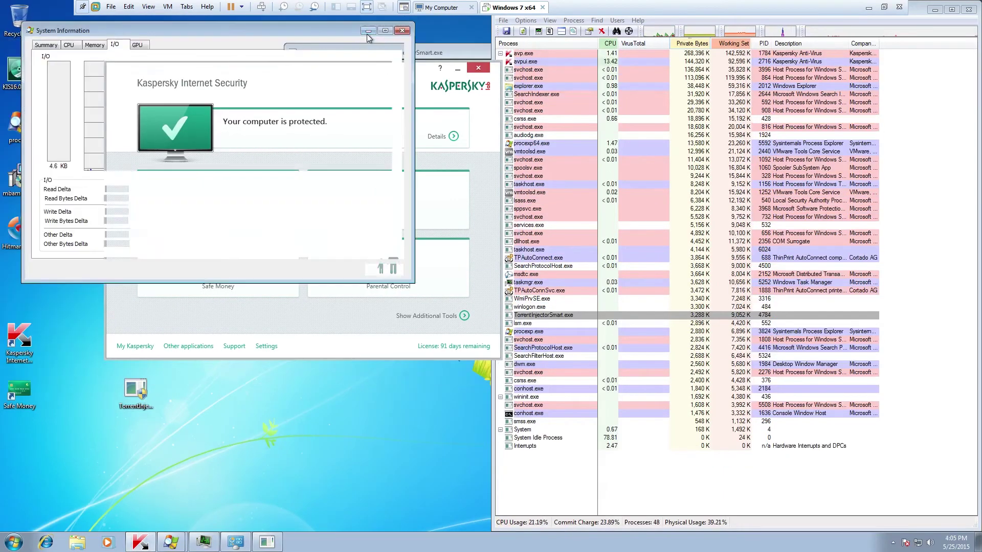
pyautogui.moveTo(135, 48); pyautogui.dragTo(661, 62)
pyautogui.click(428, 135)
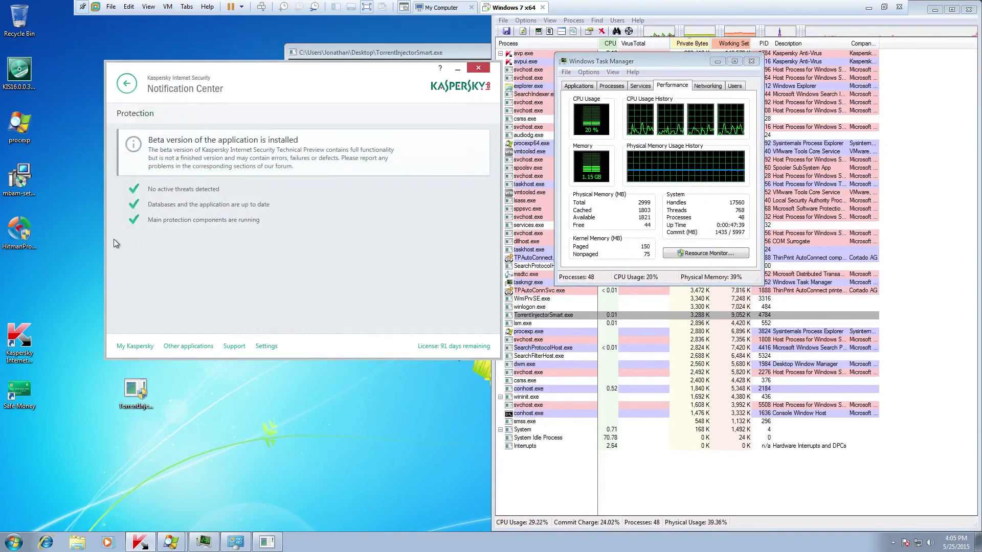
pyautogui.click(121, 92)
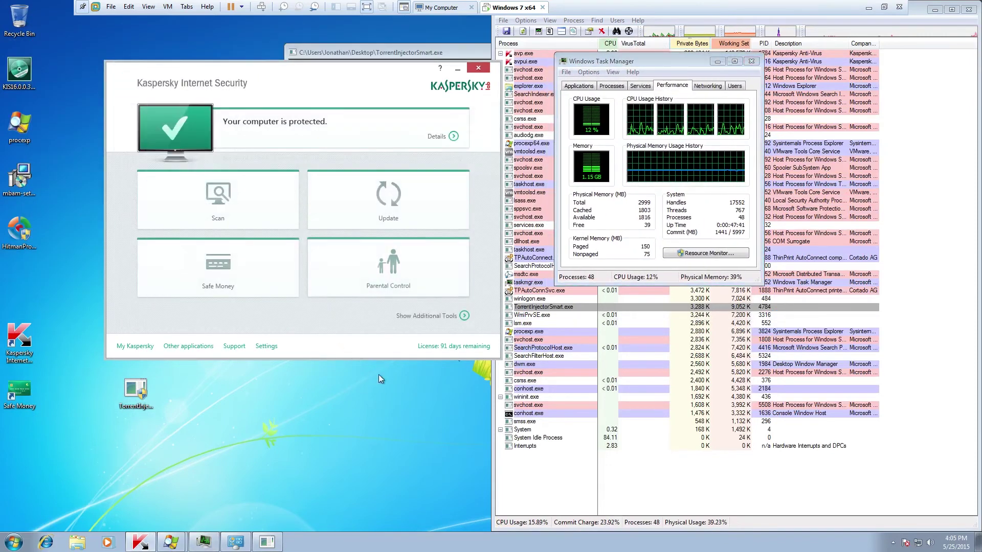
pyautogui.click(260, 345)
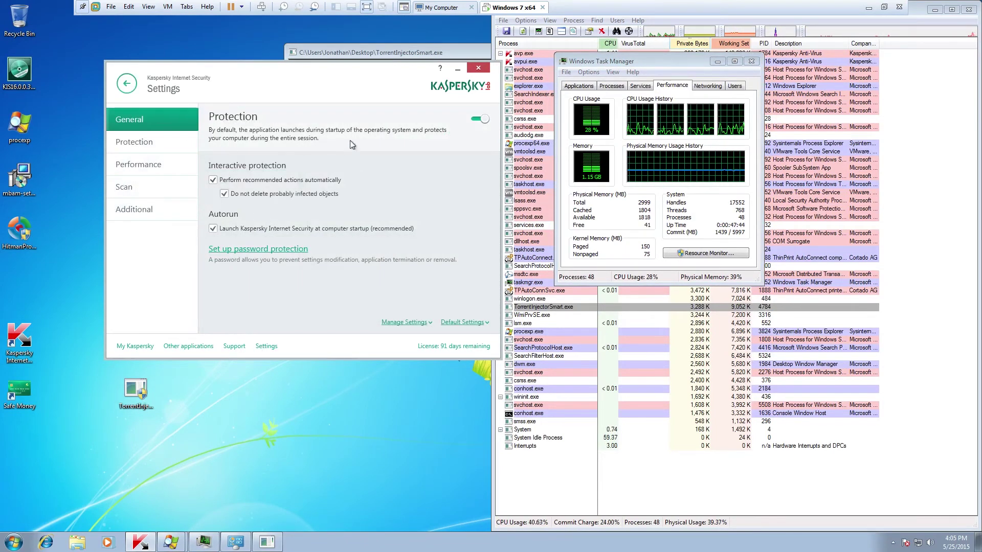
pyautogui.click(168, 141)
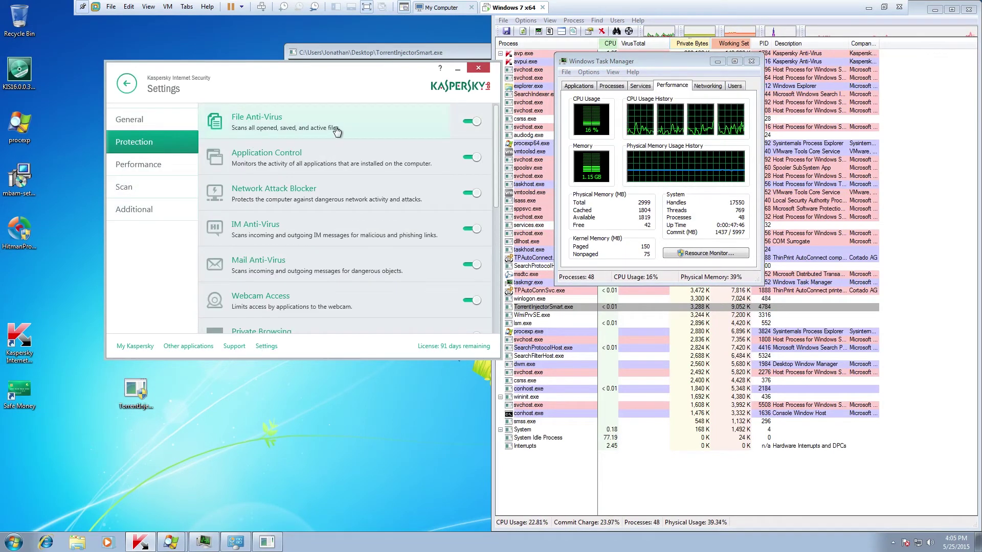
# Turn off File Anti-Virus, Application Control, Network Attack Blocker, Mail Anti-Virus, Firewall and System Watcher.
pyautogui.click(475, 123)
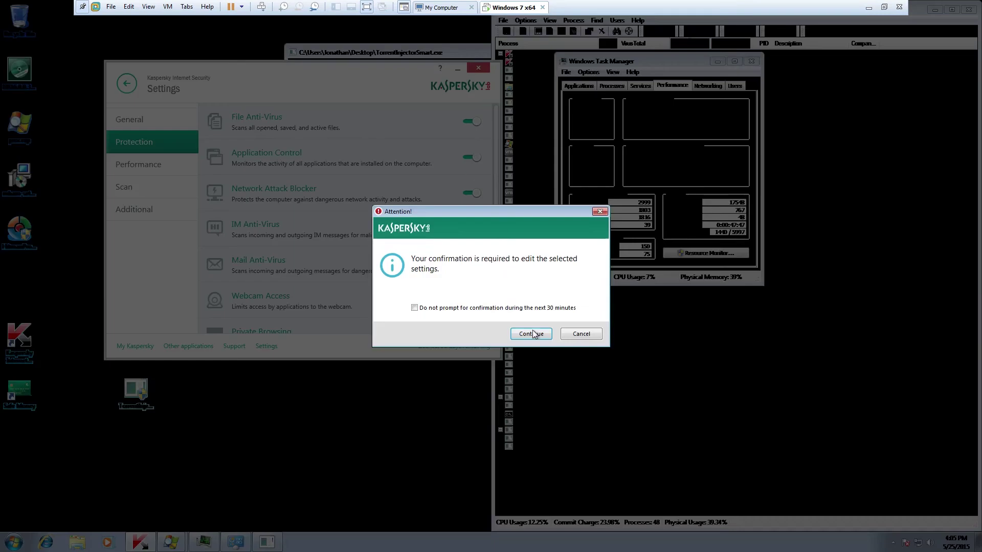
pyautogui.click(534, 333)
pyautogui.click(469, 157)
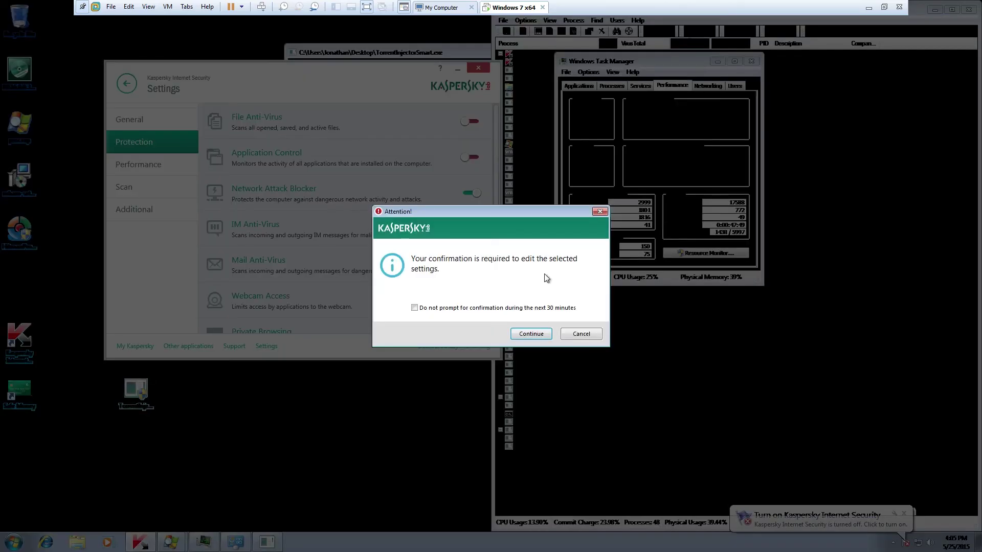
pyautogui.click(531, 333)
pyautogui.click(469, 194)
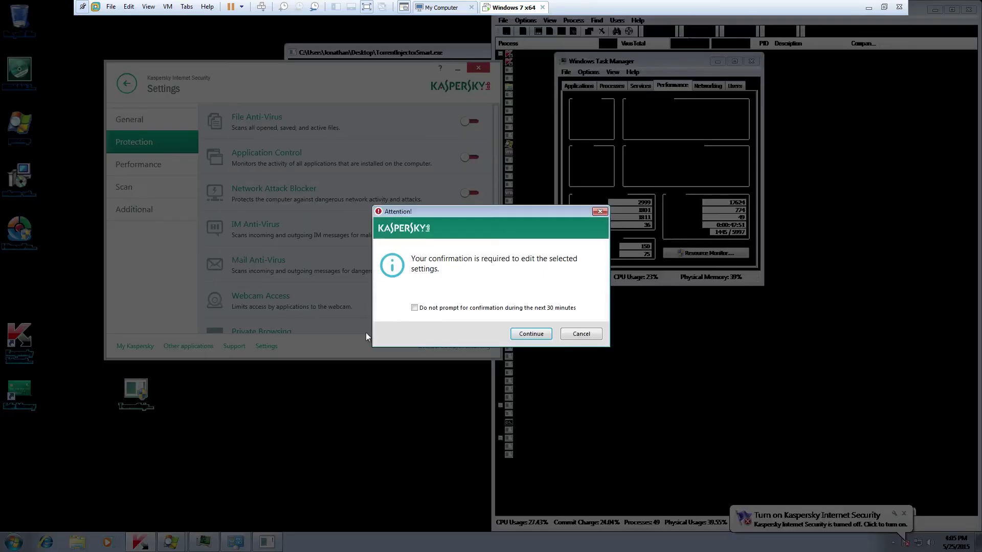
pyautogui.click(531, 334)
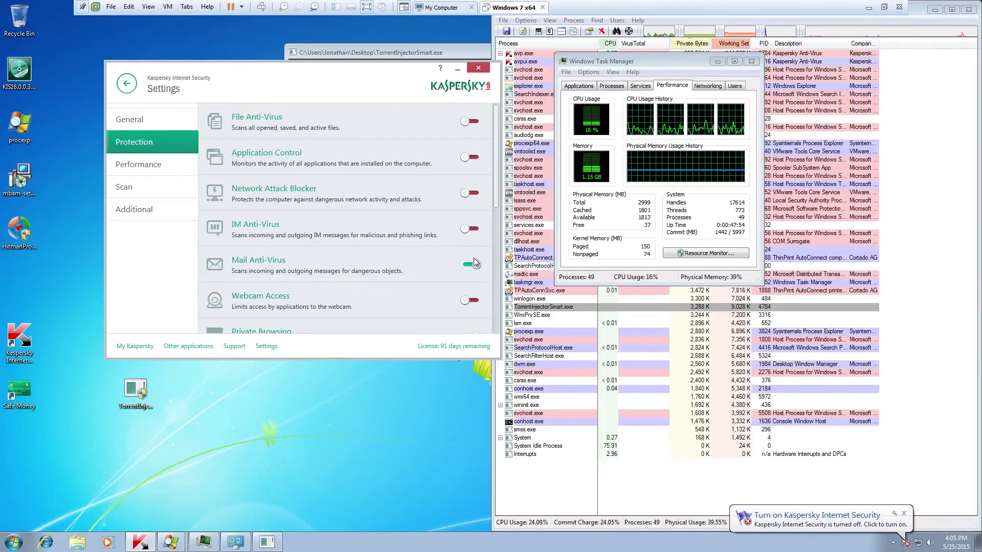
pyautogui.click(475, 259)
pyautogui.scroll(-5, 497, 206)
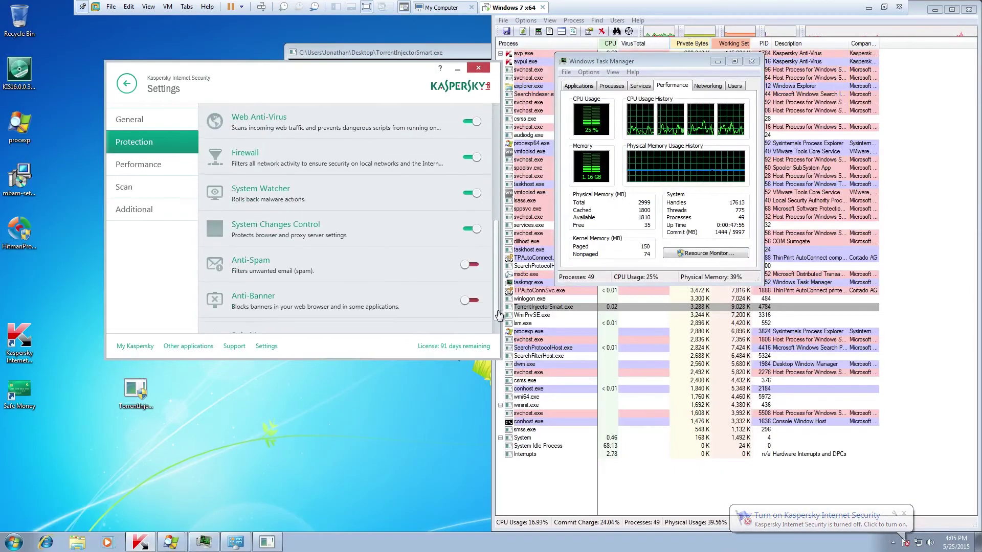
pyautogui.click(474, 156)
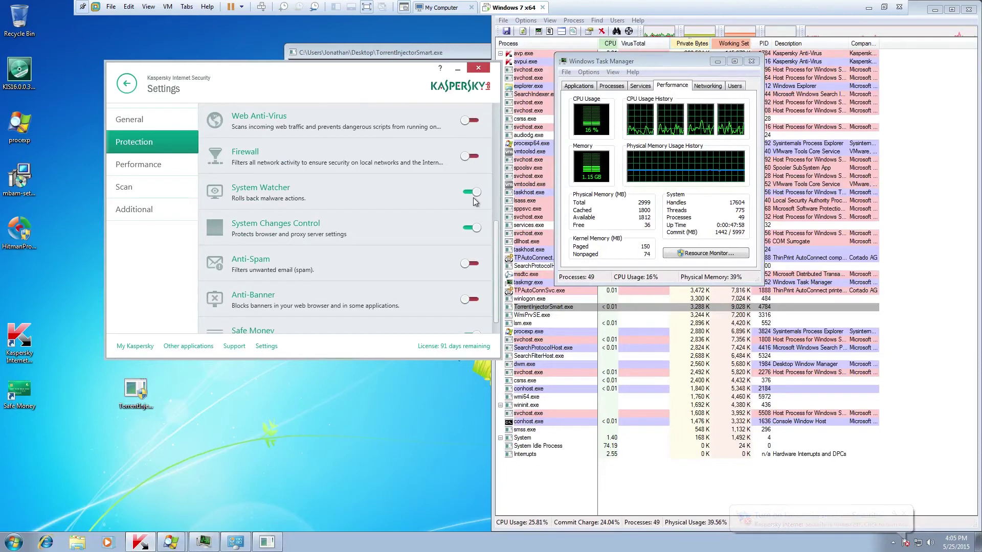
pyautogui.click(471, 192)
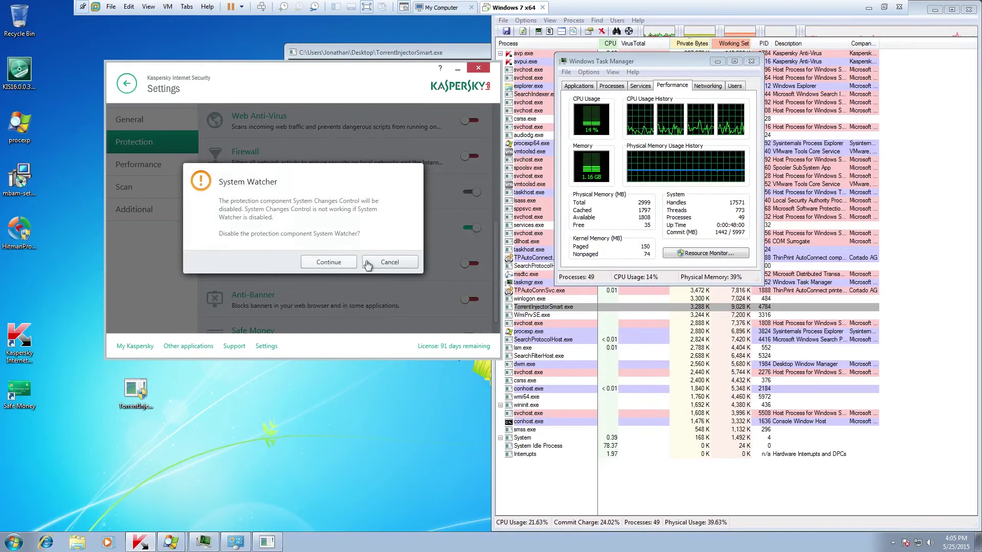
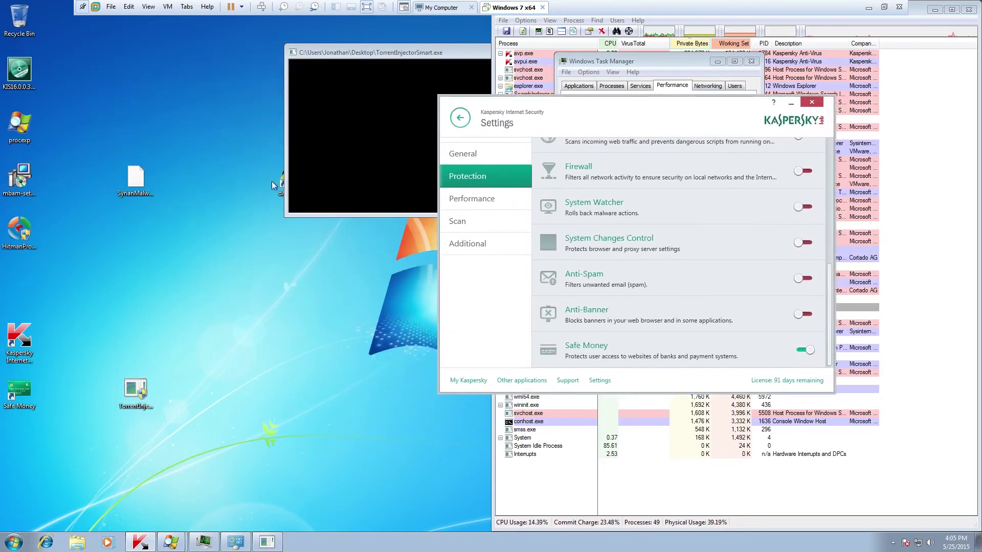
# Try to open SyrianMalware.rar, dismiss the can't-open message, and check the archive's context menu.
pyautogui.doubleClick(135, 180)
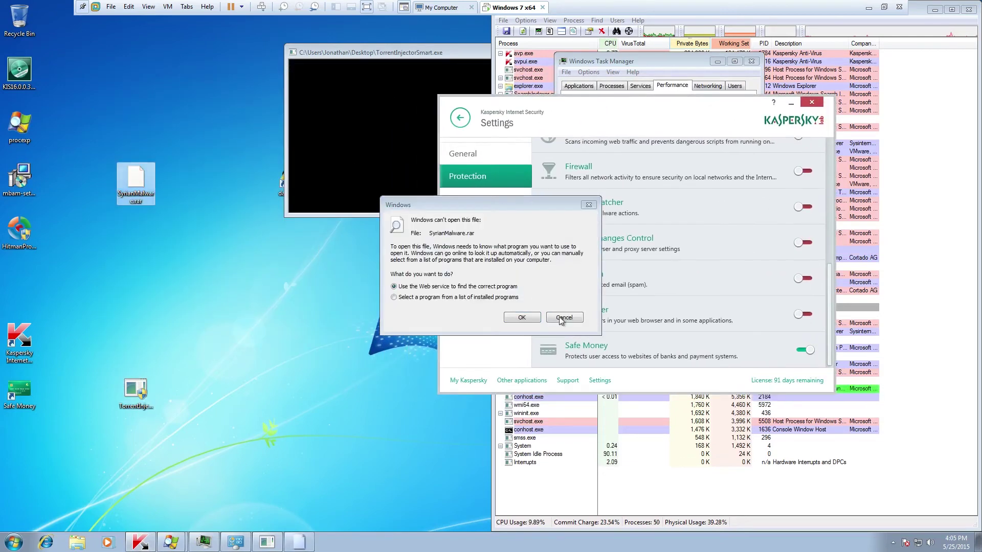
pyautogui.click(562, 317)
pyautogui.rightClick(122, 169)
pyautogui.click(160, 154)
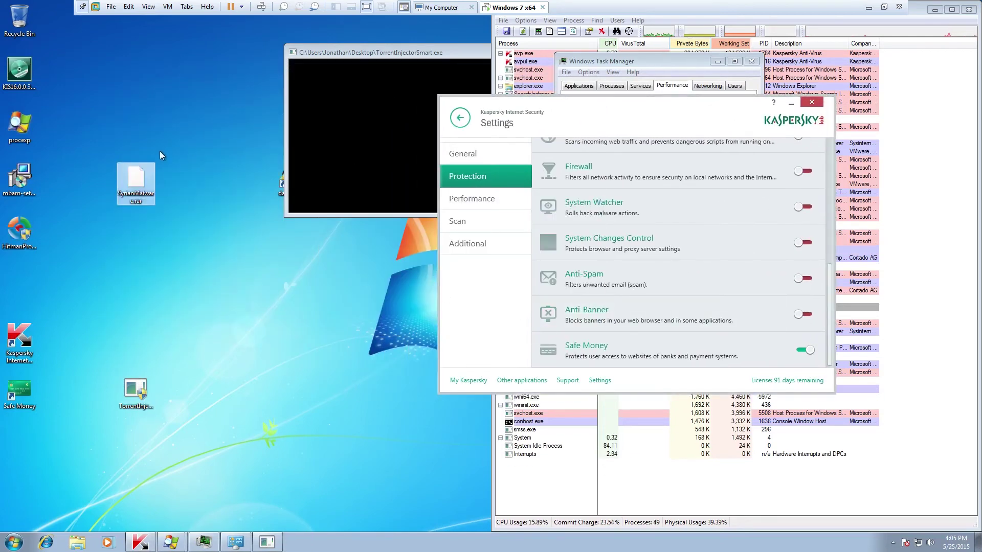
pyautogui.rightClick(131, 169)
# Launch 7-Zip File Manager by searching 'zip' from the Start menu.
pyautogui.press('super')
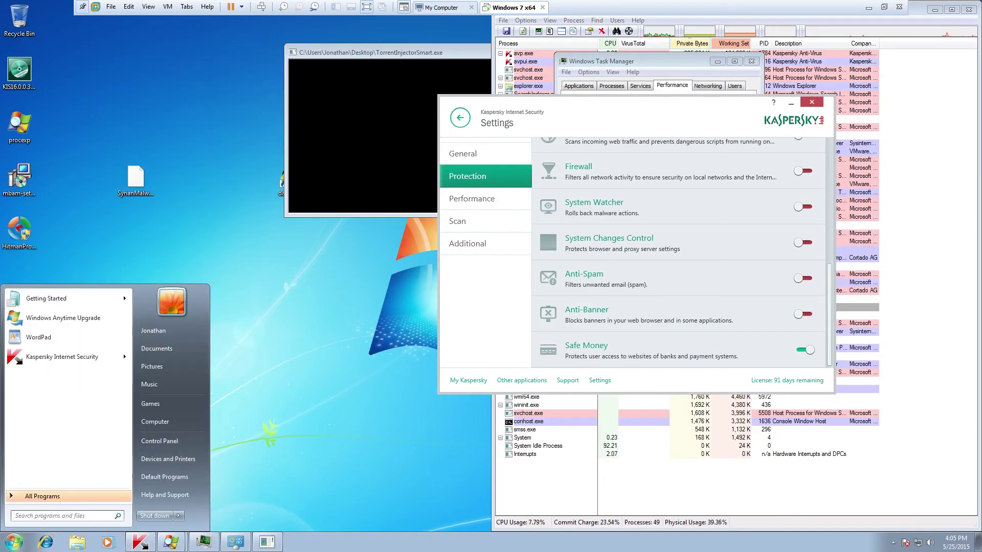
pyautogui.write('zip')
pyautogui.press('Return')
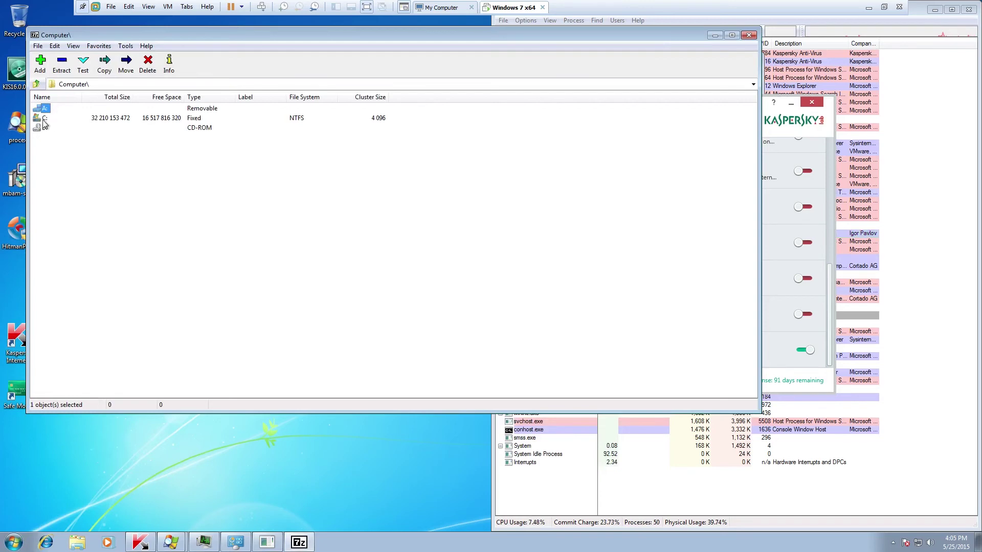
# Browse C:, Users, the user folder and Desktop, then open SyrianMalware.rar to list setup.exe, new.pif, Skype.exe, news.exe.
pyautogui.doubleClick(45, 118)
pyautogui.doubleClick(50, 215)
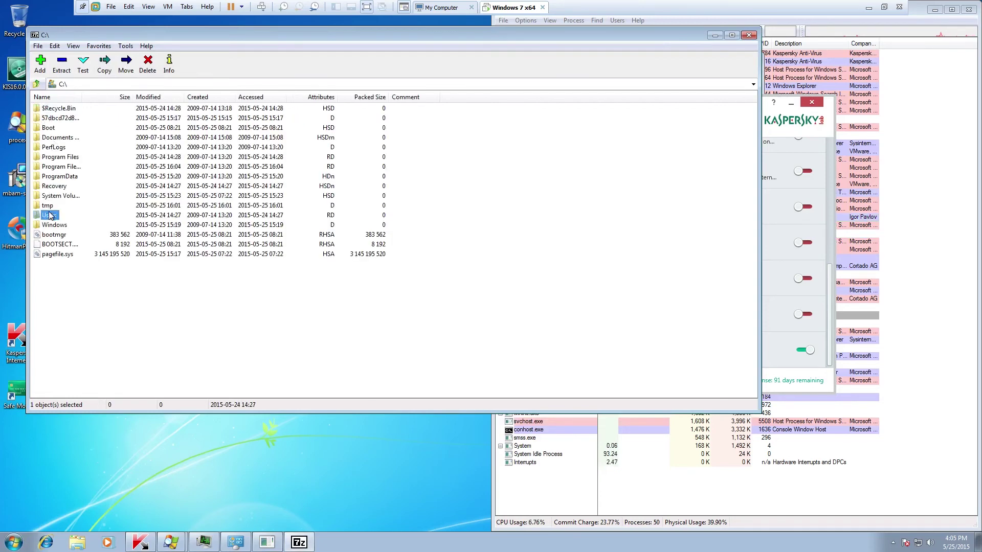
pyautogui.doubleClick(54, 138)
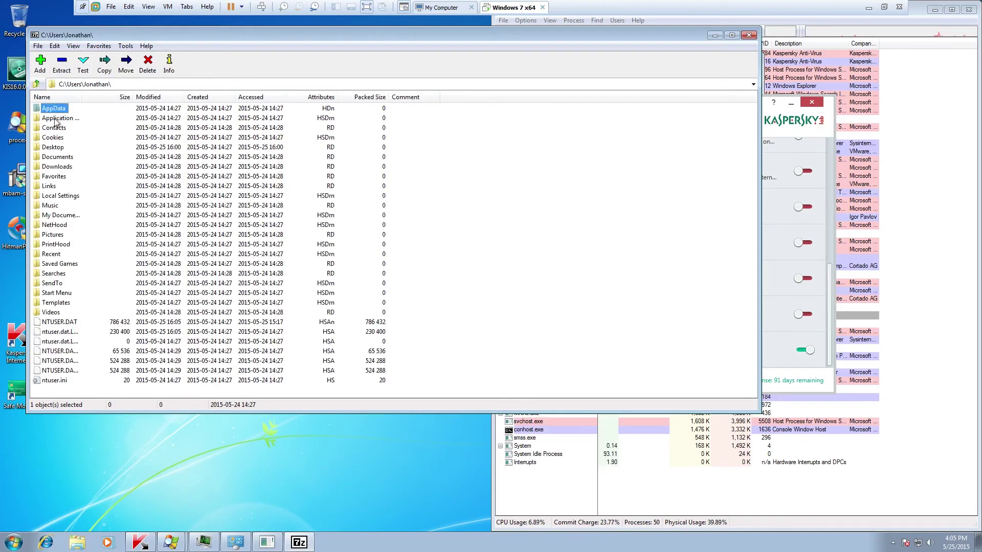
pyautogui.doubleClick(53, 147)
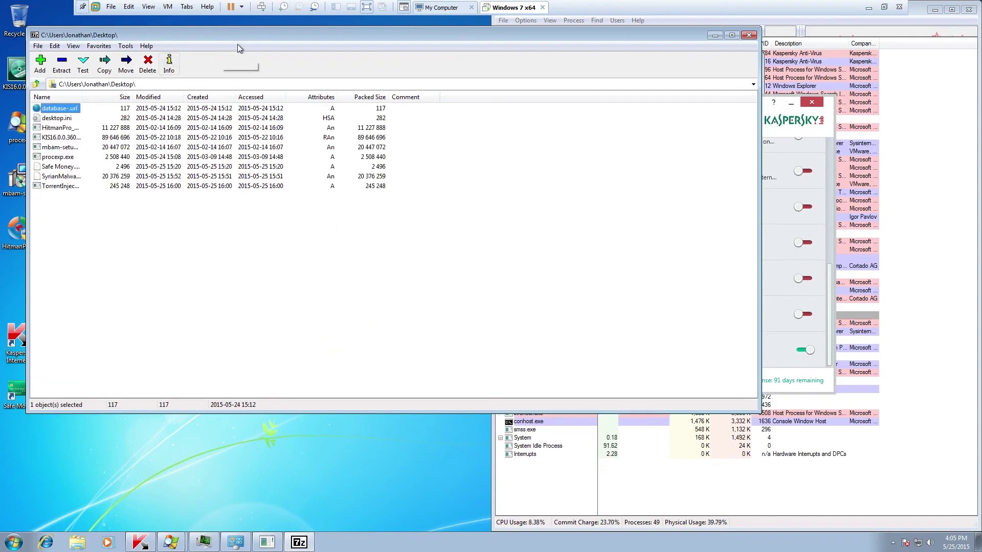
pyautogui.moveTo(386, 27); pyautogui.dragTo(386, 18)
pyautogui.doubleClick(71, 170)
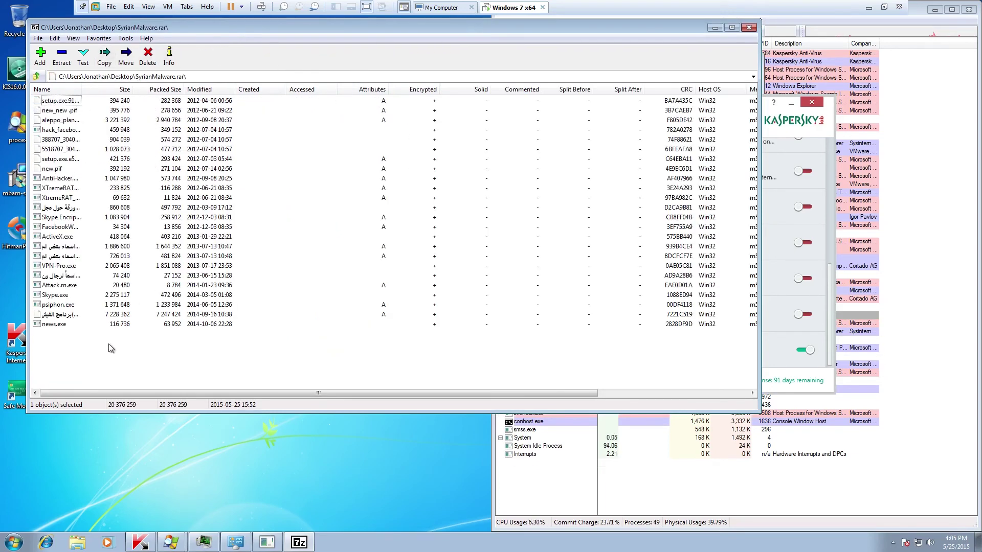
# Back on the Desktop listing, extract SyrianMalware.rar into the SyrianMalware folder.
pyautogui.click(35, 76)
pyautogui.click(62, 56)
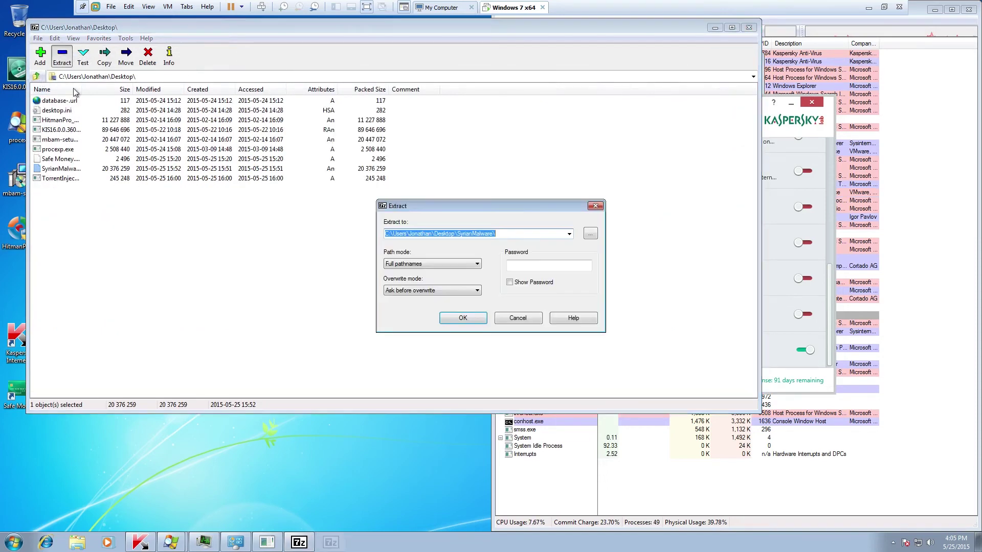
pyautogui.click(448, 318)
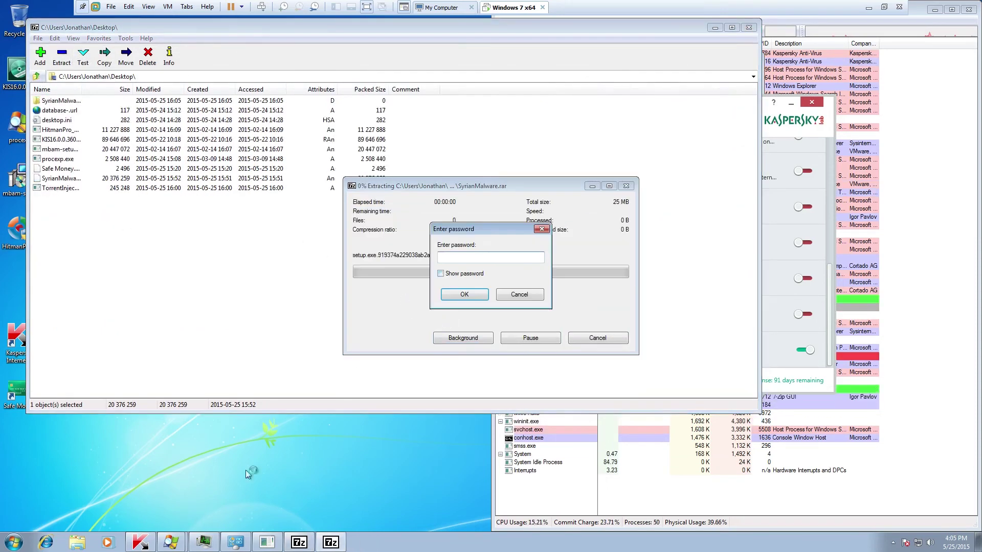
# Close the Kaspersky settings window and accept the empty password so extraction completes.
pyautogui.press('Escape')
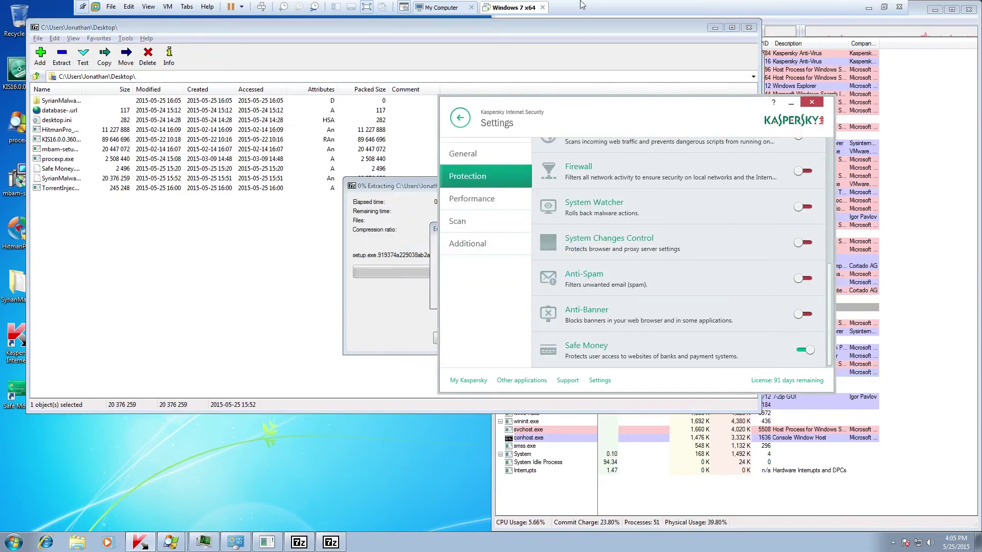
pyautogui.click(357, 10)
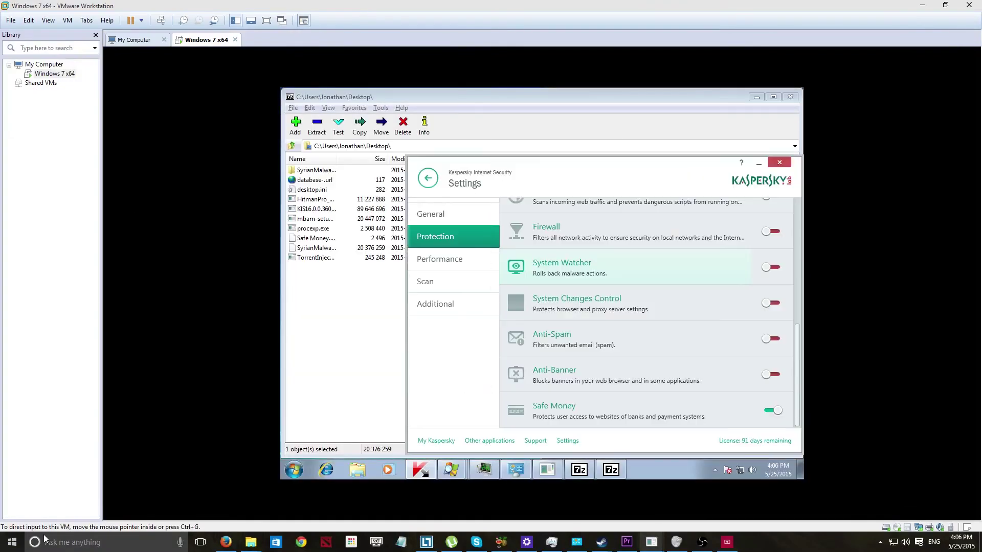
pyautogui.click(268, 21)
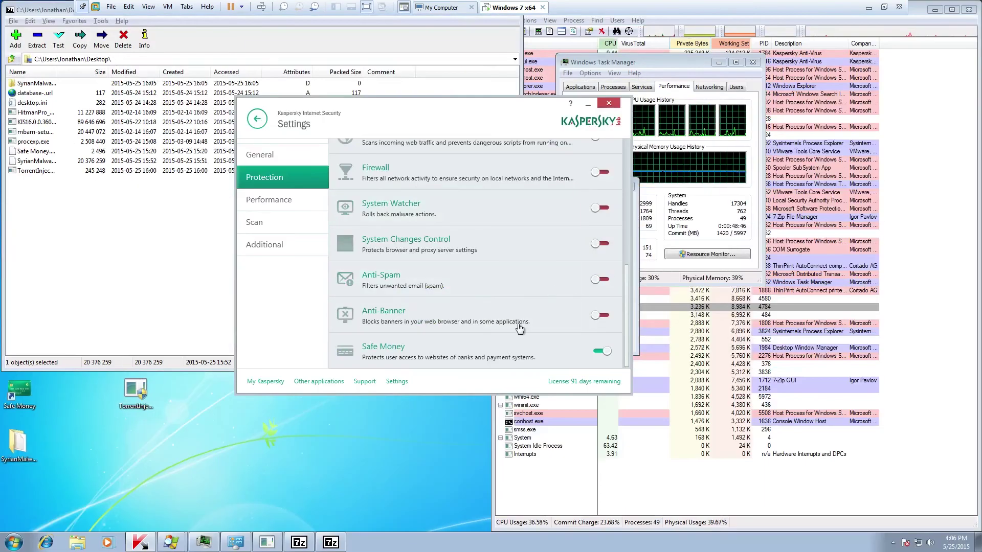
pyautogui.click(609, 103)
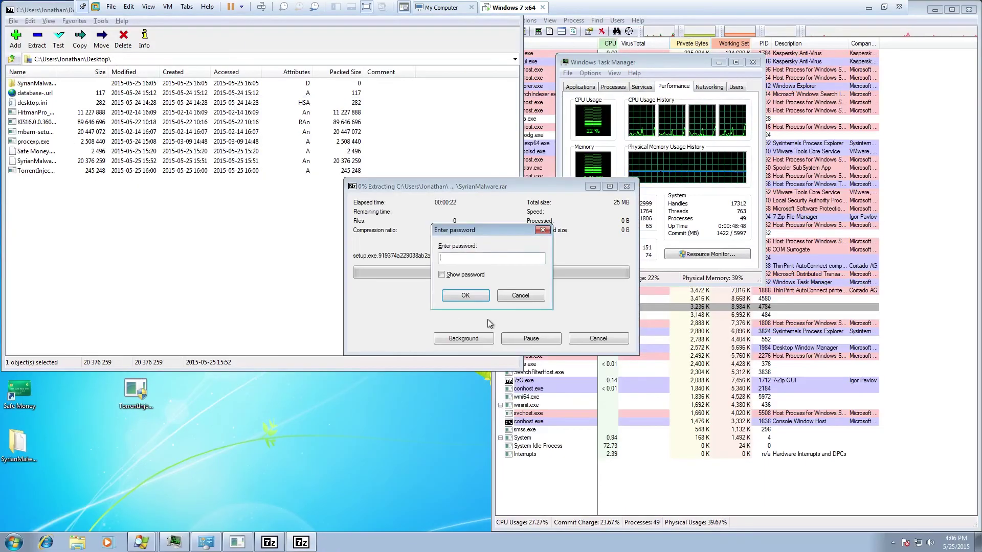
pyautogui.press('Return')
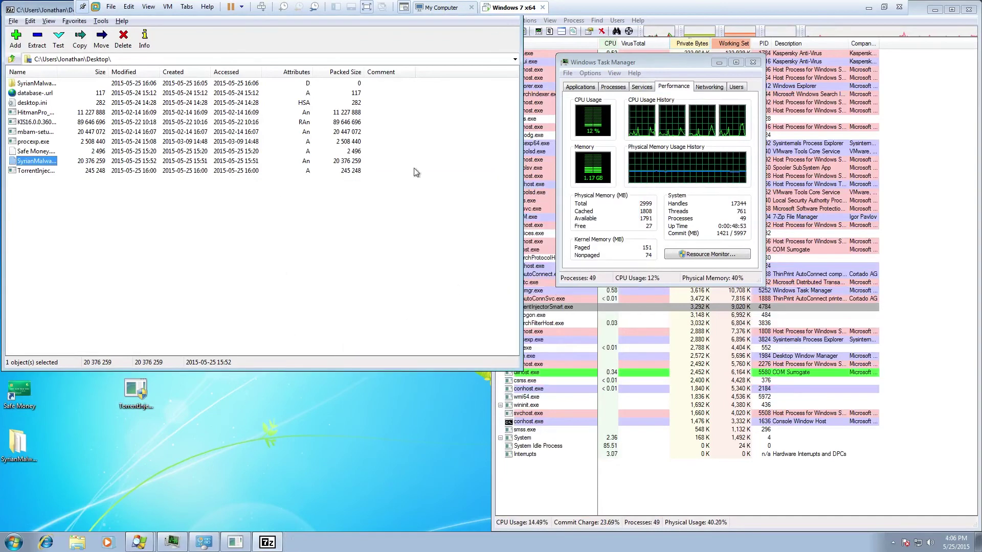
# Reposition the SyrianMalware folder on the desktop and start a Kaspersky virus scan of it.
pyautogui.click(16, 450)
pyautogui.moveTo(16, 454); pyautogui.dragTo(341, 410)
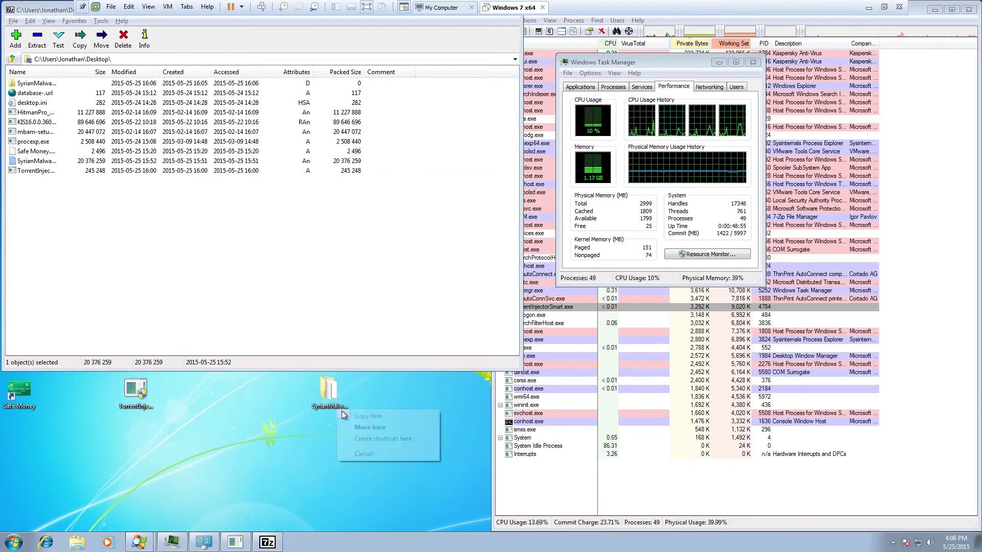
pyautogui.click(357, 427)
pyautogui.rightClick(328, 401)
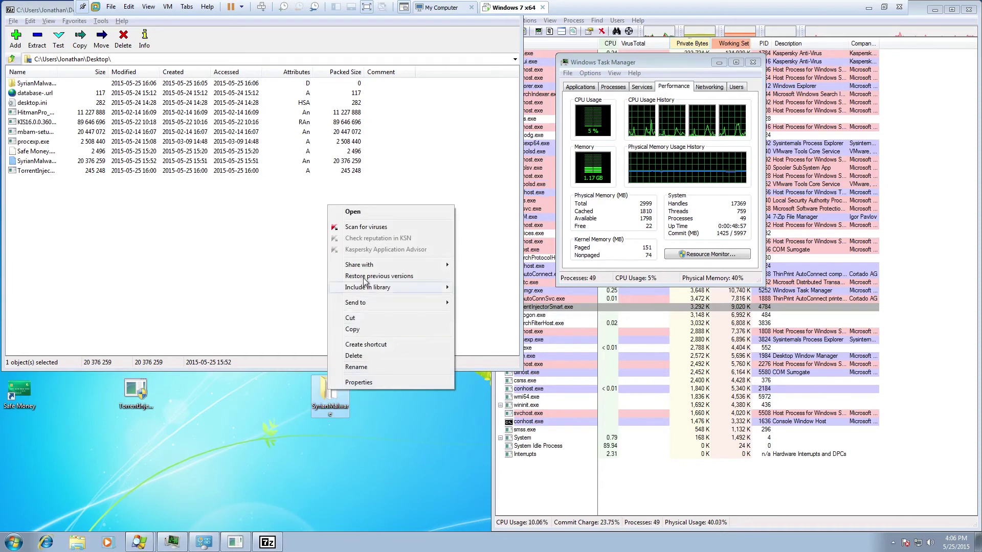
pyautogui.click(397, 228)
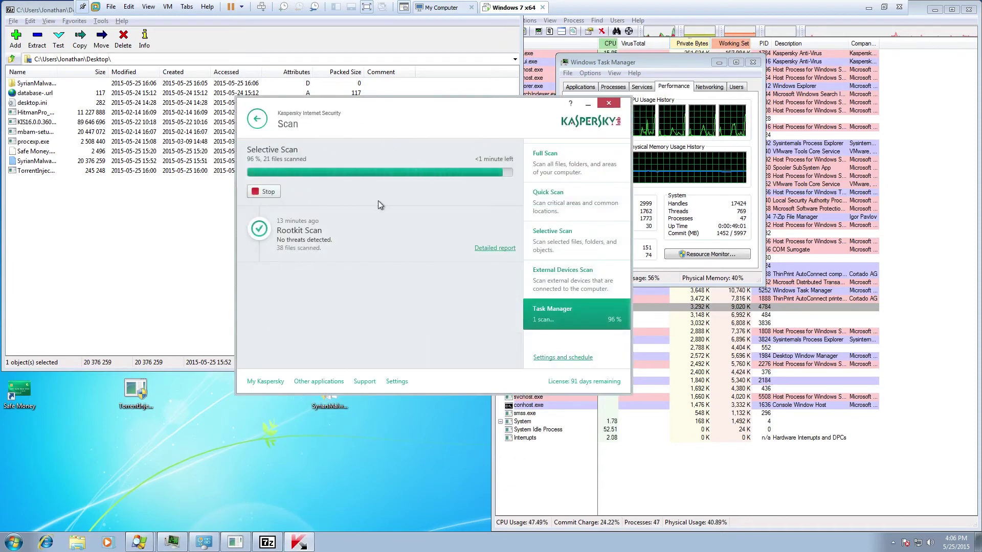
# Open the SyrianMalware folder beside the scan window to watch the infected files being deleted.
pyautogui.moveTo(440, 121); pyautogui.dragTo(714, 86)
pyautogui.doubleClick(328, 393)
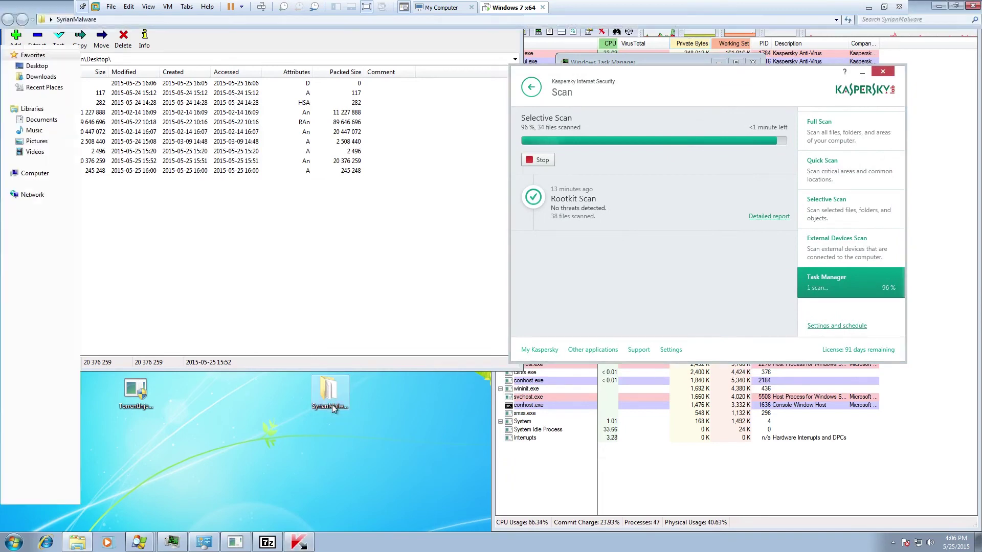
pyautogui.moveTo(278, 384); pyautogui.dragTo(242, 57)
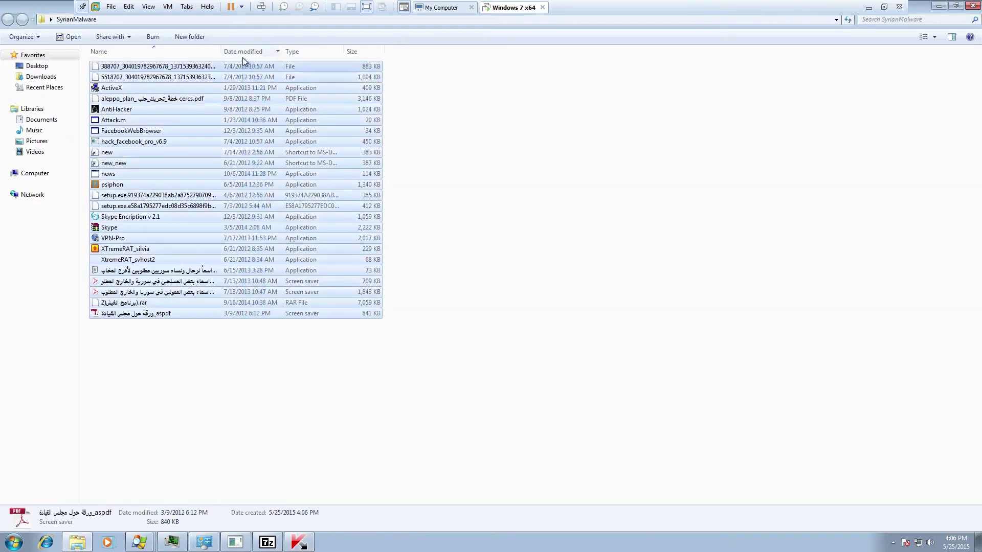
pyautogui.click(351, 479)
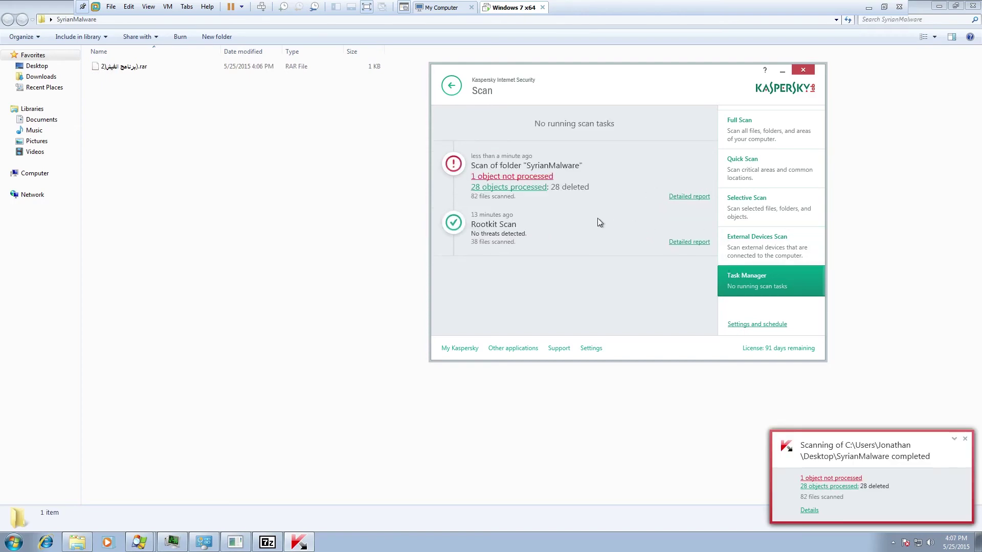
# View details of the unprocessed object and select the remaining RAR archive.
pyautogui.click(496, 177)
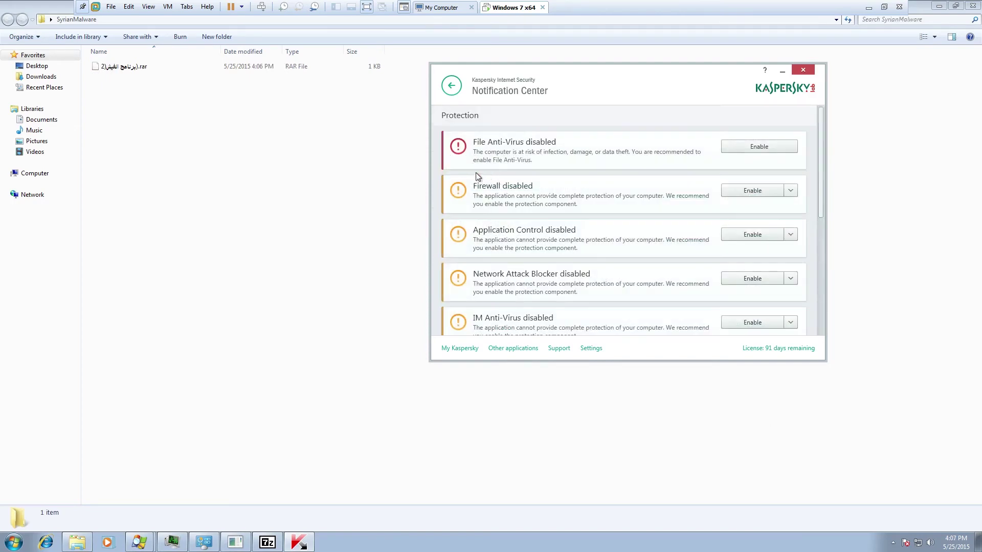
pyautogui.click(121, 72)
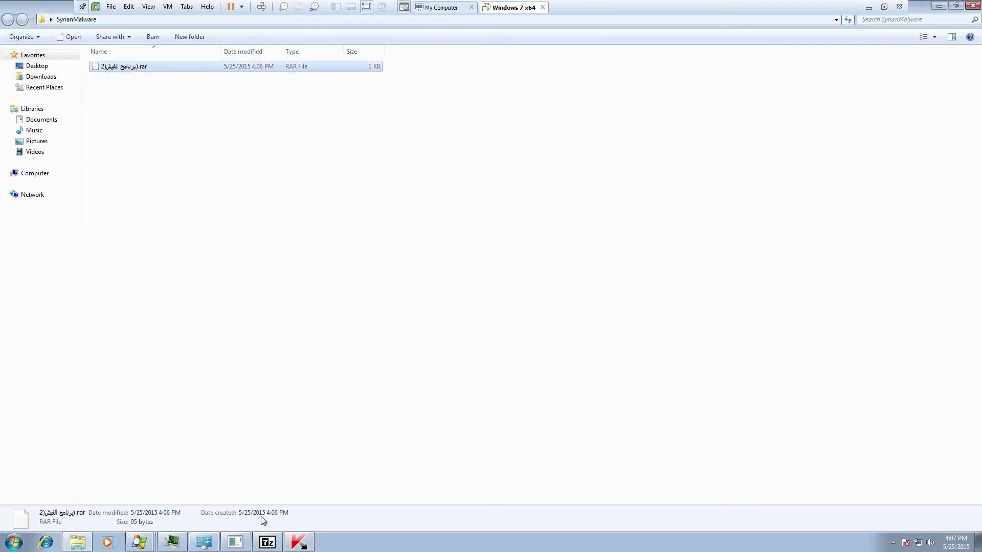
pyautogui.click(302, 544)
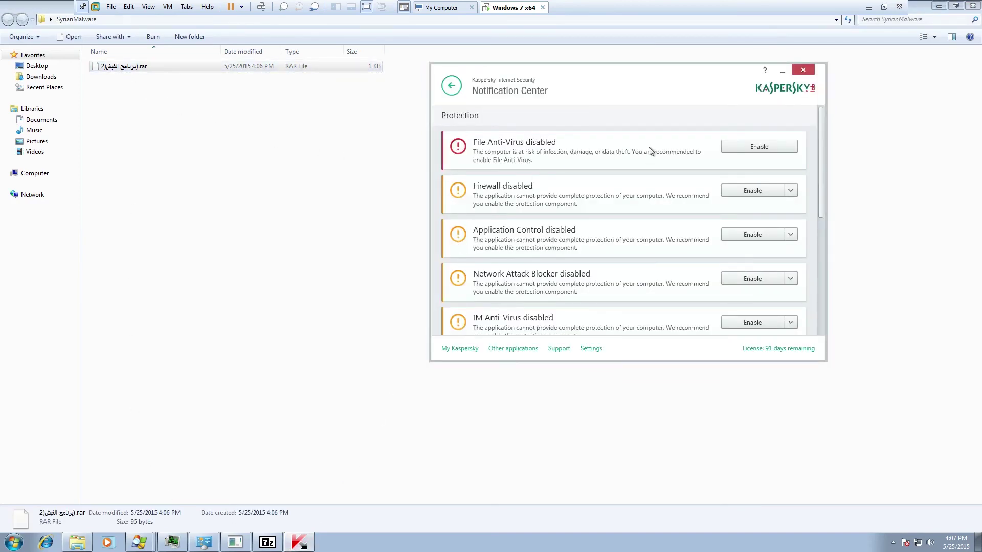
# Open the detailed report for the Selective Scan and inspect its deleted-file events.
pyautogui.click(449, 97)
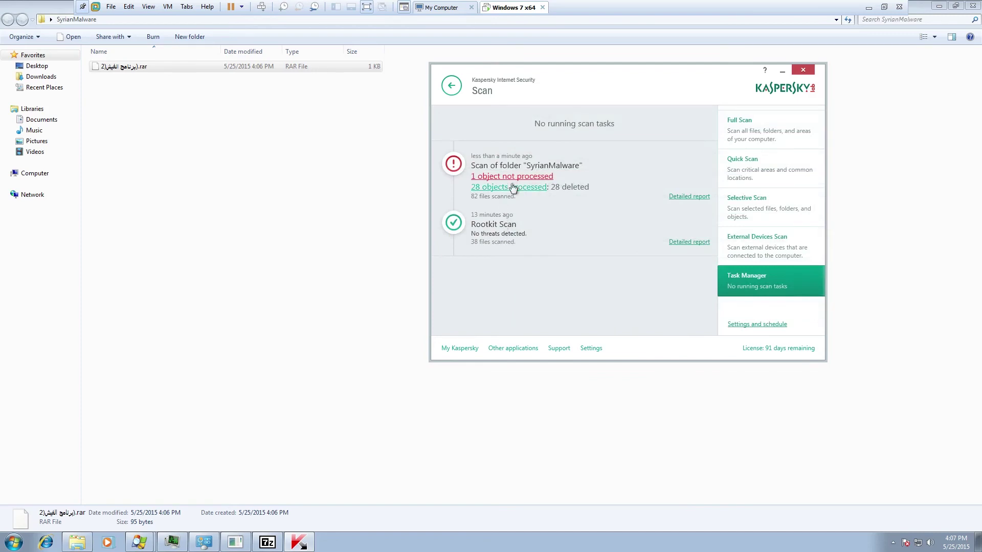
pyautogui.click(689, 197)
pyautogui.moveTo(271, 41); pyautogui.dragTo(623, 91)
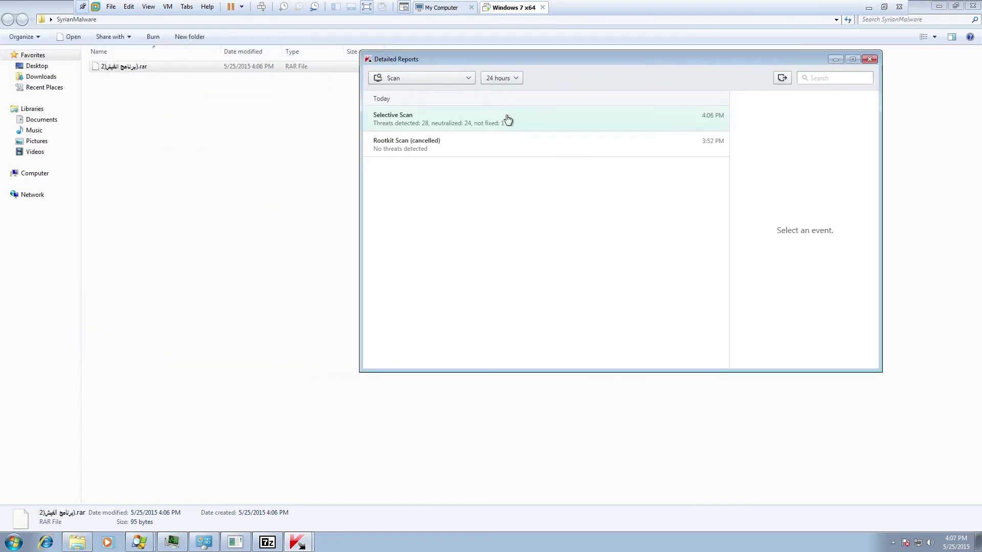
pyautogui.click(508, 120)
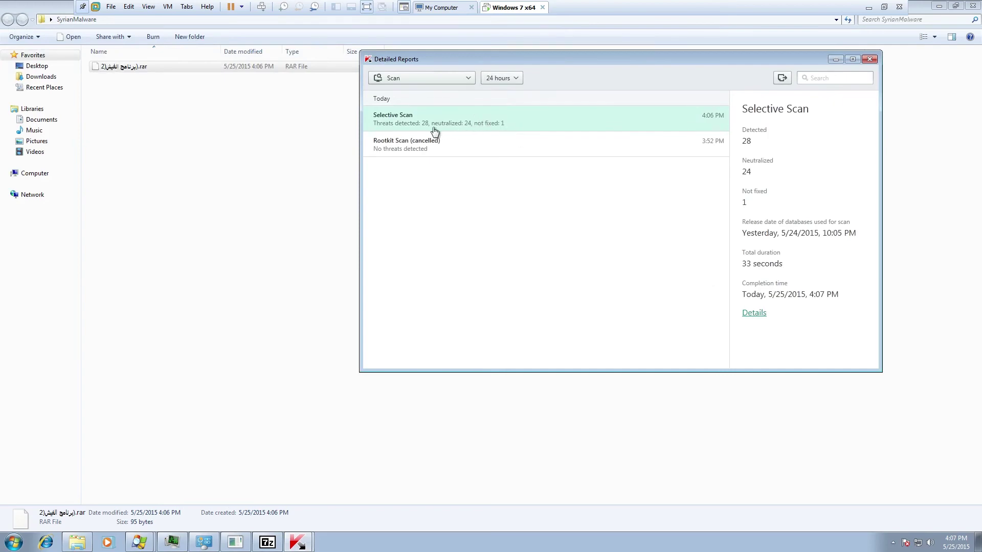
pyautogui.click(753, 314)
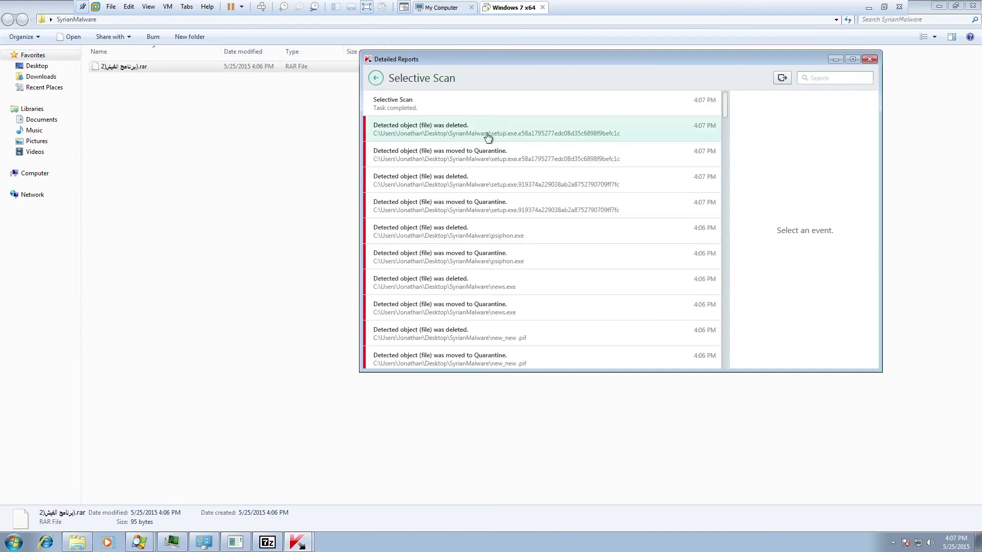
pyautogui.click(517, 128)
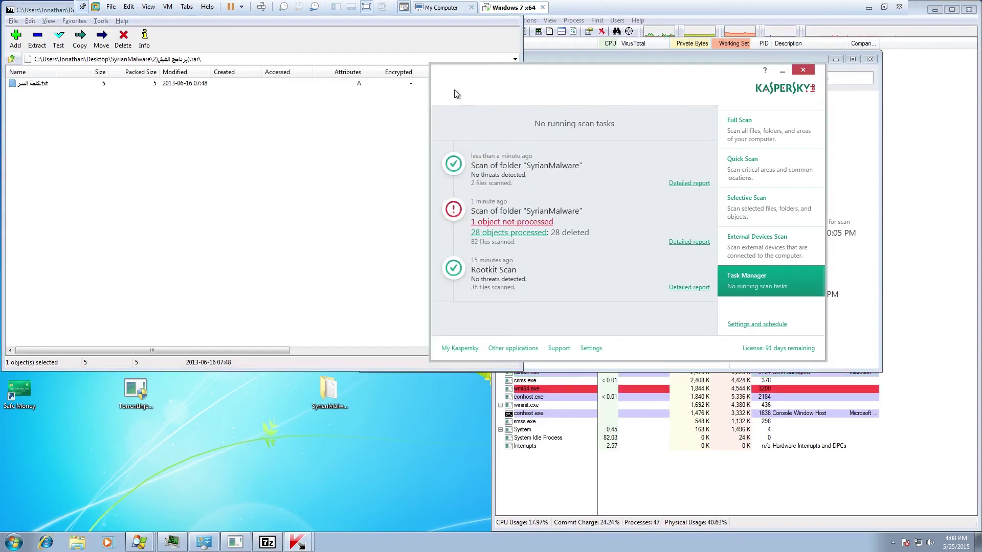
# Return to Kaspersky's main screen, open SyrianMalware, and delete the leftover RAR archive.
pyautogui.click(453, 88)
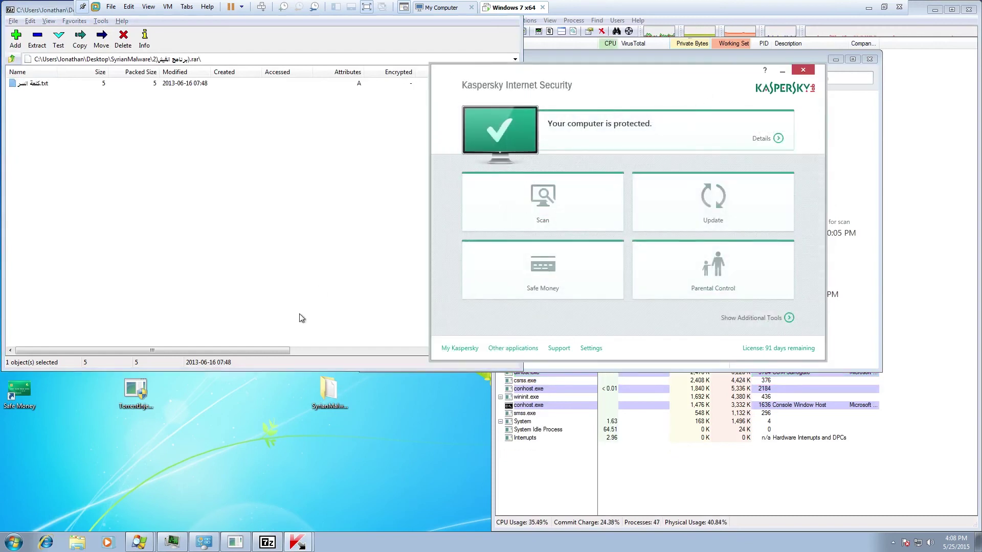
pyautogui.moveTo(422, 491); pyautogui.dragTo(322, 389)
pyautogui.doubleClick(322, 388)
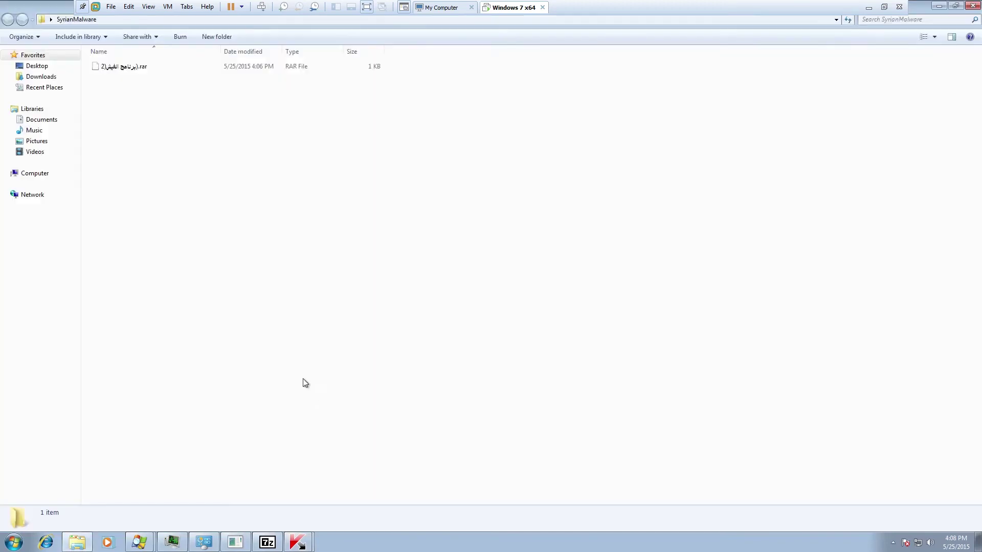
pyautogui.click(140, 69)
pyautogui.press('Delete')
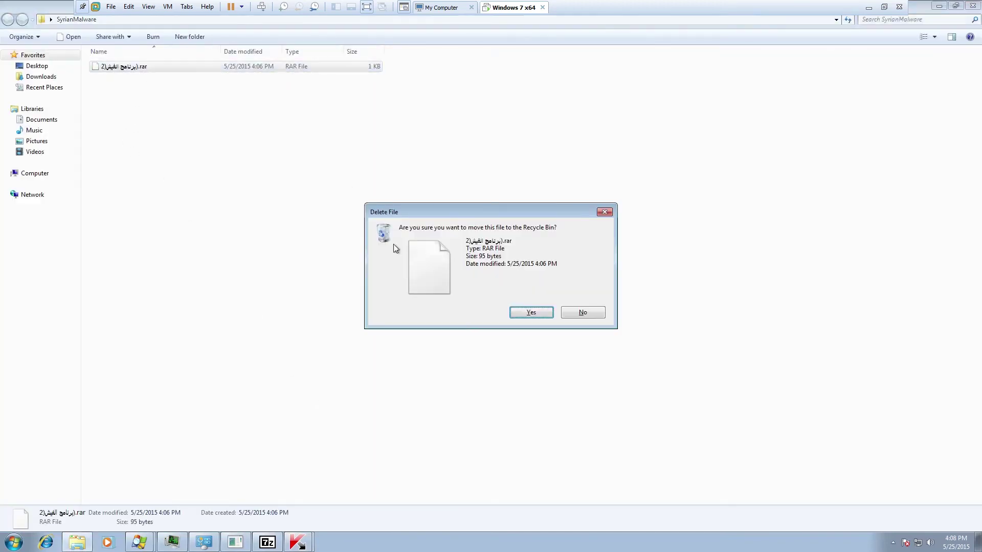
pyautogui.click(528, 312)
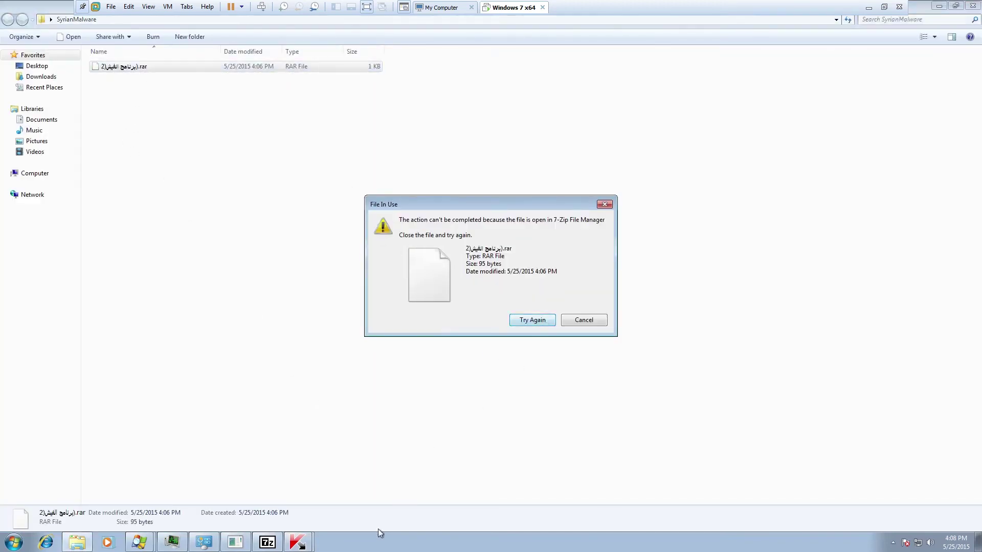
# Close 7-Zip to unlock the archive, retry the deletion, and close the empty folder.
pyautogui.rightClick(271, 546)
pyautogui.click(271, 522)
pyautogui.click(536, 320)
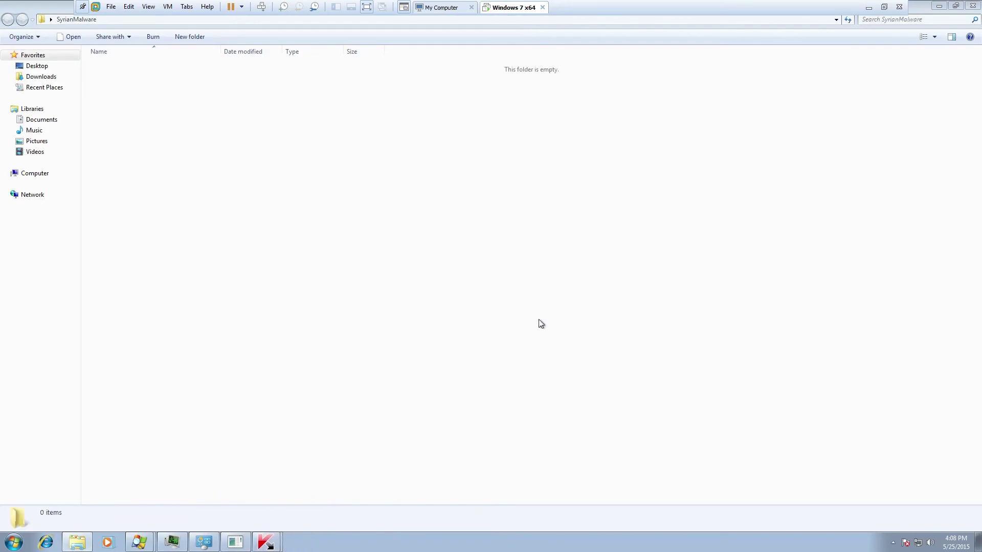
pyautogui.hotkey('alt', 'F4')
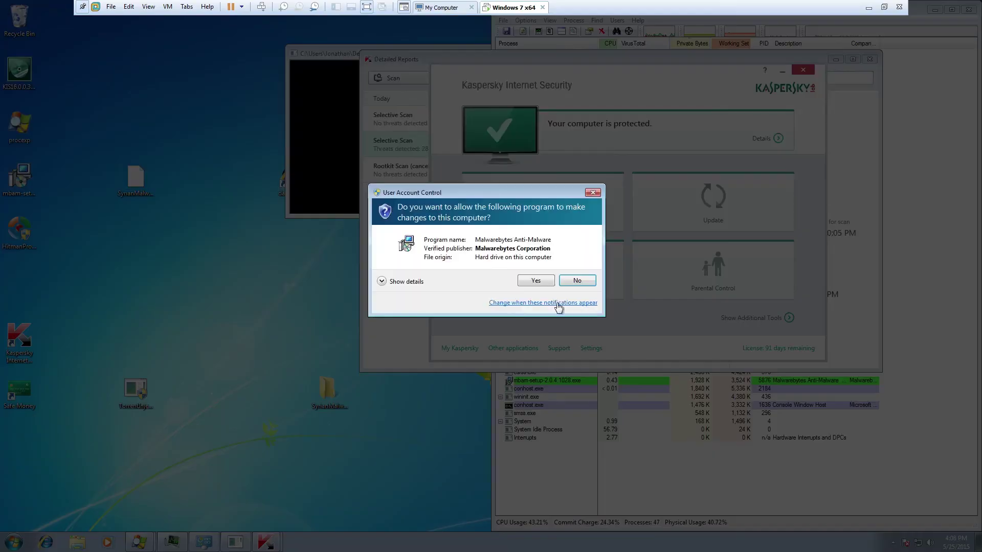
# Allow the Malwarebytes installer and TorrentInjectorSmart.exe to run.
pyautogui.click(532, 280)
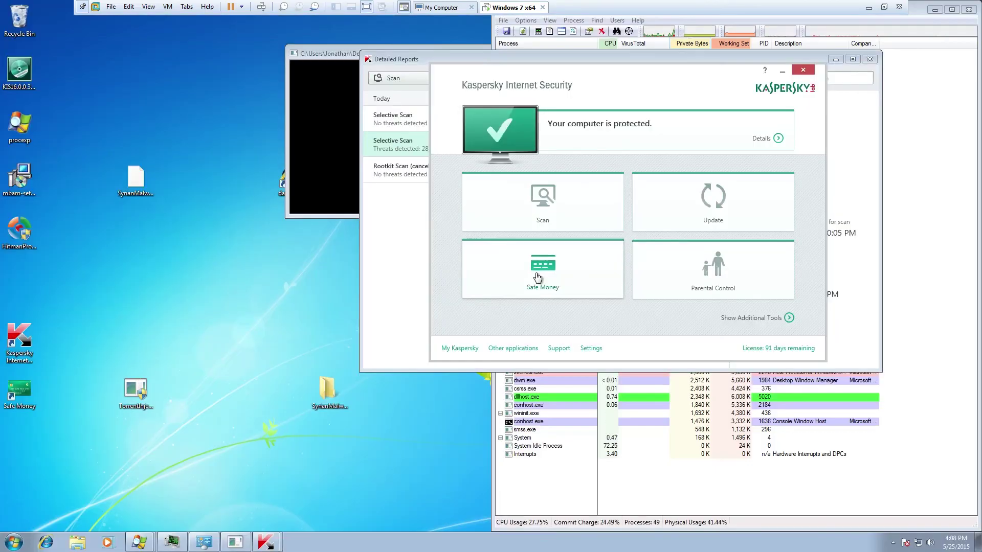
pyautogui.doubleClick(143, 398)
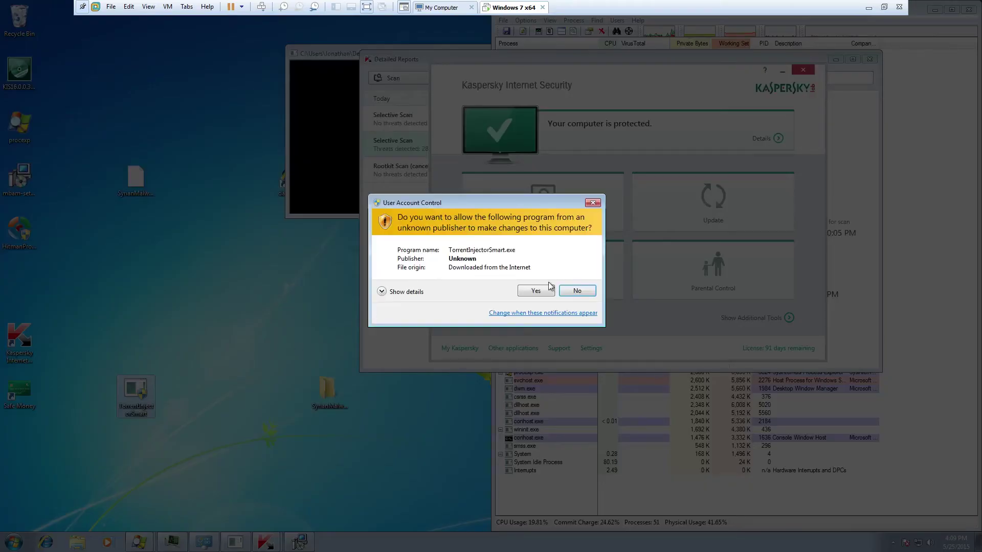
pyautogui.click(535, 290)
# Choose English, accept the Malwarebytes licence, and advance through setup to the ready-to-install page.
pyautogui.click(508, 292)
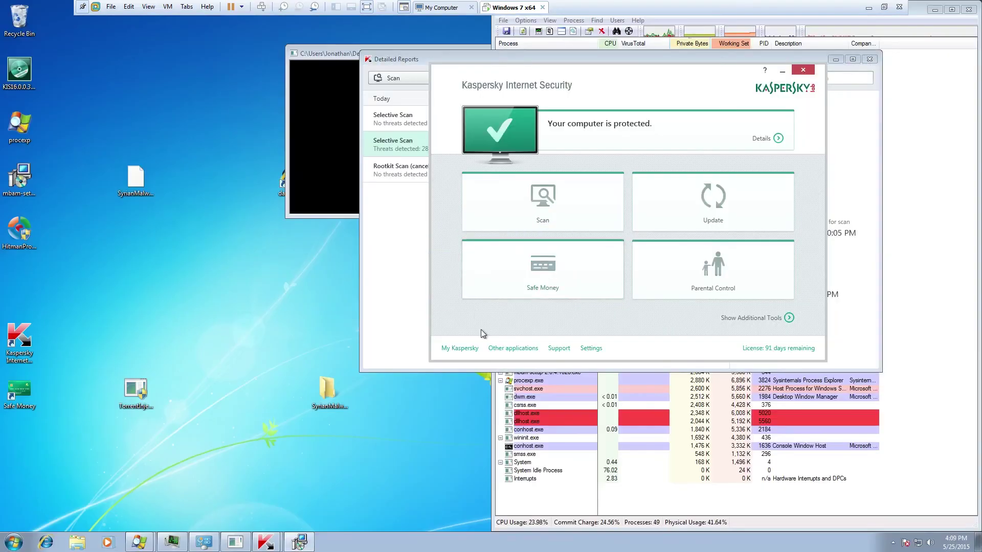
pyautogui.click(551, 353)
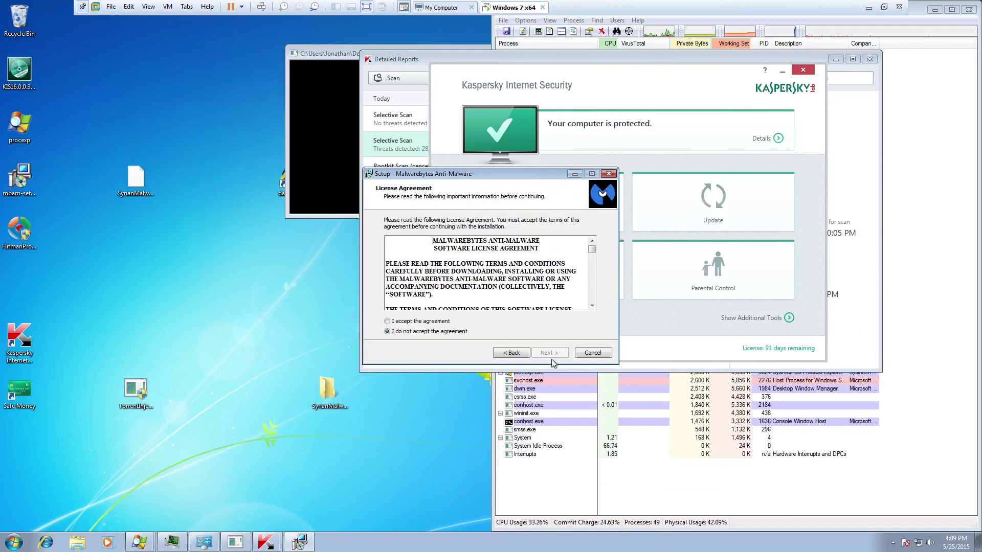
pyautogui.click(438, 321)
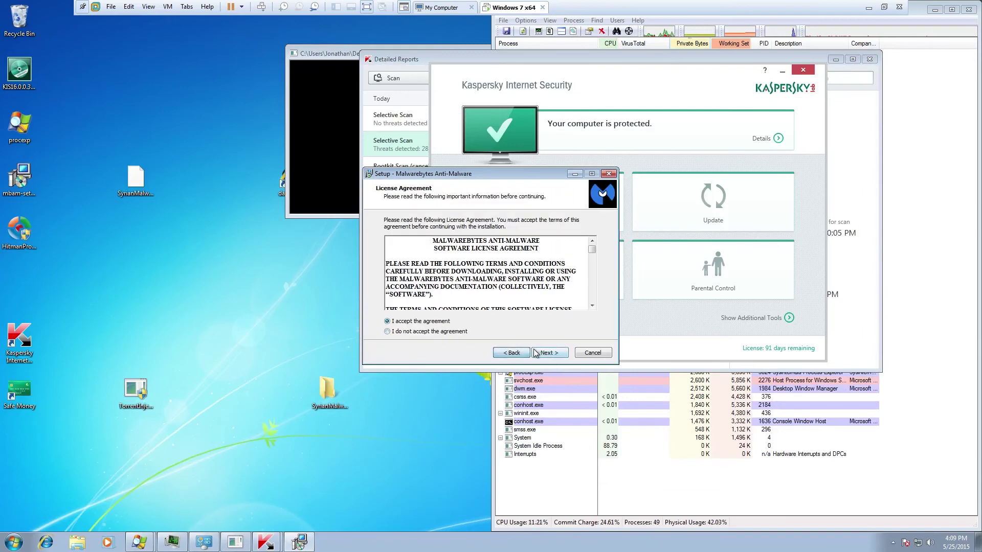
pyautogui.click(536, 353)
pyautogui.click(536, 353)
pyautogui.click(537, 354)
pyautogui.click(537, 354)
pyautogui.click(538, 354)
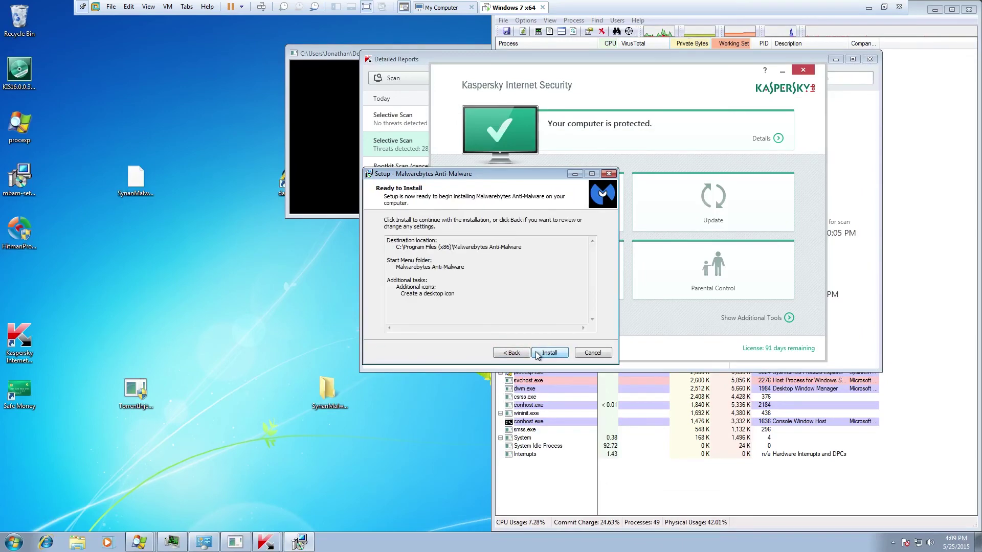
# Install Malwarebytes Anti-Malware 2.0.4.1028 and finish setup to launch it.
pyautogui.click(539, 354)
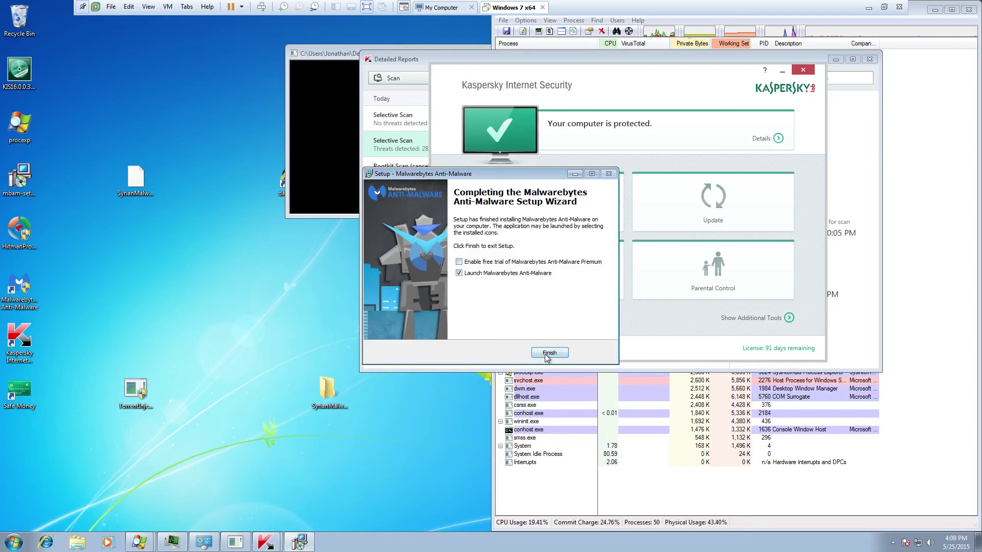
pyautogui.click(548, 354)
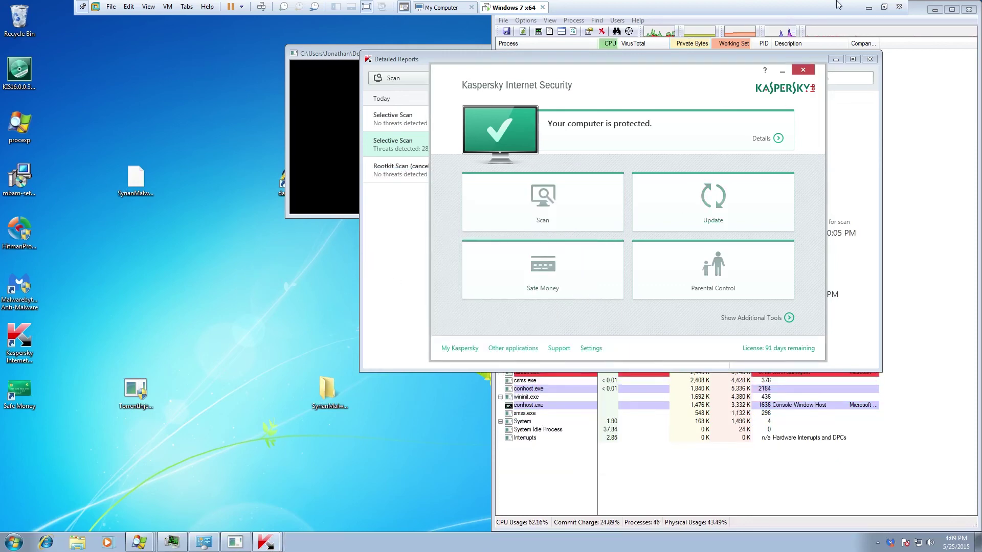
pyautogui.click(883, 7)
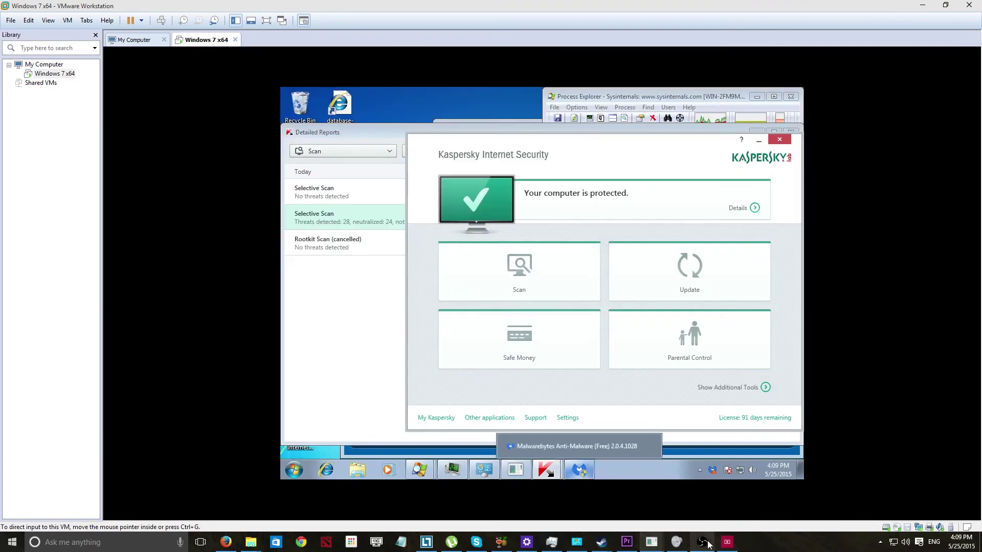
# Restore the VM to full screen and move the TorrentInjectorSmart icon beside Safe Money.
pyautogui.click(702, 542)
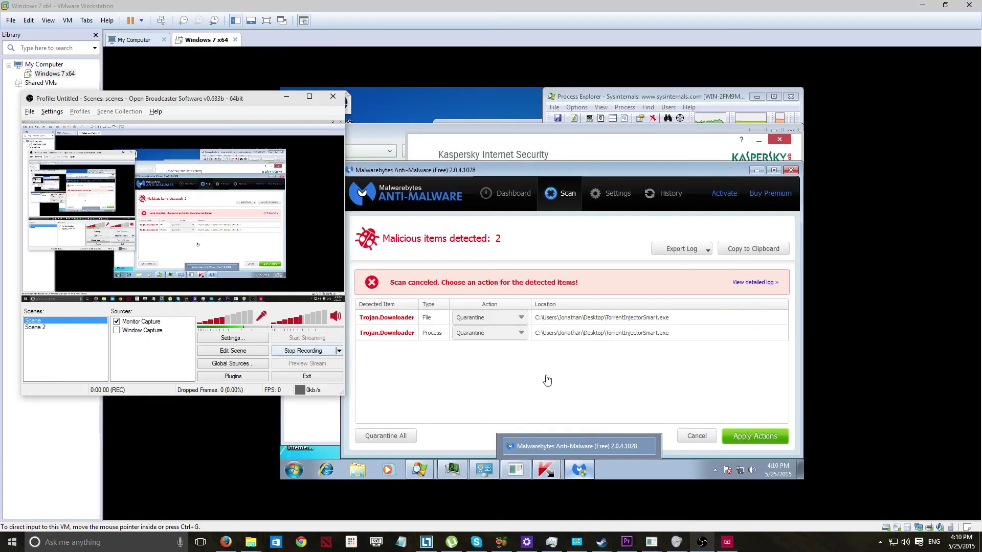
pyautogui.click(525, 402)
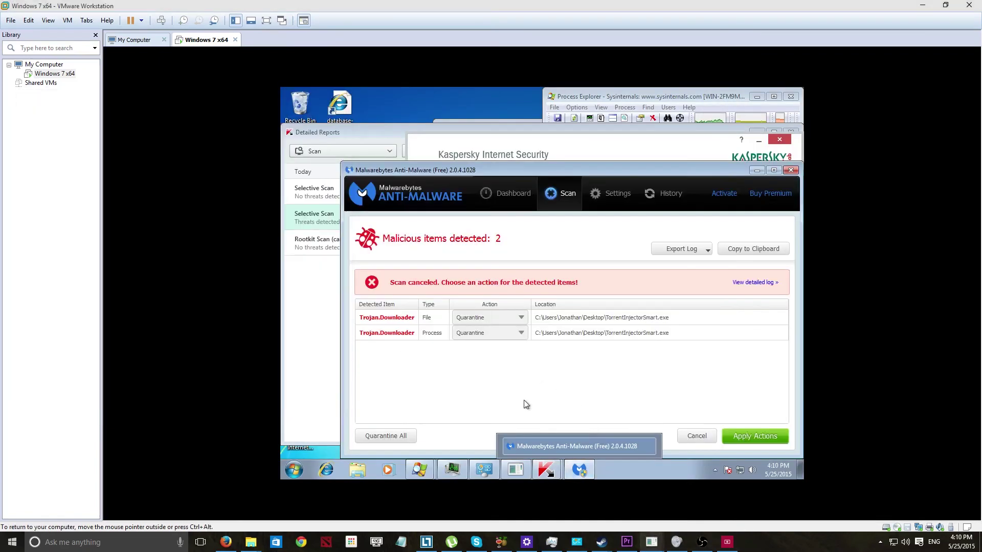
pyautogui.click(266, 21)
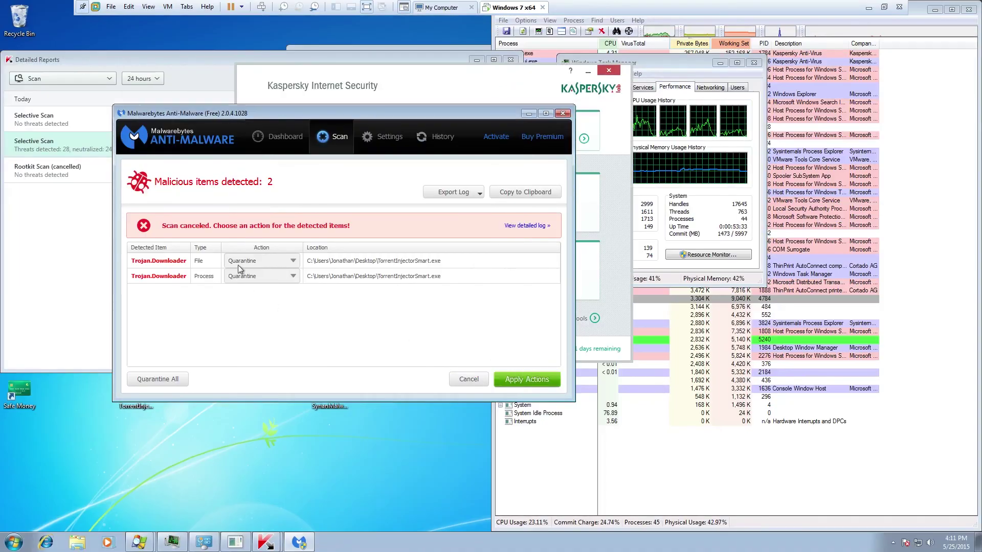
pyautogui.click(131, 415)
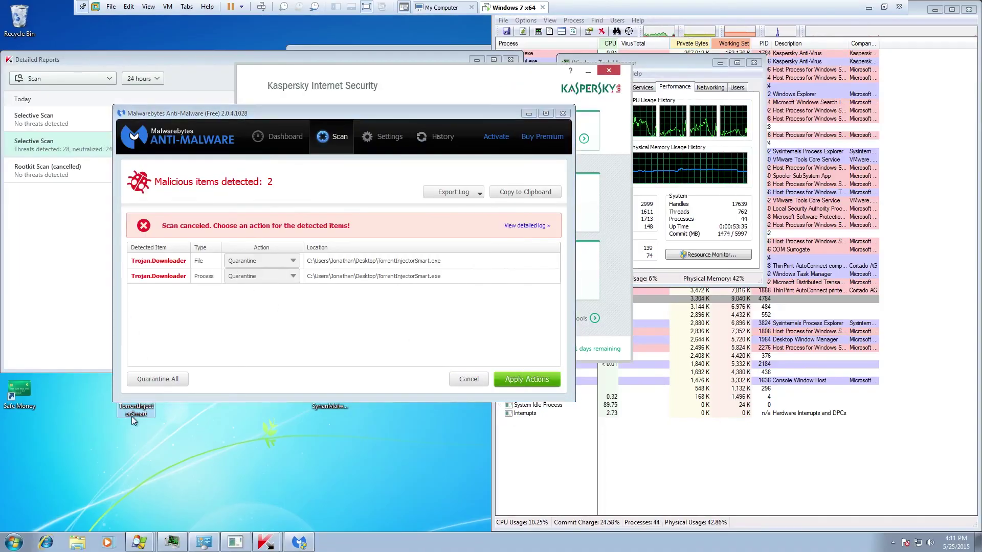
pyautogui.moveTo(130, 416); pyautogui.dragTo(53, 414)
pyautogui.press('F2')
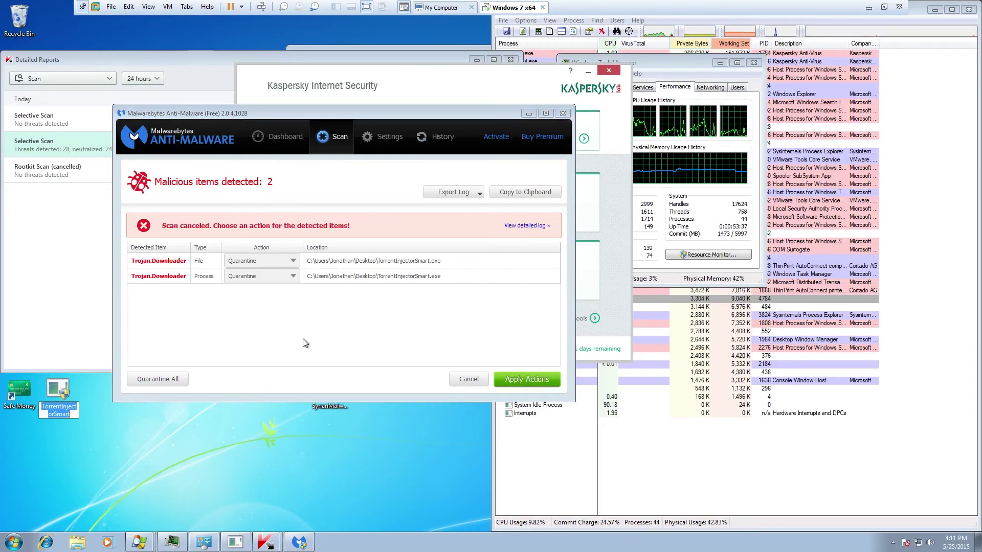
pyautogui.click(288, 325)
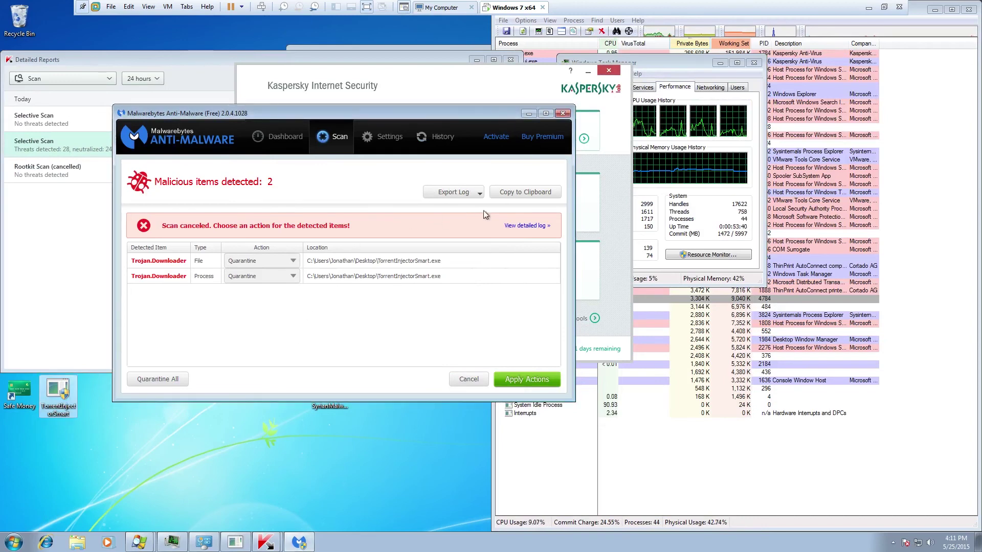
# Quarantine both Trojan.Downloader items, decline the restart, and close Malwarebytes.
pyautogui.click(533, 378)
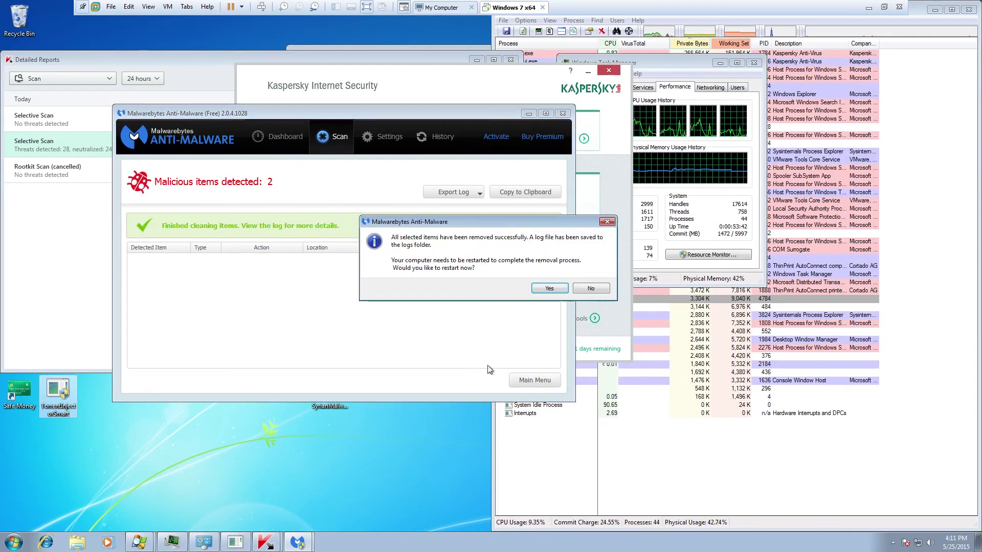
pyautogui.click(591, 289)
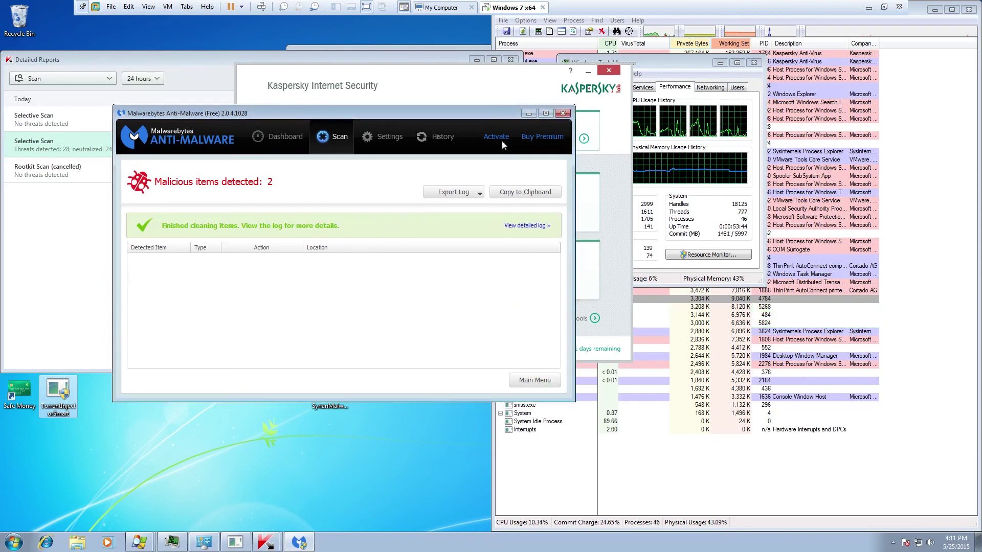
pyautogui.click(563, 114)
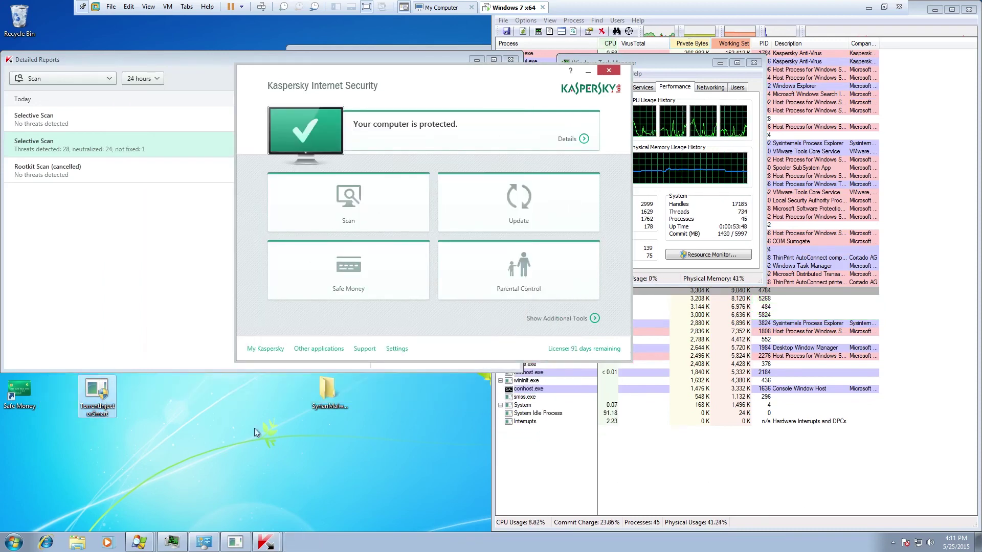
# Minimize the detailed reports window and move the Kaspersky window to the left.
pyautogui.click(479, 60)
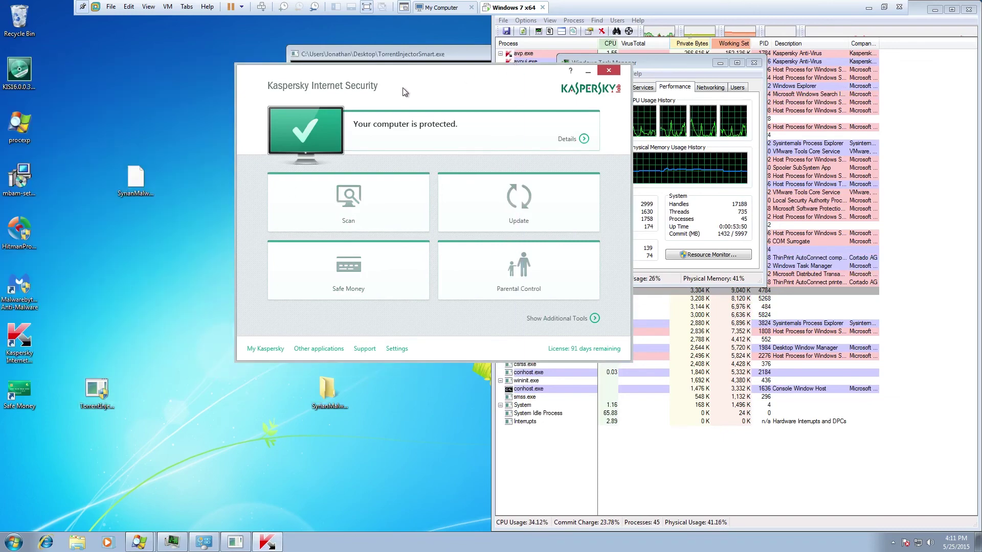
pyautogui.moveTo(407, 91); pyautogui.dragTo(430, 146)
pyautogui.click(704, 62)
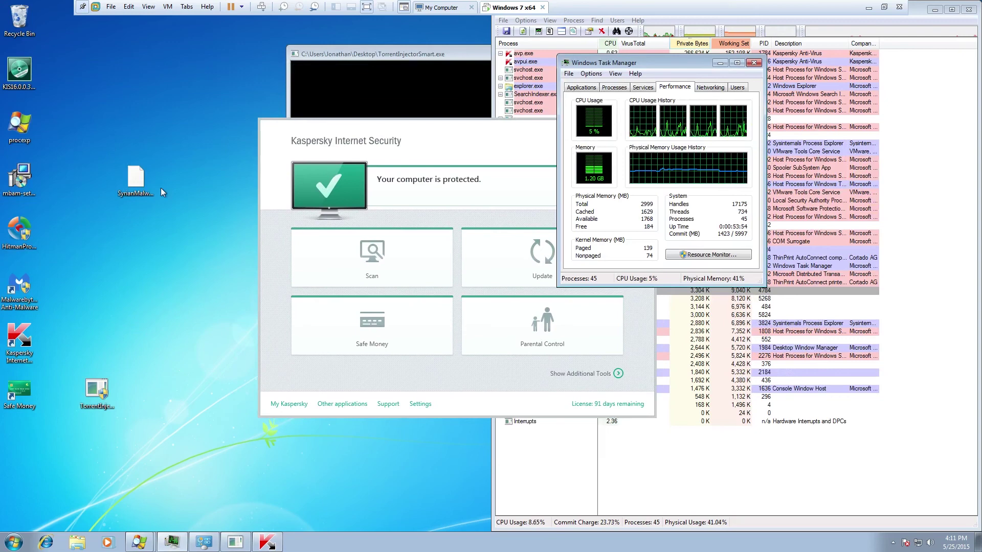
pyautogui.moveTo(440, 144); pyautogui.dragTo(348, 143)
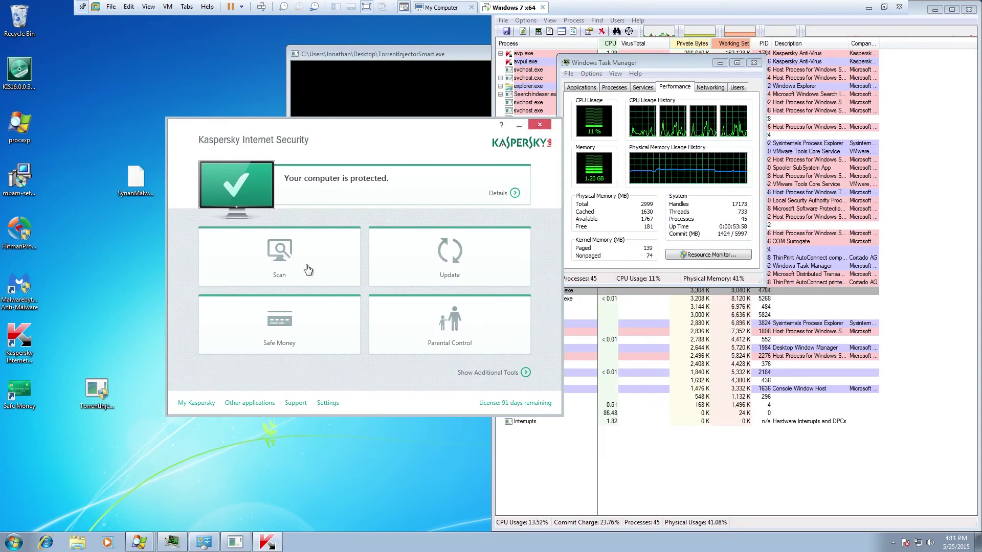
pyautogui.click(112, 392)
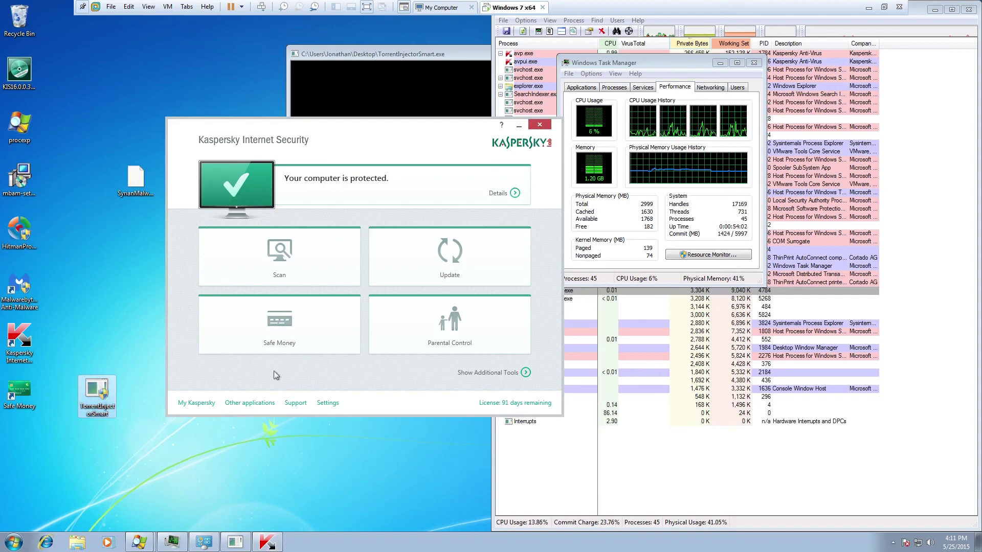
# In Process Explorer, select svchost.exe PID 3996 and rearrange the console and Kaspersky windows.
pyautogui.click(583, 364)
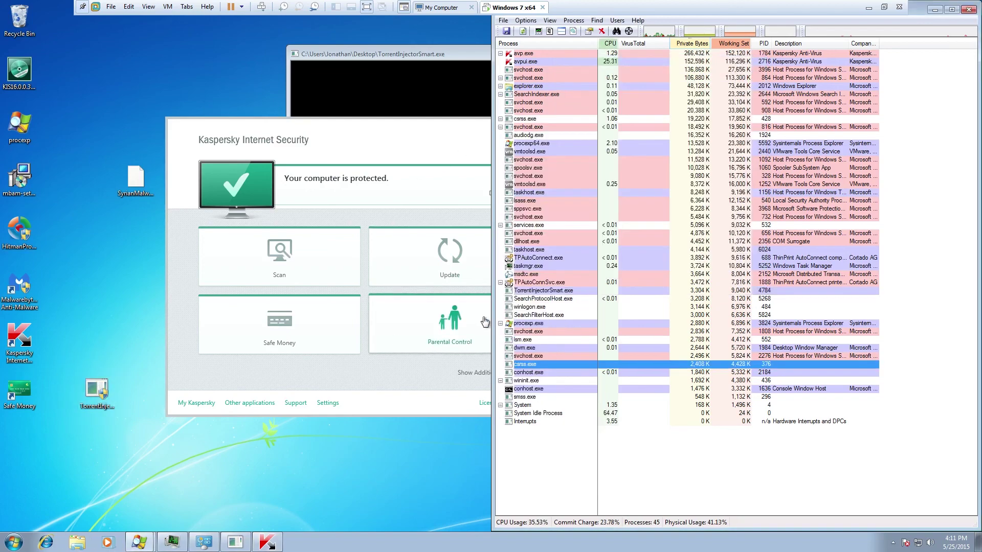
pyautogui.moveTo(556, 330)
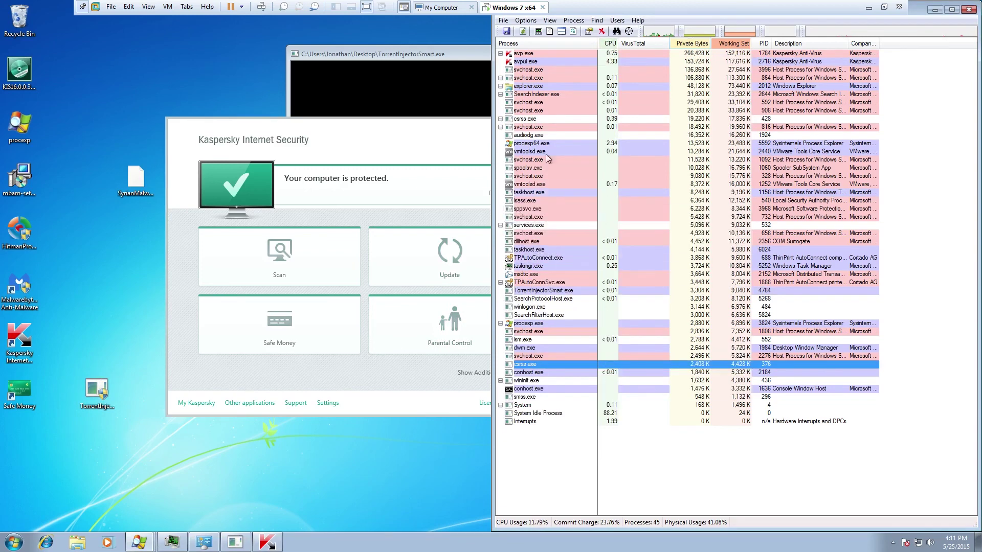
pyautogui.click(581, 67)
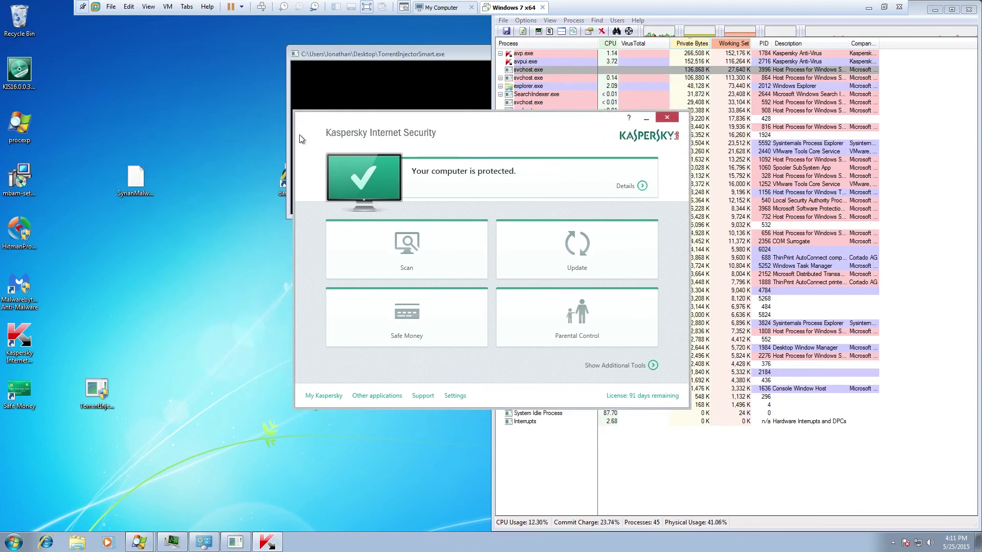
pyautogui.moveTo(353, 54); pyautogui.dragTo(596, 78)
pyautogui.moveTo(368, 116); pyautogui.dragTo(512, 128)
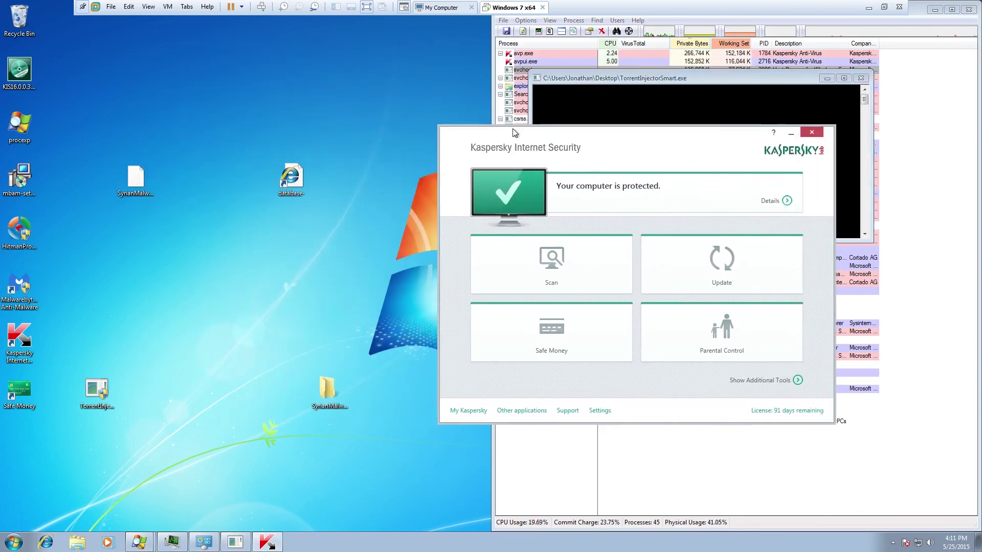
# Open the SyrianMalware folder to confirm it is empty, then close it.
pyautogui.moveTo(282, 350); pyautogui.dragTo(384, 447)
pyautogui.press('Return')
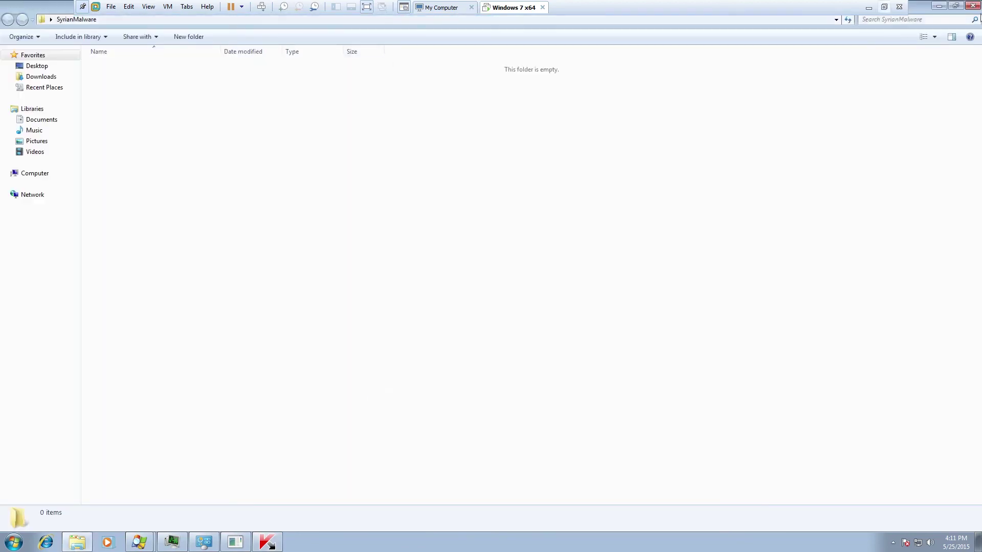
pyautogui.click(972, 5)
pyautogui.moveTo(736, 150); pyautogui.dragTo(702, 88)
# Select the SyrianMalware folder and search the Start menu for 'gadget'.
pyautogui.click(311, 386)
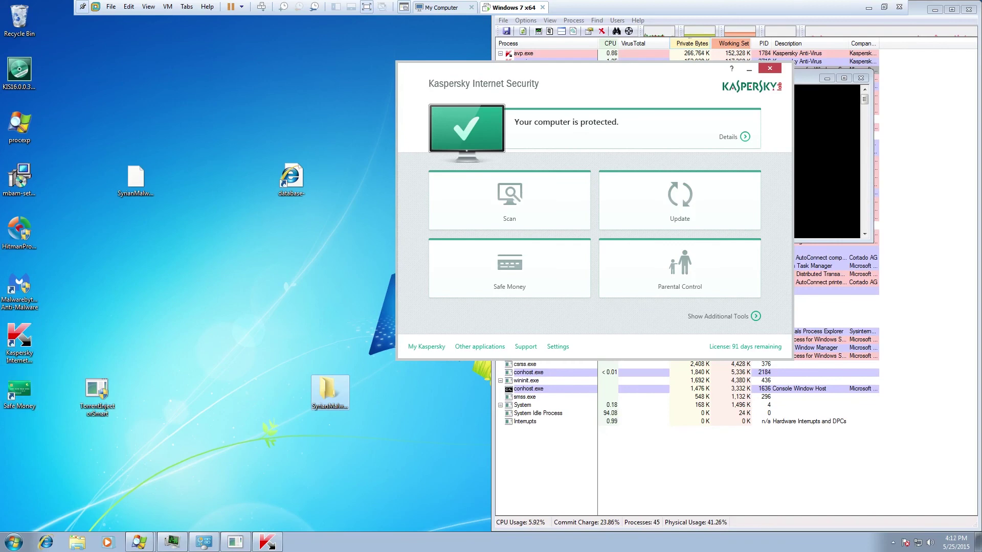
pyautogui.click(13, 541)
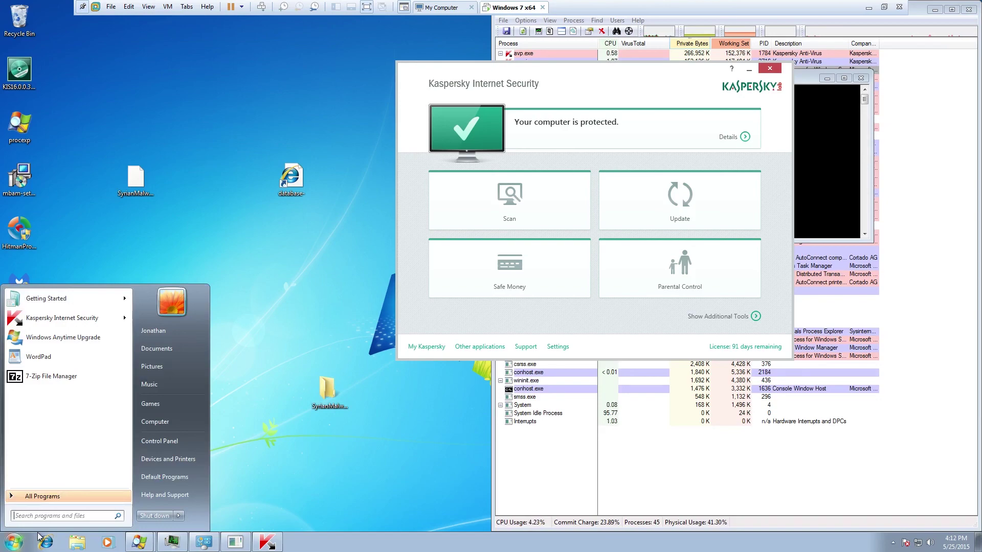
pyautogui.write('gadget')
pyautogui.press('Escape')
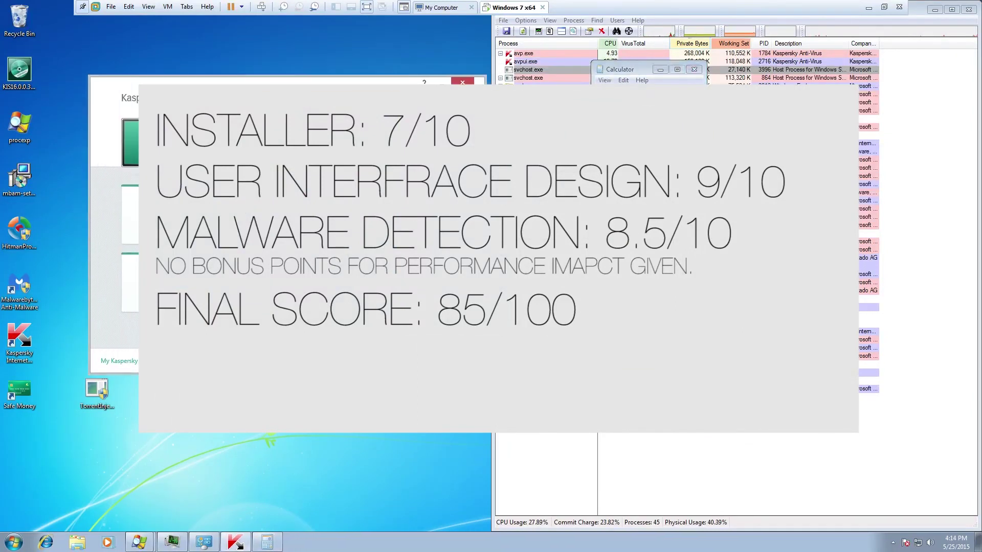
# Shut Process Explorer, Calculator and the Kaspersky window, leaving only the Windows 7 desktop.
pyautogui.click(969, 9)
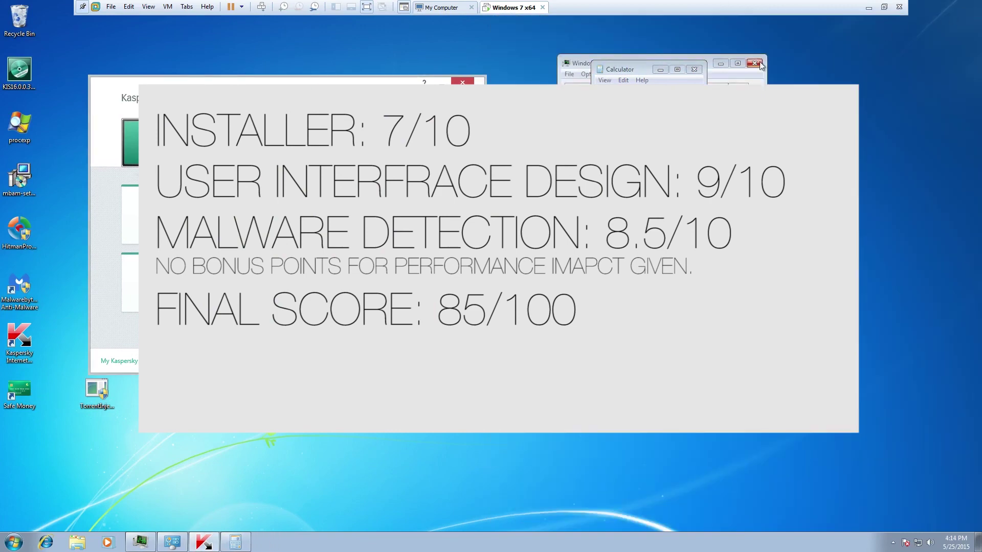
pyautogui.click(14, 541)
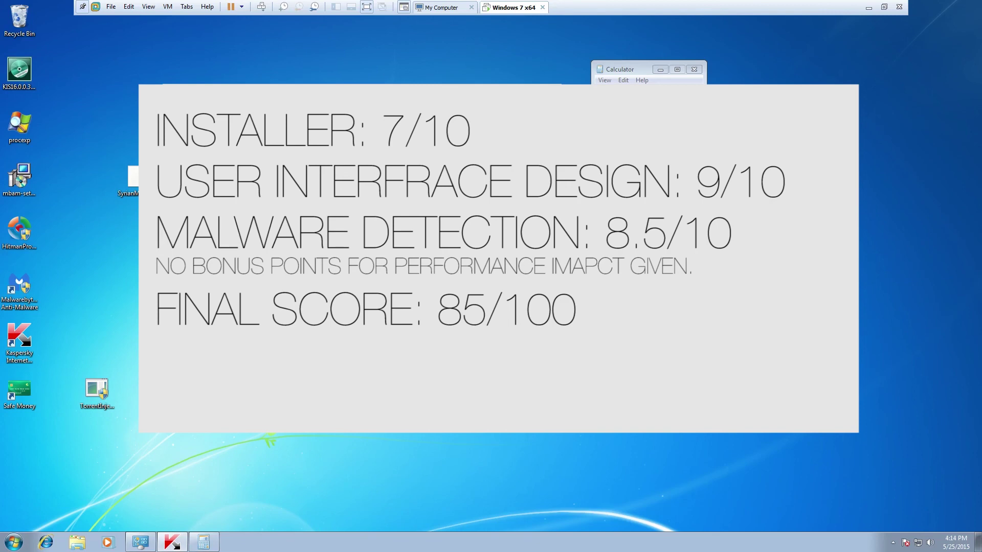
pyautogui.click(693, 69)
pyautogui.click(537, 92)
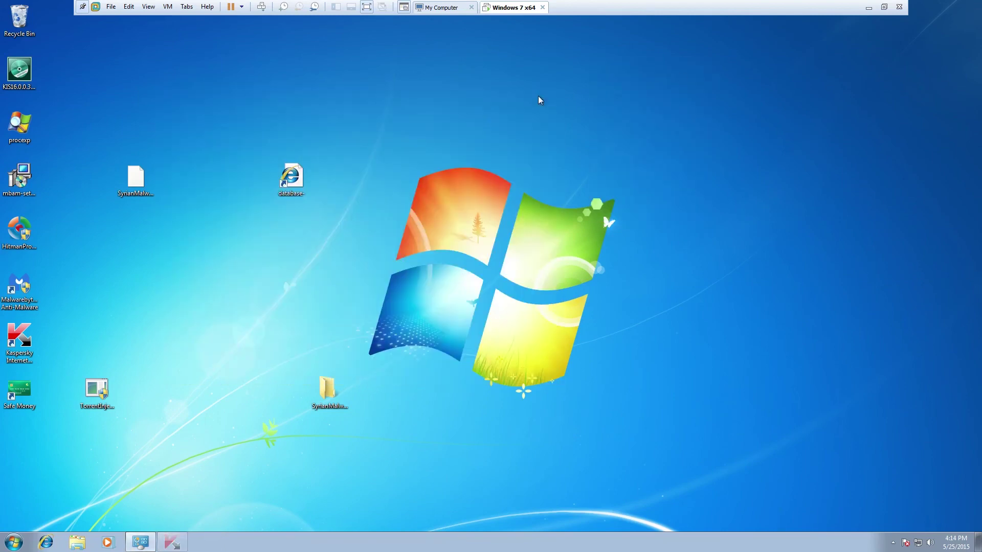